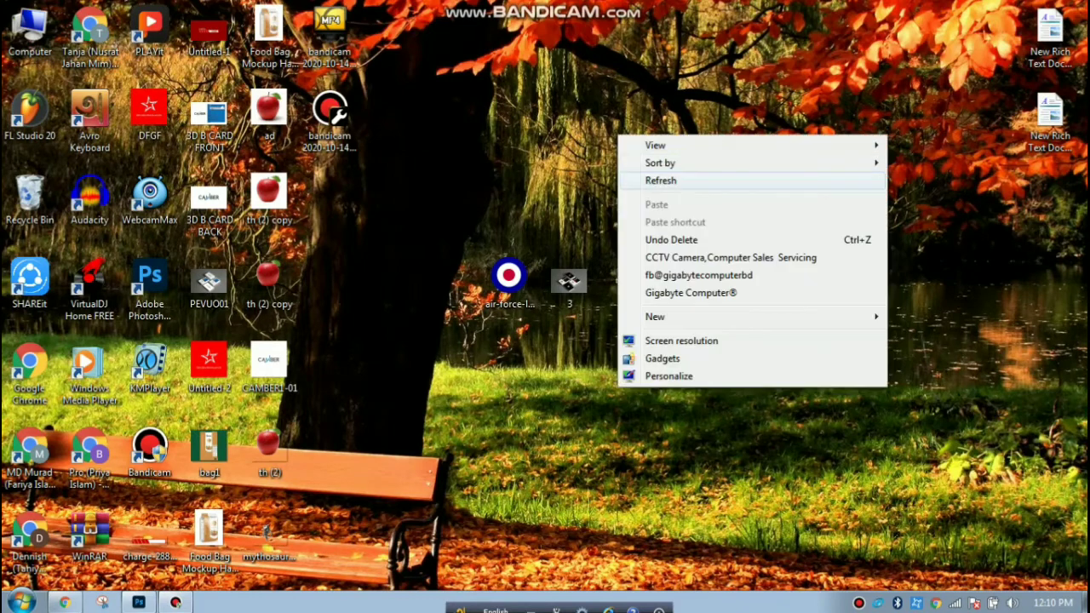
# Refresh the Windows desktop and return to the Photoshop Untitled-1 card document.
pyautogui.rightClick(560, 114)
pyautogui.click(560, 136)
pyautogui.rightClick(562, 137)
pyautogui.click(604, 181)
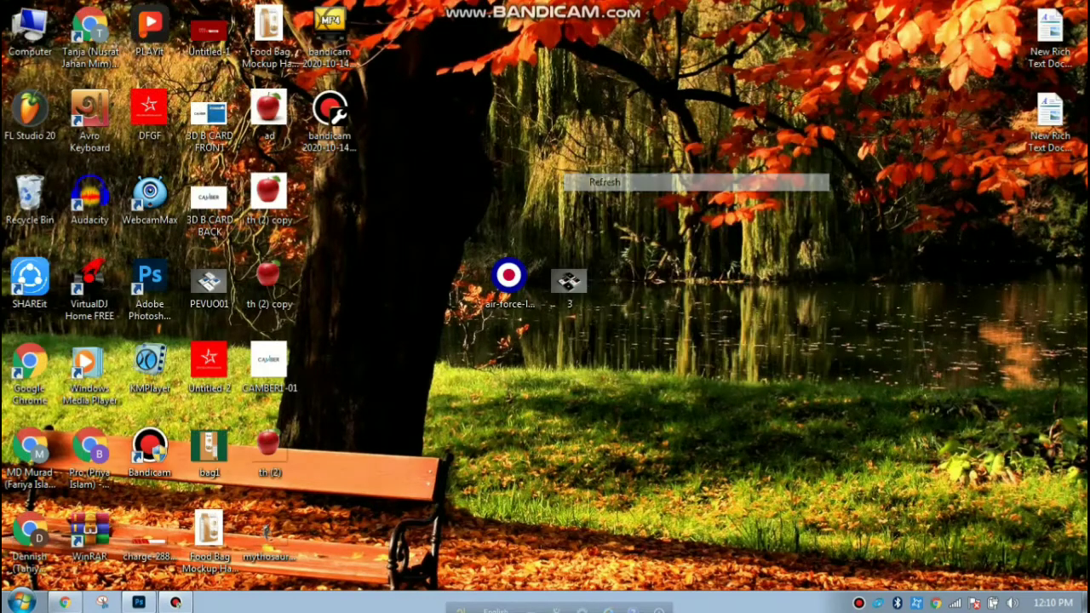
pyautogui.click(139, 602)
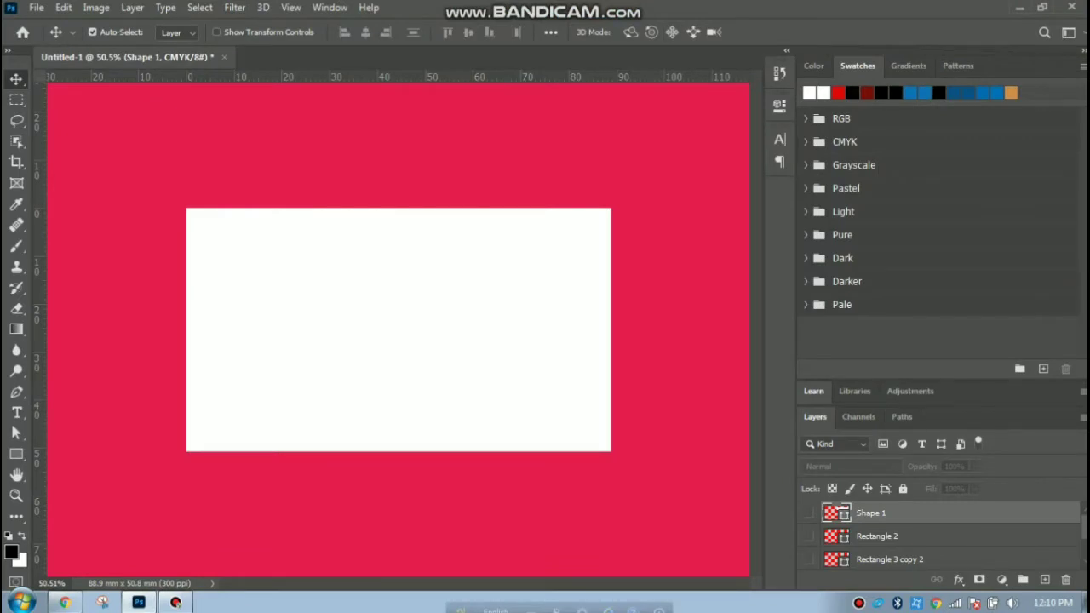
pyautogui.click(37, 7)
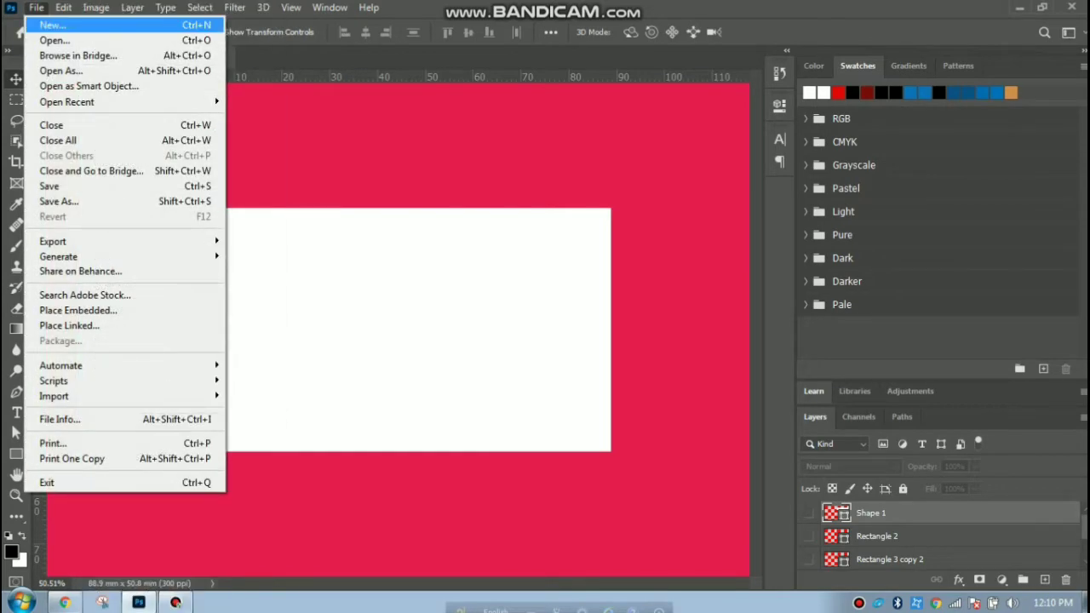
pyautogui.click(53, 26)
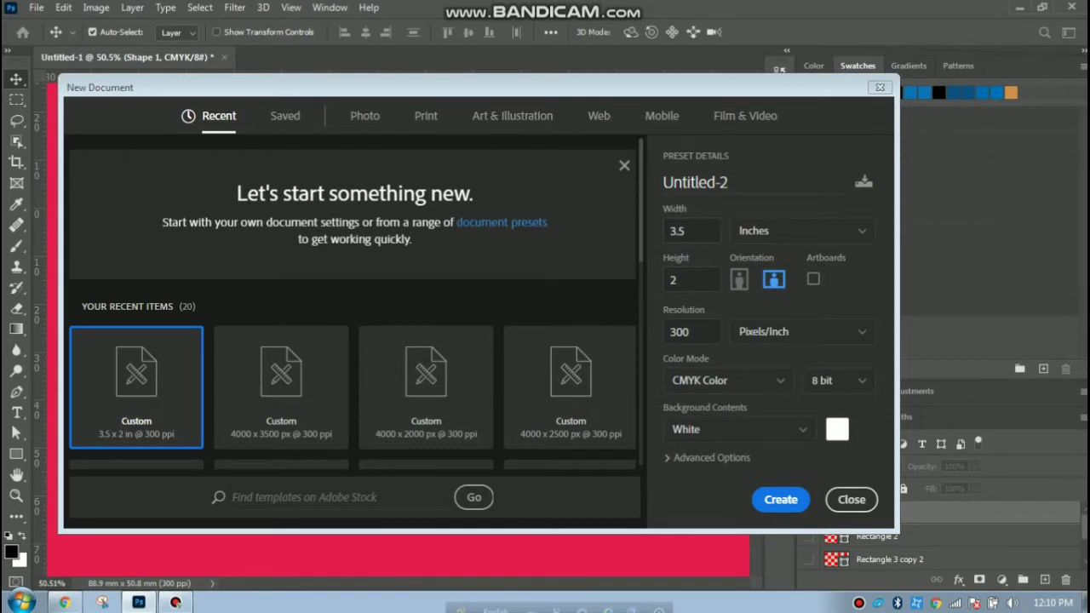
pyautogui.click(880, 87)
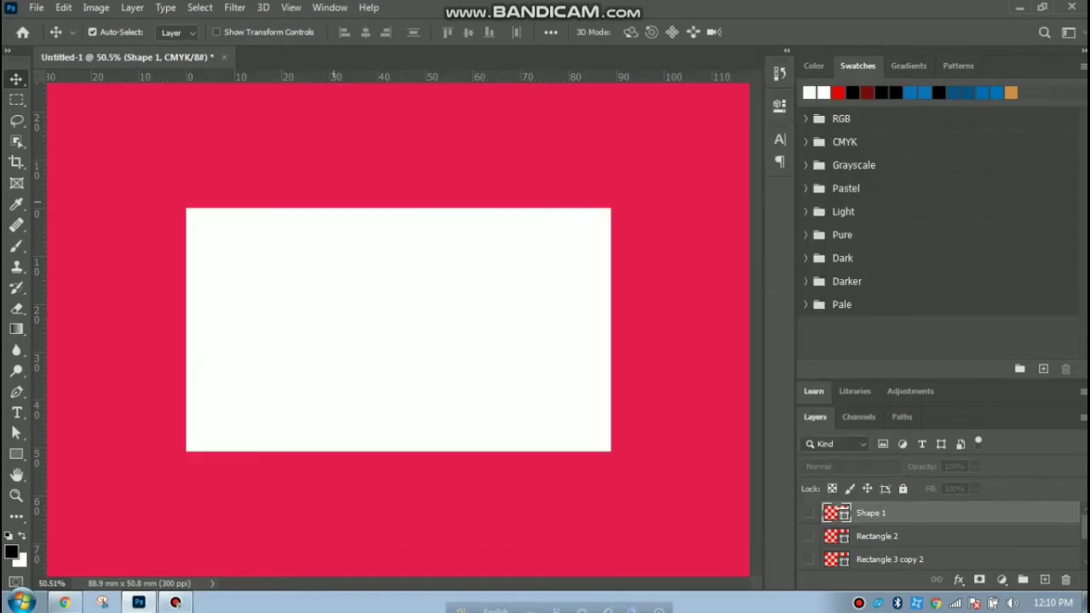
# Show the Shape 1 white curve and the black Rectangle 1 panel in the Layers panel.
pyautogui.click(166, 142)
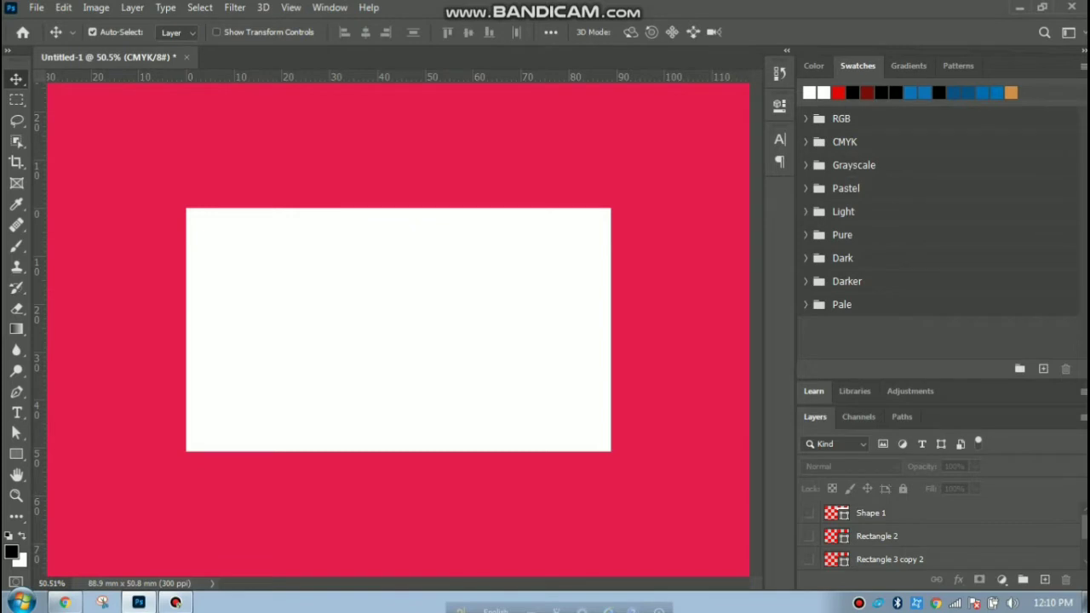
pyautogui.click(808, 513)
pyautogui.click(808, 514)
pyautogui.click(809, 513)
pyautogui.click(809, 536)
pyautogui.click(809, 536)
pyautogui.scroll(-1, 937, 536)
pyautogui.click(809, 536)
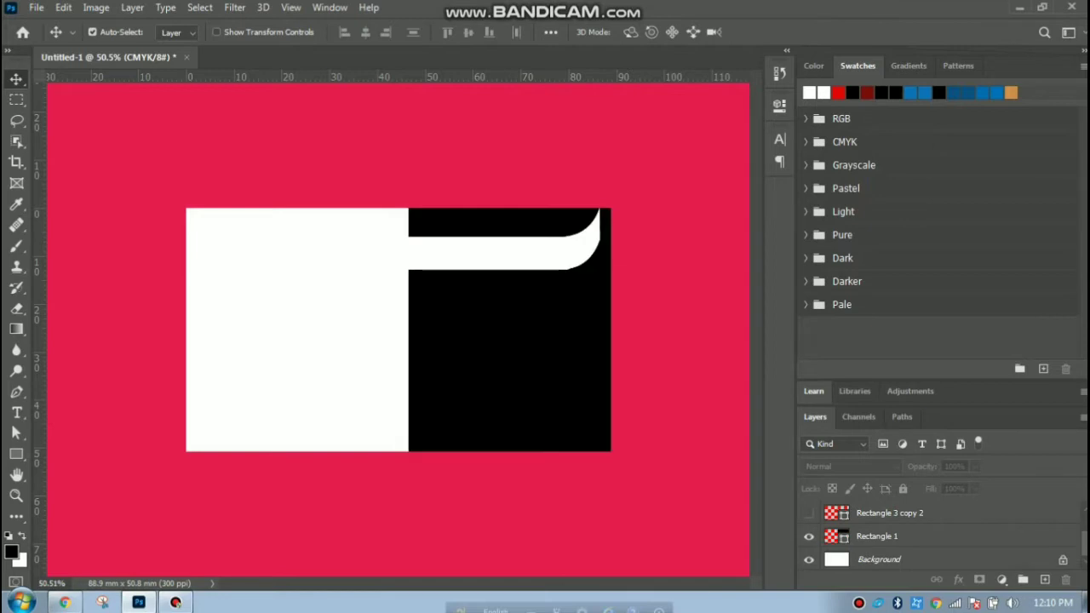
pyautogui.click(809, 536)
pyautogui.click(808, 537)
# Show the red vertical bar and leave the Rectangle 3 copy 2 white sliver hidden.
pyautogui.scroll(2, 936, 537)
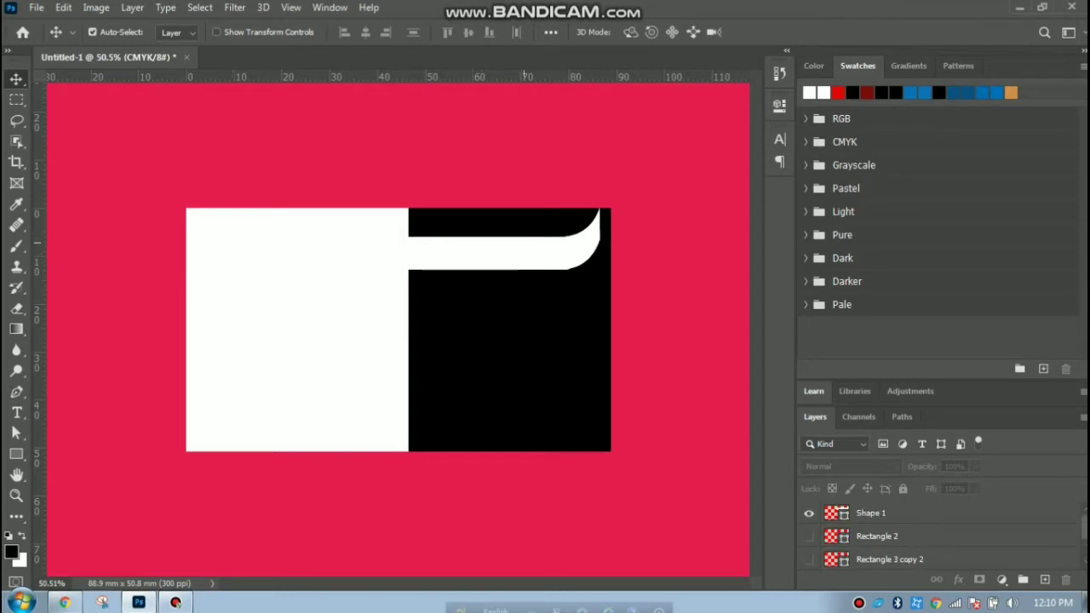
pyautogui.click(809, 536)
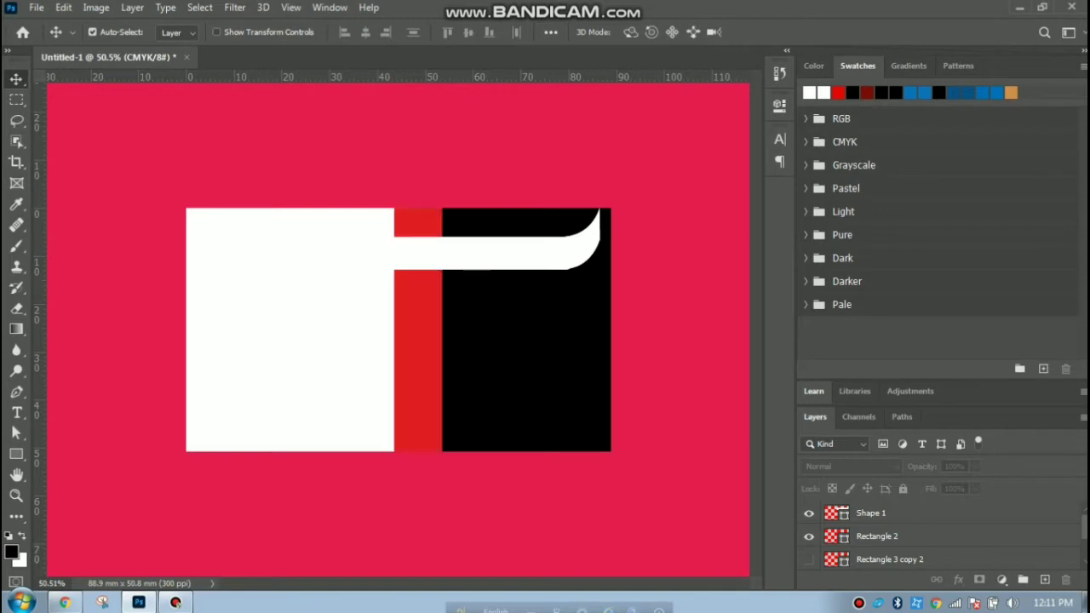
pyautogui.click(809, 535)
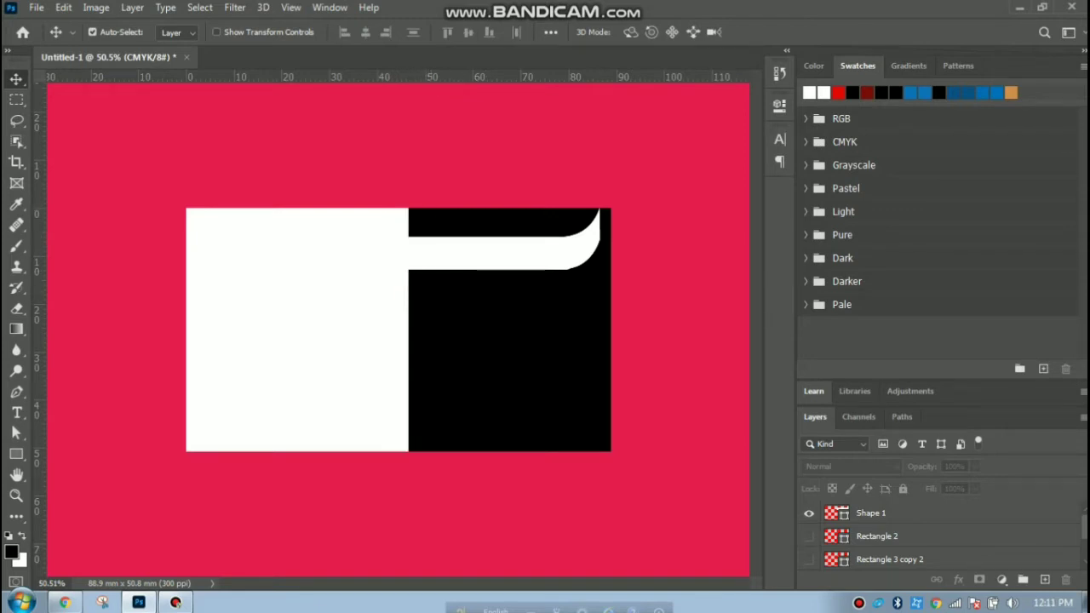
pyautogui.click(808, 536)
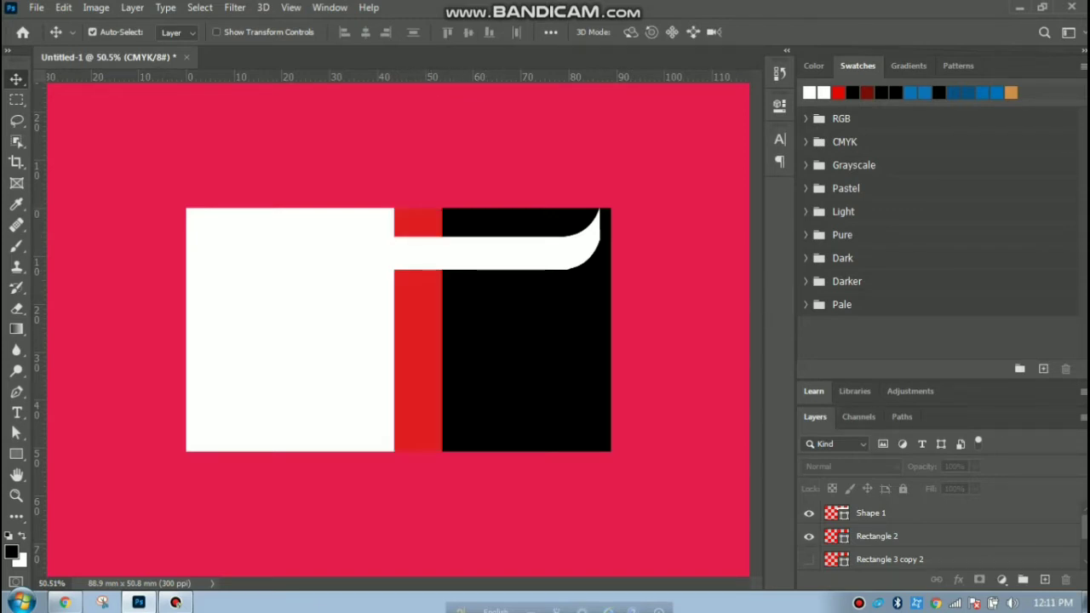
pyautogui.click(809, 558)
pyautogui.click(809, 559)
pyautogui.click(809, 560)
pyautogui.click(808, 558)
pyautogui.scroll(-2, 877, 536)
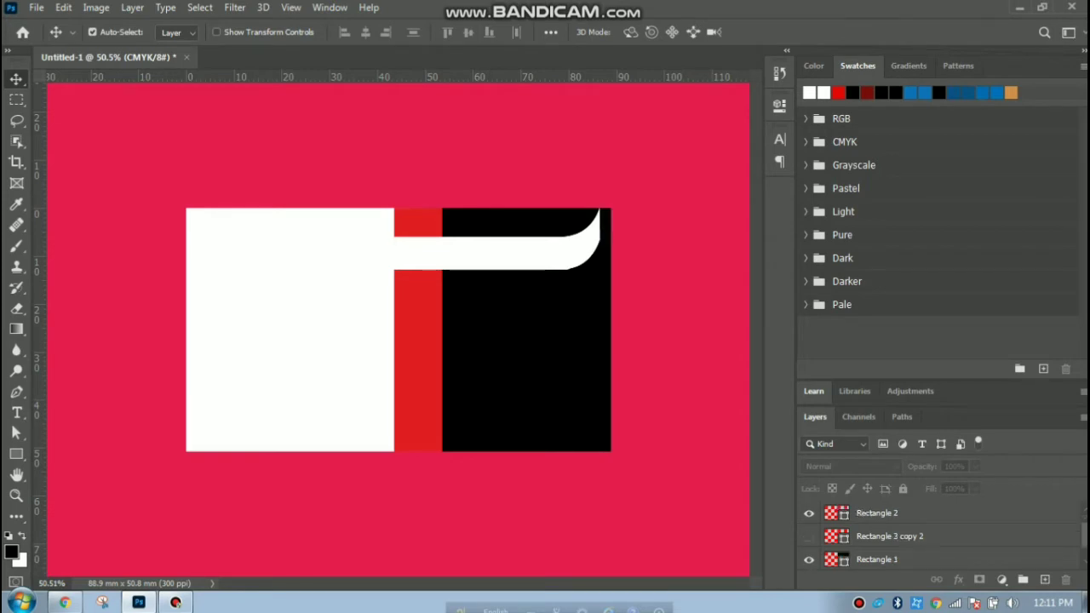
pyautogui.scroll(2, 876, 536)
pyautogui.scroll(-2, 877, 536)
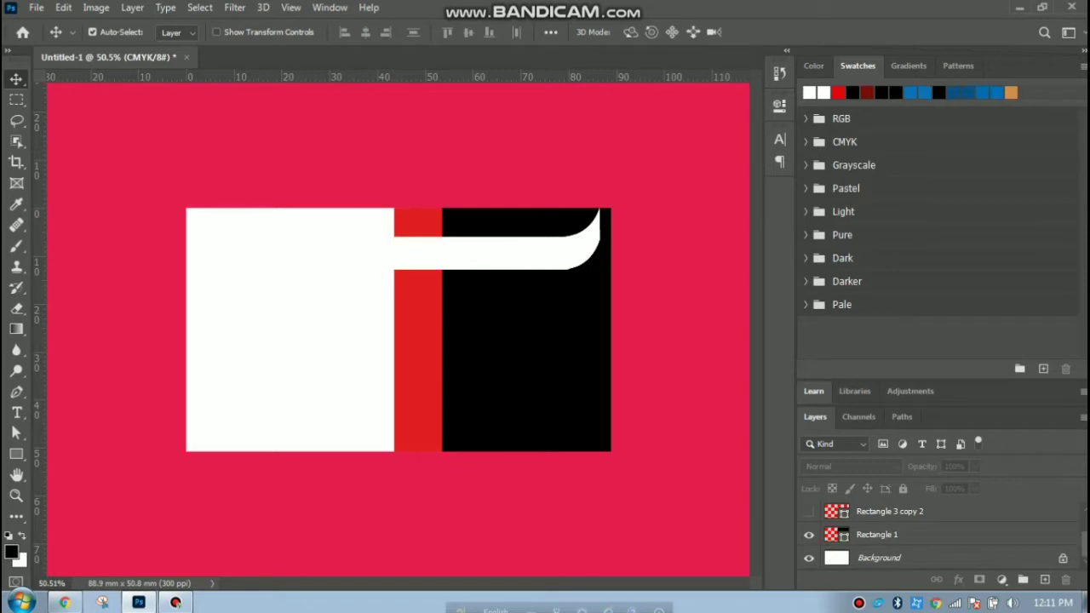
pyautogui.click(809, 511)
pyautogui.click(809, 511)
# Show Rectangle 3 copy 2, move it across the black panel, and fill it pale pink #ebdddd.
pyautogui.click(808, 510)
pyautogui.moveTo(609, 223); pyautogui.dragTo(493, 244)
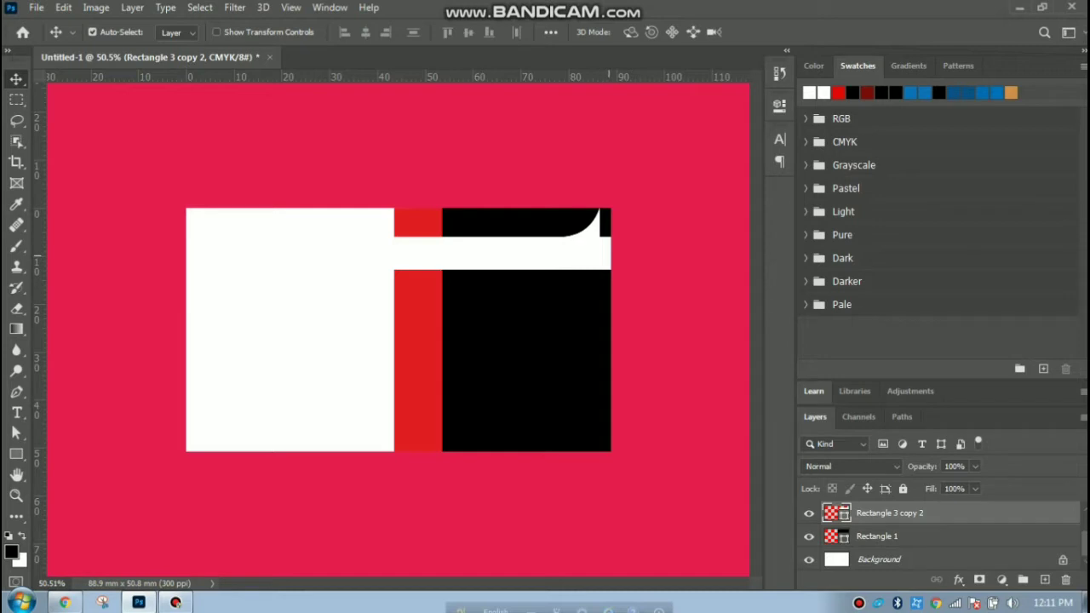
pyautogui.doubleClick(836, 512)
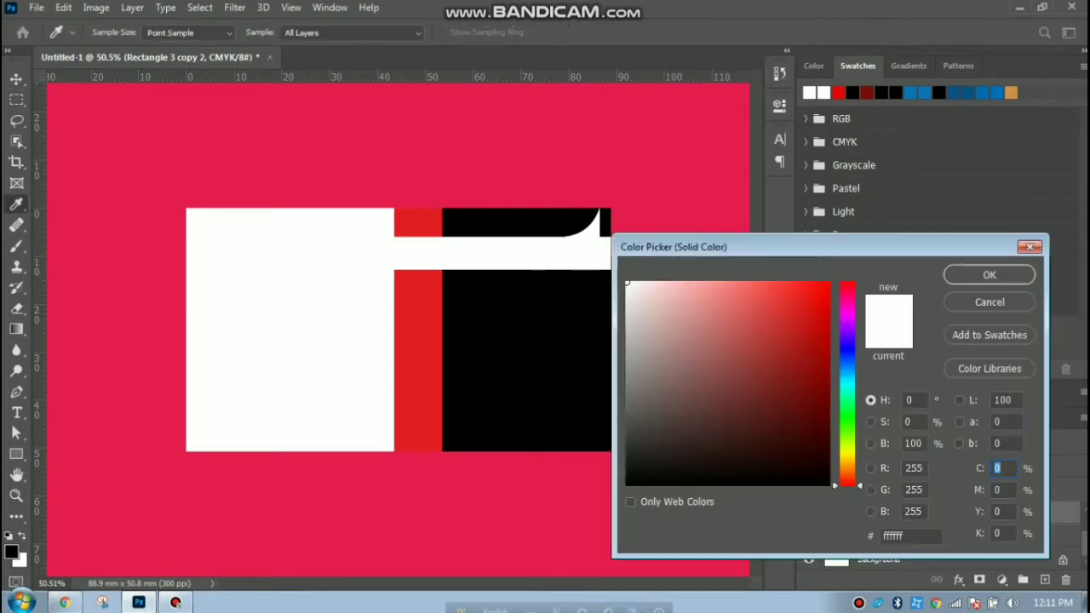
pyautogui.moveTo(630, 290)
pyautogui.mouseDown()
pyautogui.moveTo(638, 304)
pyautogui.moveTo(647, 294)
pyautogui.moveTo(642, 306)
pyautogui.moveTo(637, 297)
pyautogui.mouseUp()
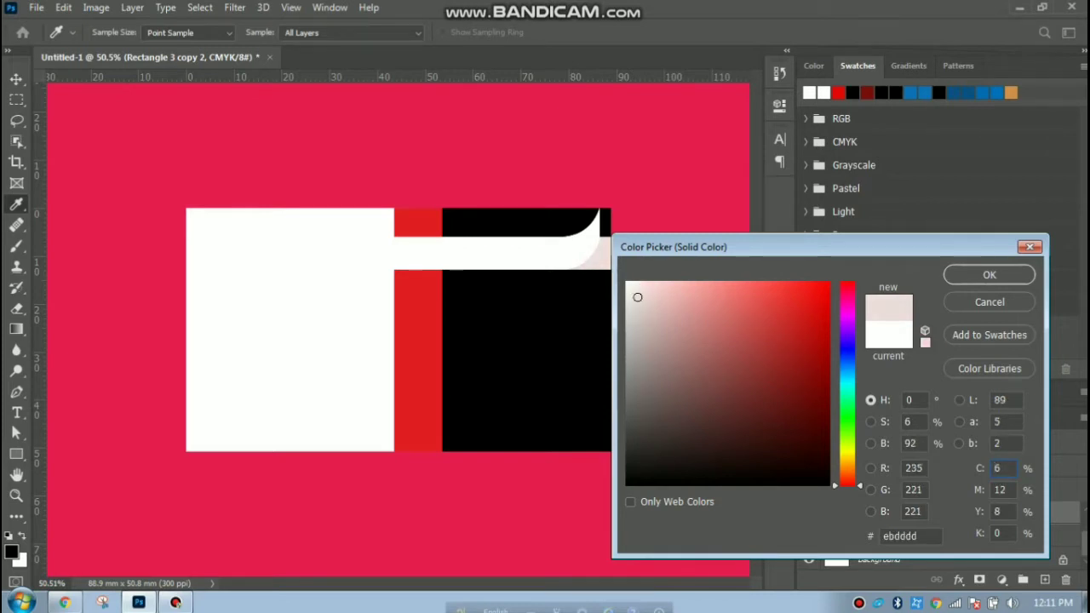
pyautogui.press('Return')
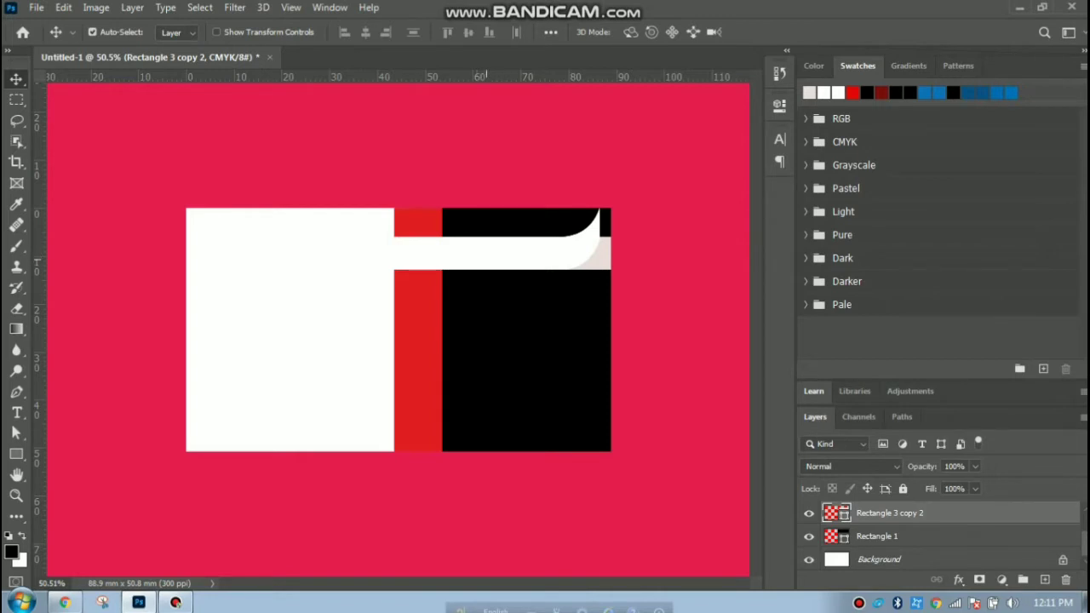
# Raise the red Rectangle 2 layer above Shape 1 with Ctrl+].
pyautogui.click(432, 231)
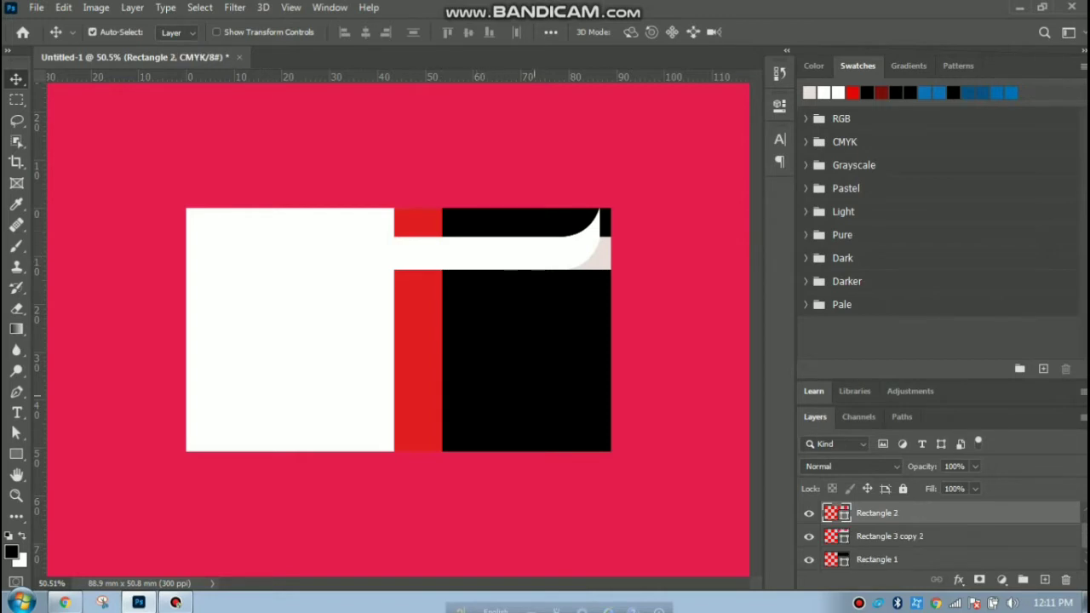
pyautogui.click(499, 253)
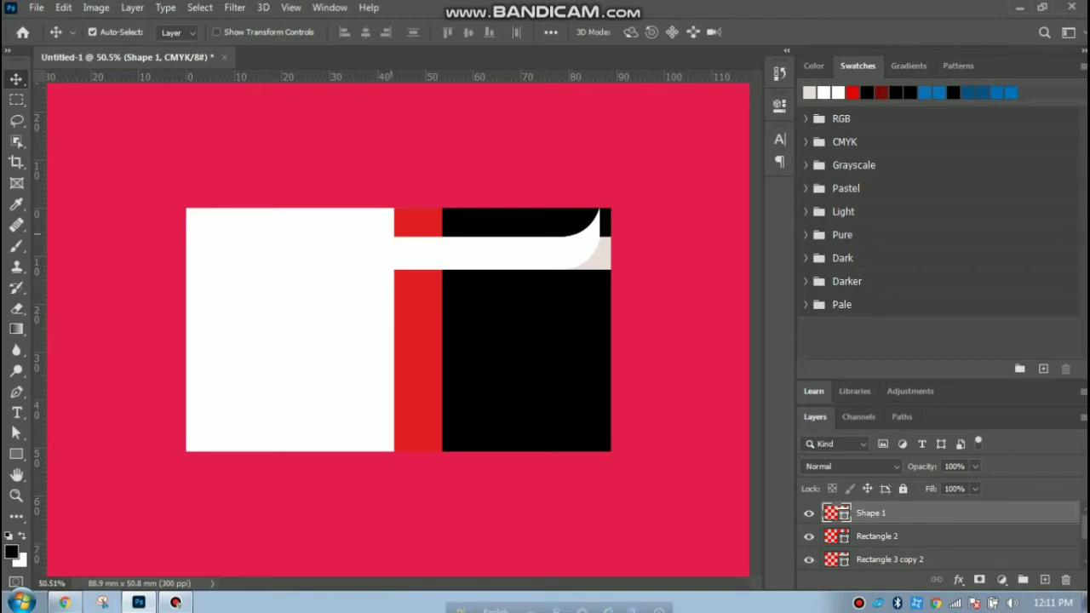
pyautogui.click(413, 222)
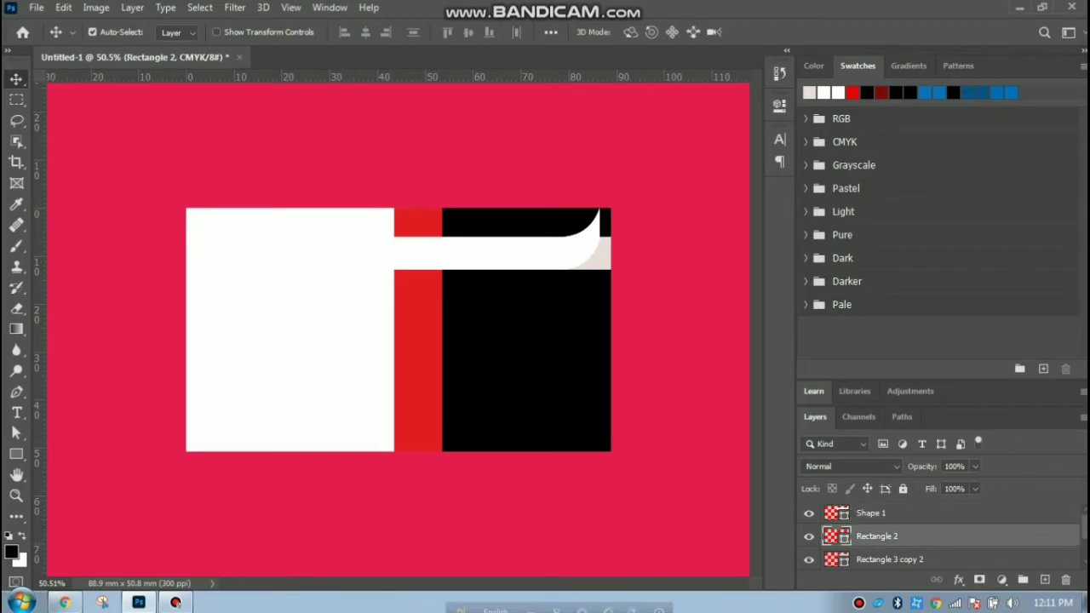
pyautogui.hotkey('ctrl', ']')
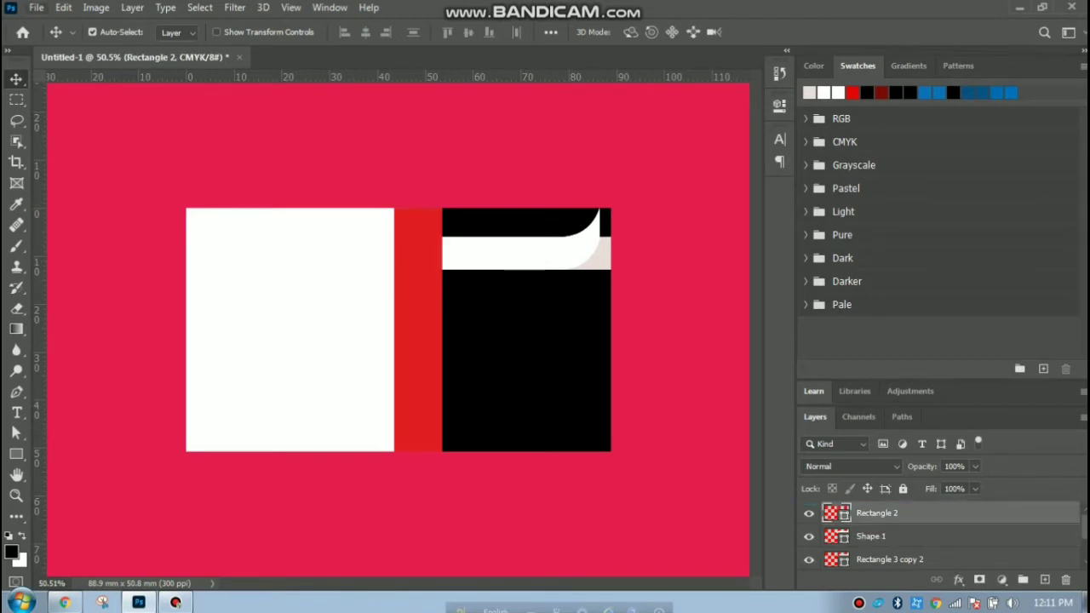
pyautogui.click(120, 152)
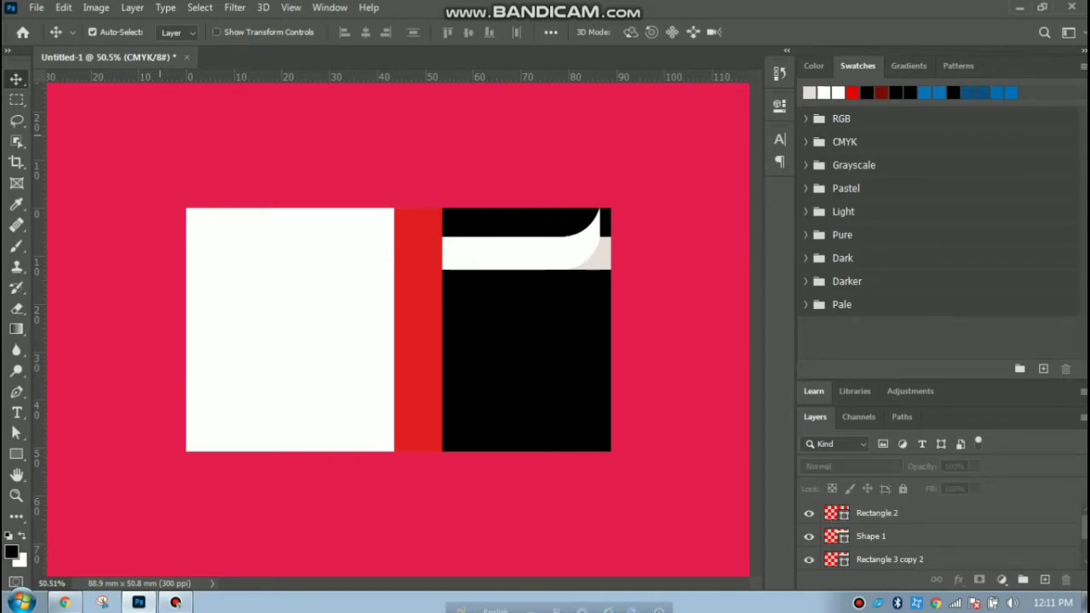
# Drag the air-force-logo PNG from the desktop into the card and centre it on the white left panel.
pyautogui.click(1019, 7)
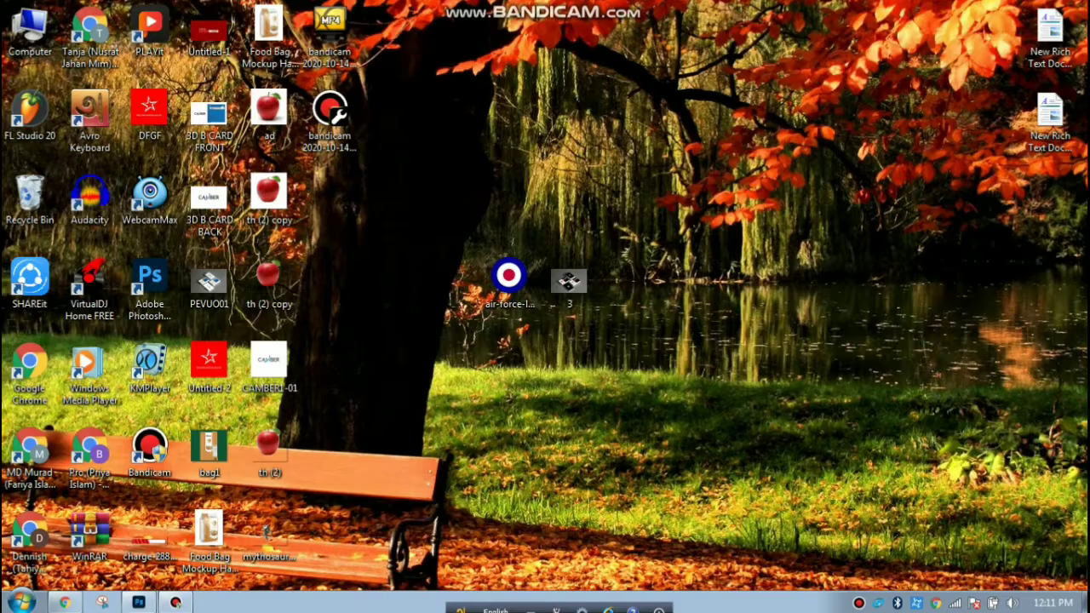
pyautogui.moveTo(508, 274); pyautogui.dragTo(228, 359)
pyautogui.moveTo(296, 298); pyautogui.dragTo(310, 315)
pyautogui.press('Return')
pyautogui.click(374, 504)
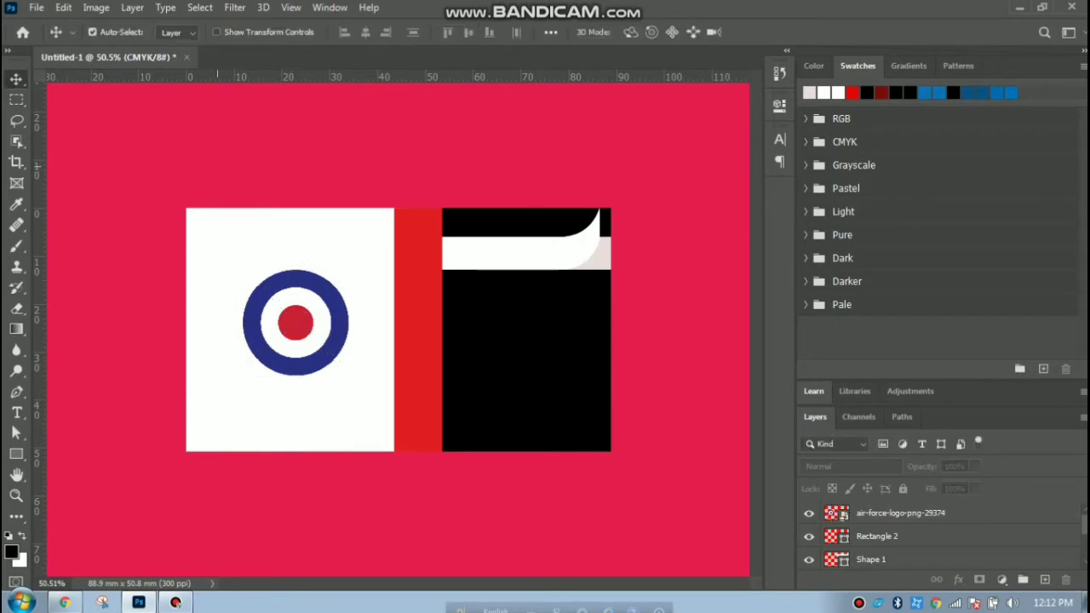
# Recolour the black Rectangle 1 panel with the roundel's sampled blue.
pyautogui.click(519, 366)
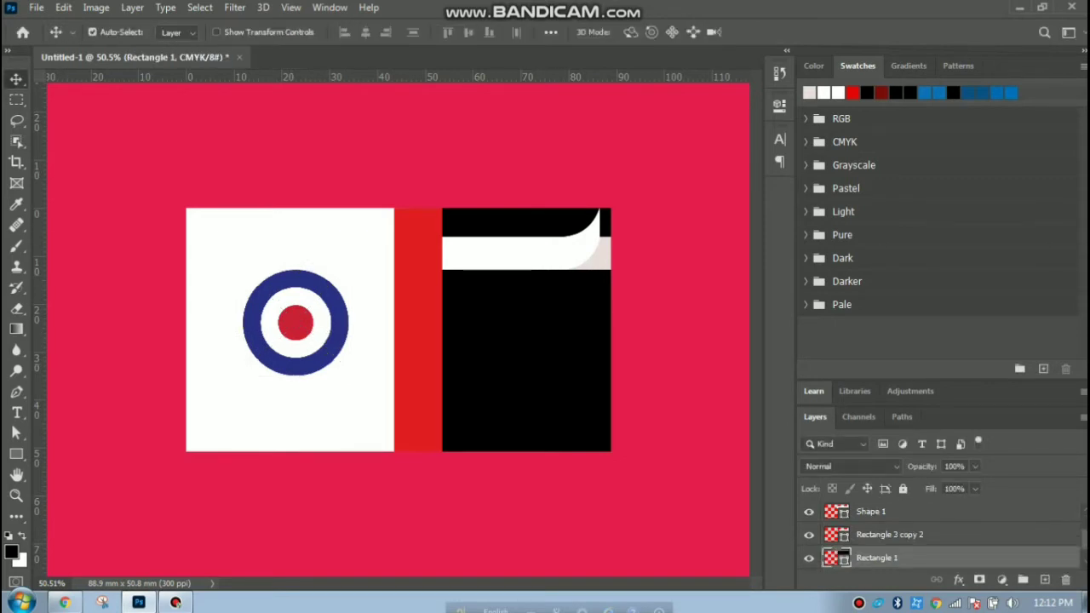
pyautogui.doubleClick(831, 558)
pyautogui.click(338, 329)
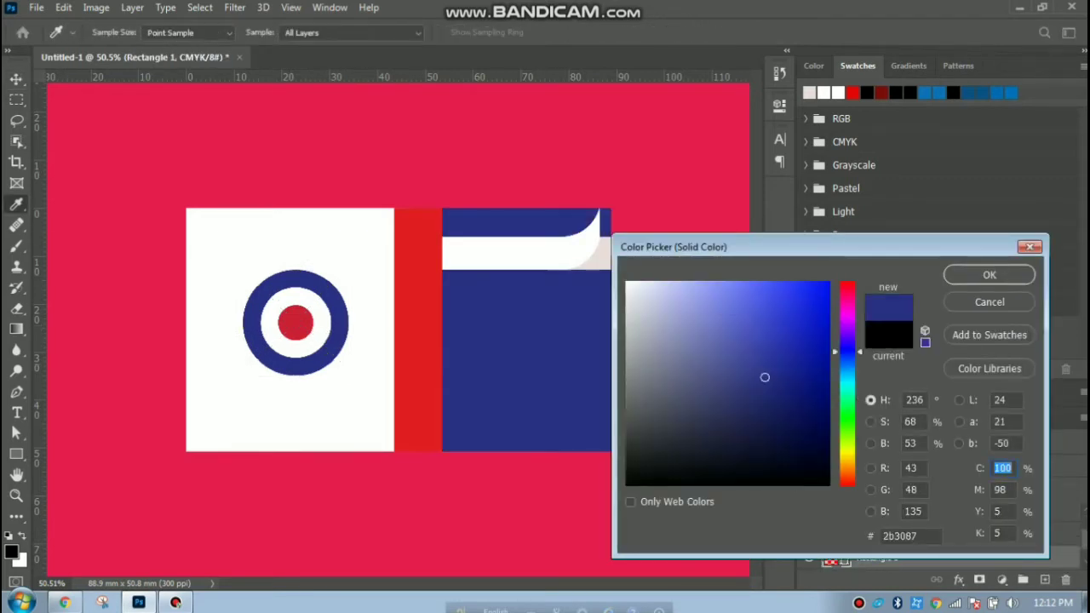
pyautogui.click(989, 274)
# Change the red Rectangle 2 strip to a dark navy #0e1361.
pyautogui.click(414, 292)
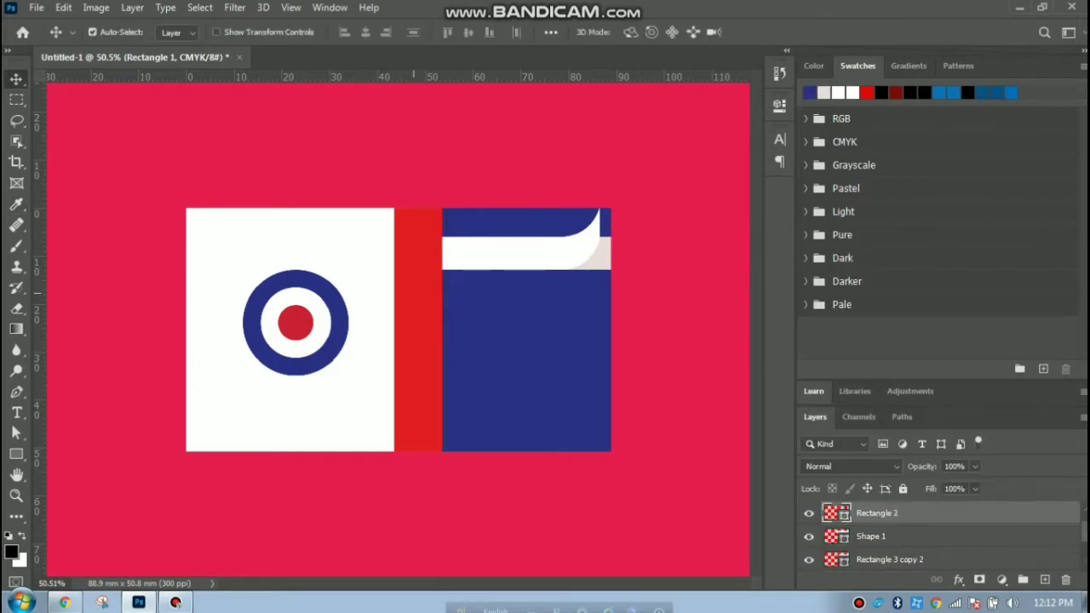
pyautogui.doubleClick(837, 513)
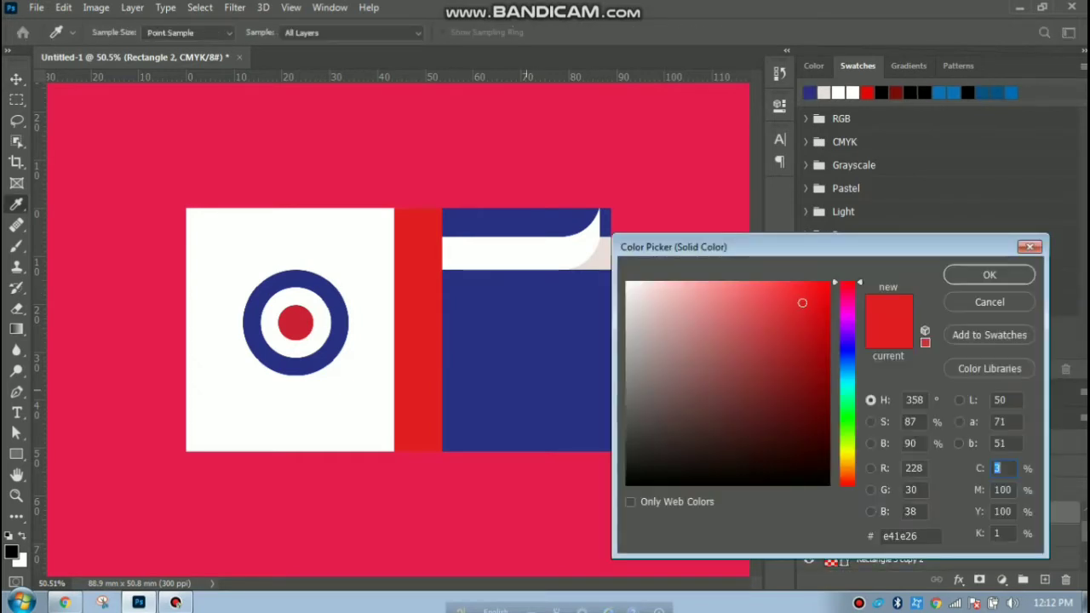
pyautogui.click(528, 353)
pyautogui.moveTo(764, 377)
pyautogui.mouseDown()
pyautogui.moveTo(793, 389)
pyautogui.moveTo(800, 407)
pyautogui.mouseUp()
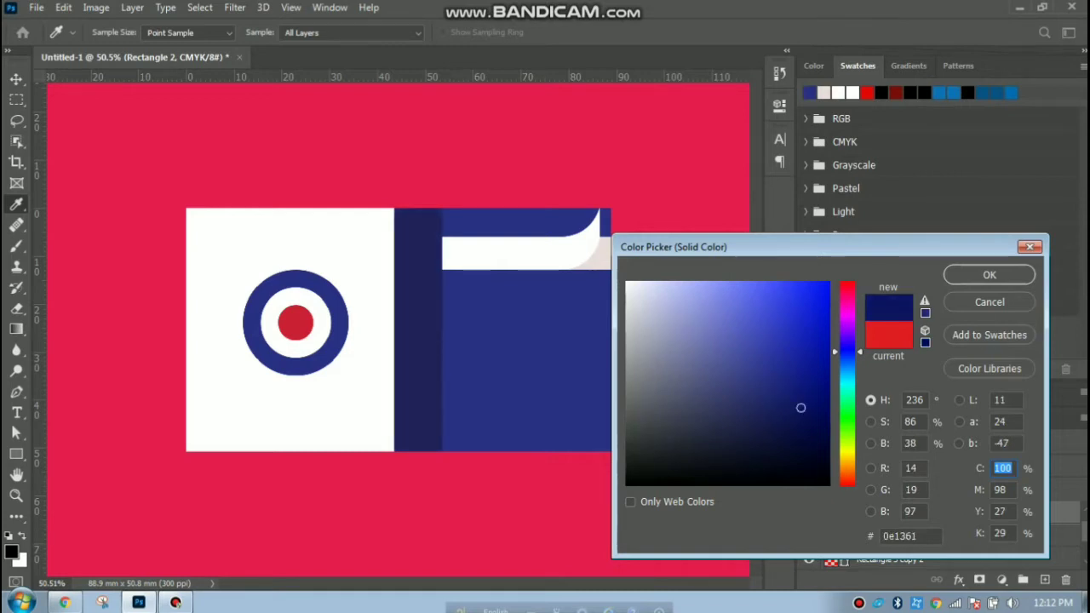
pyautogui.press('Return')
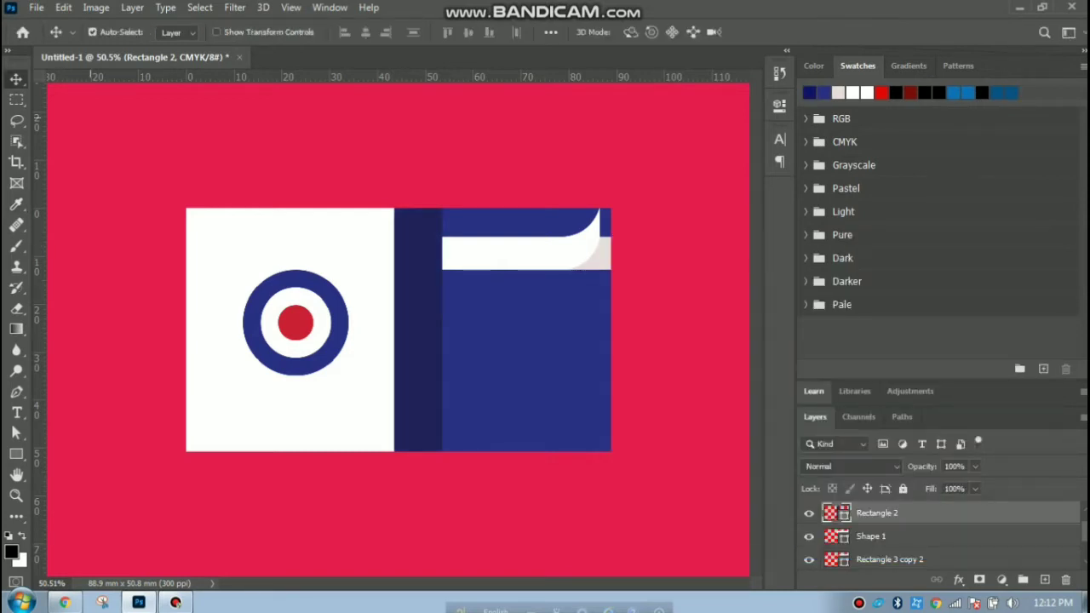
pyautogui.click(105, 118)
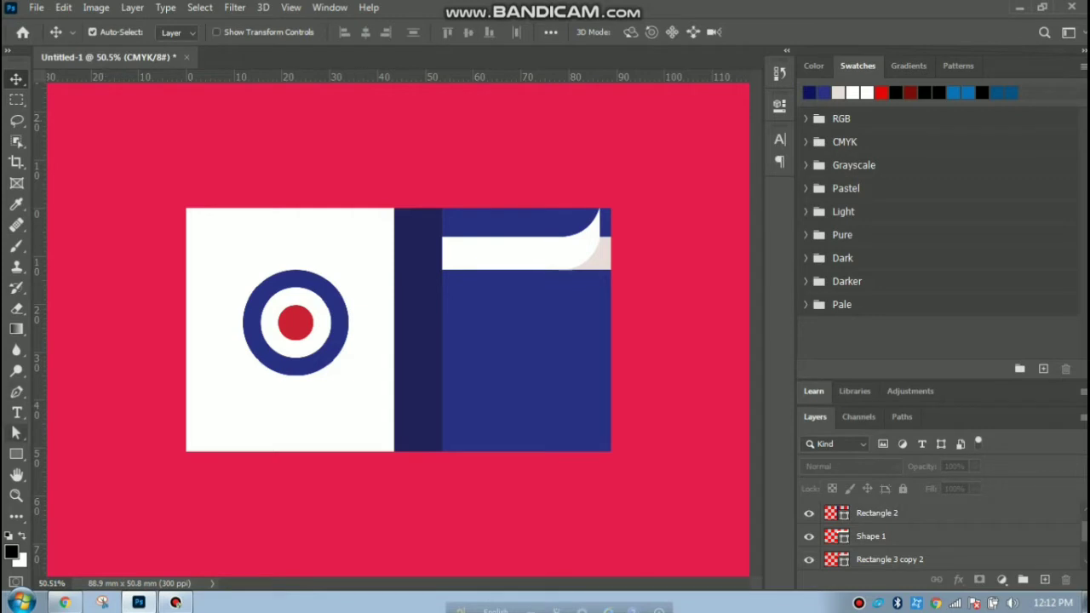
# Type the cardholder's name on the white bar with the Horizontal Type Tool.
pyautogui.click(16, 412)
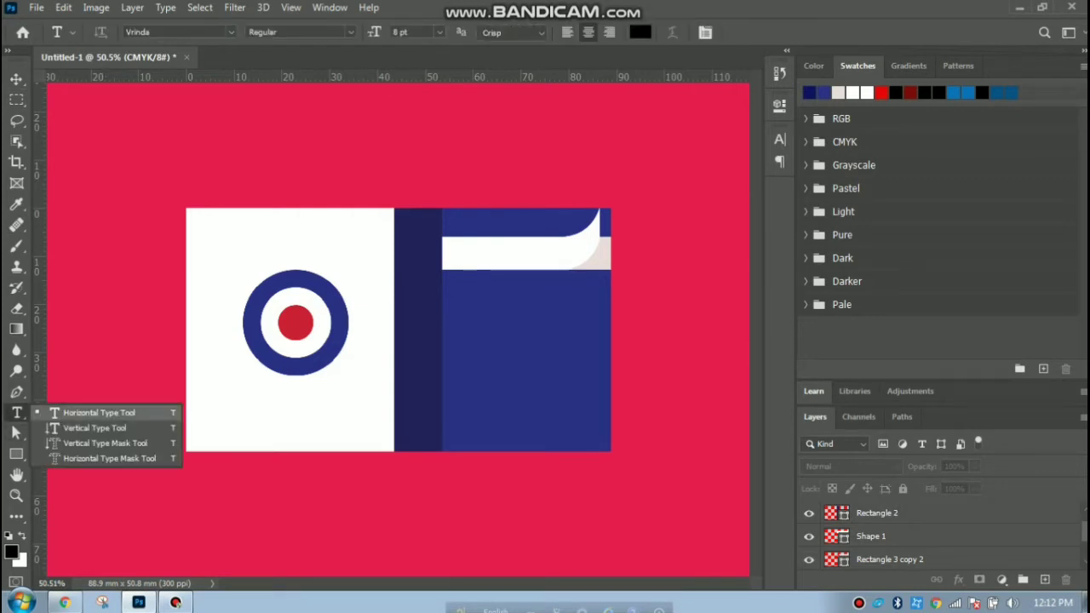
pyautogui.click(93, 412)
pyautogui.click(482, 254)
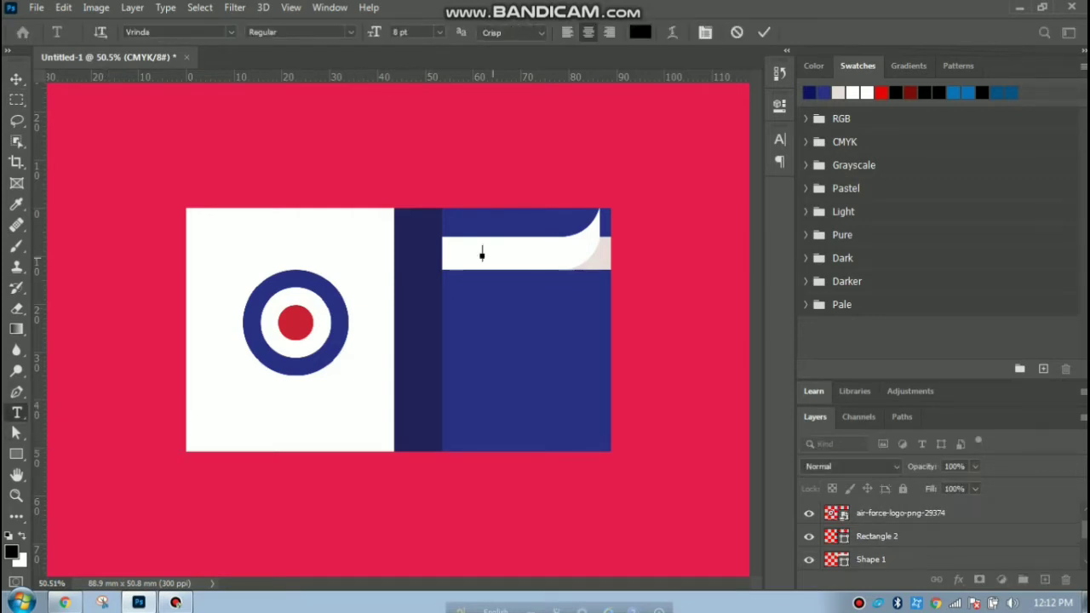
pyautogui.write('johan smith')
pyautogui.moveTo(516, 252); pyautogui.dragTo(448, 252)
# Format the name as bold, all-caps 10 pt text and nudge it into place on the bar.
pyautogui.click(779, 139)
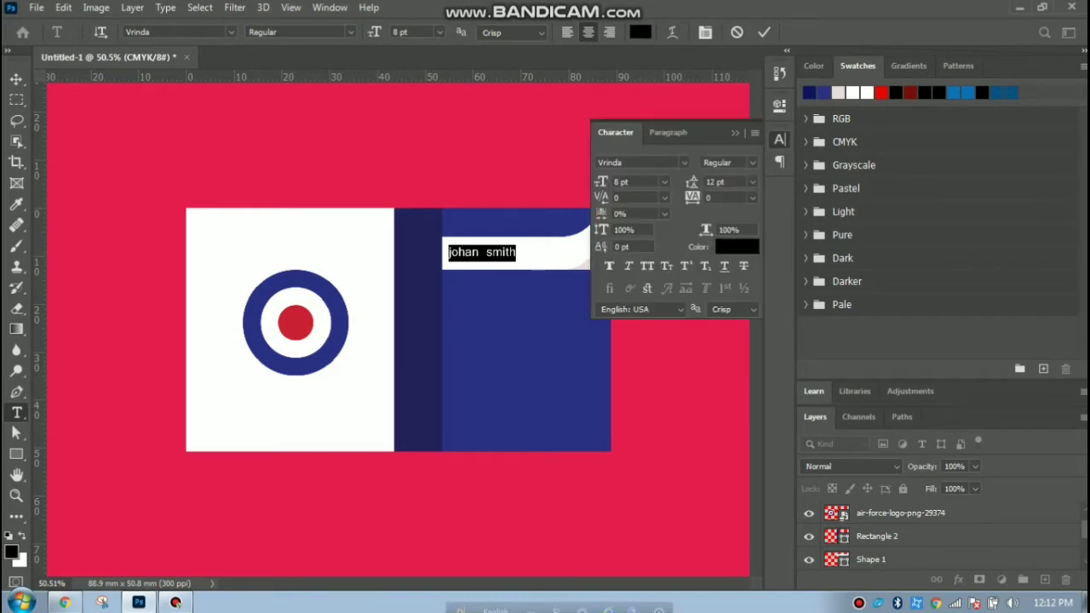
pyautogui.click(647, 267)
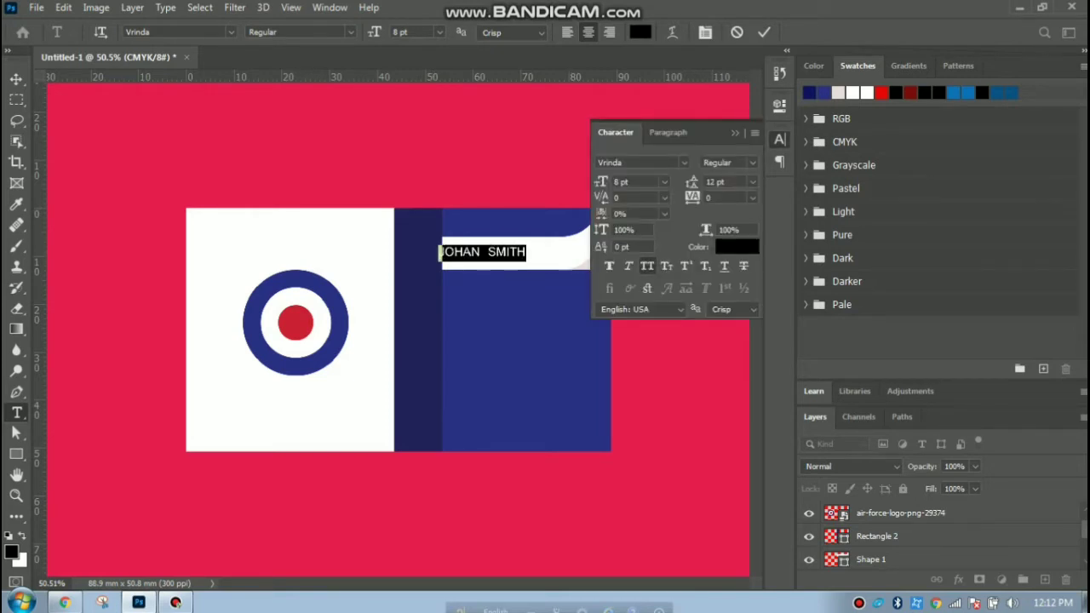
pyautogui.click(298, 31)
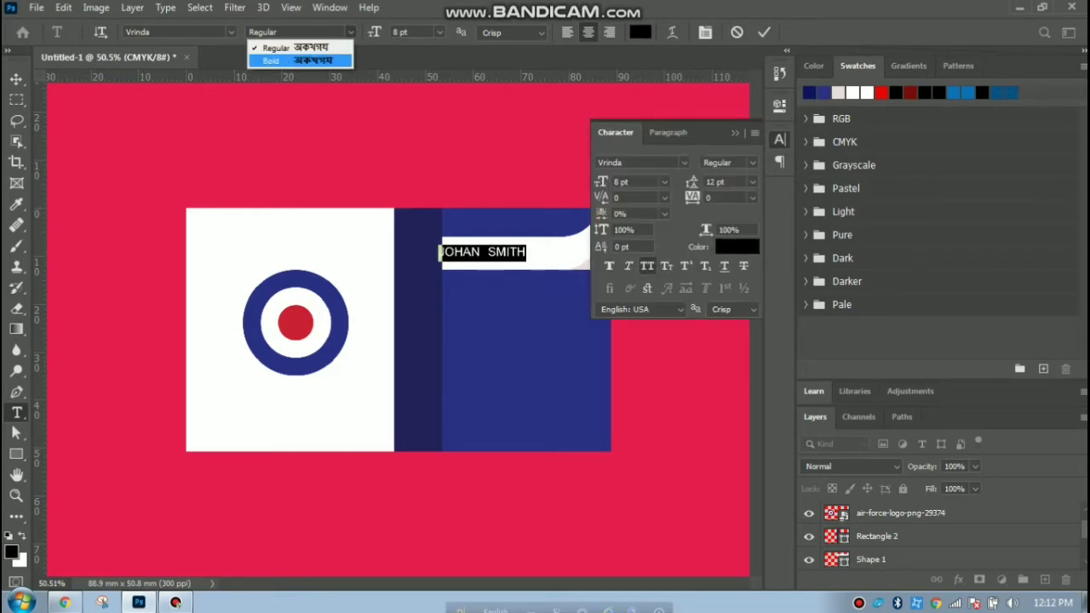
pyautogui.click(281, 54)
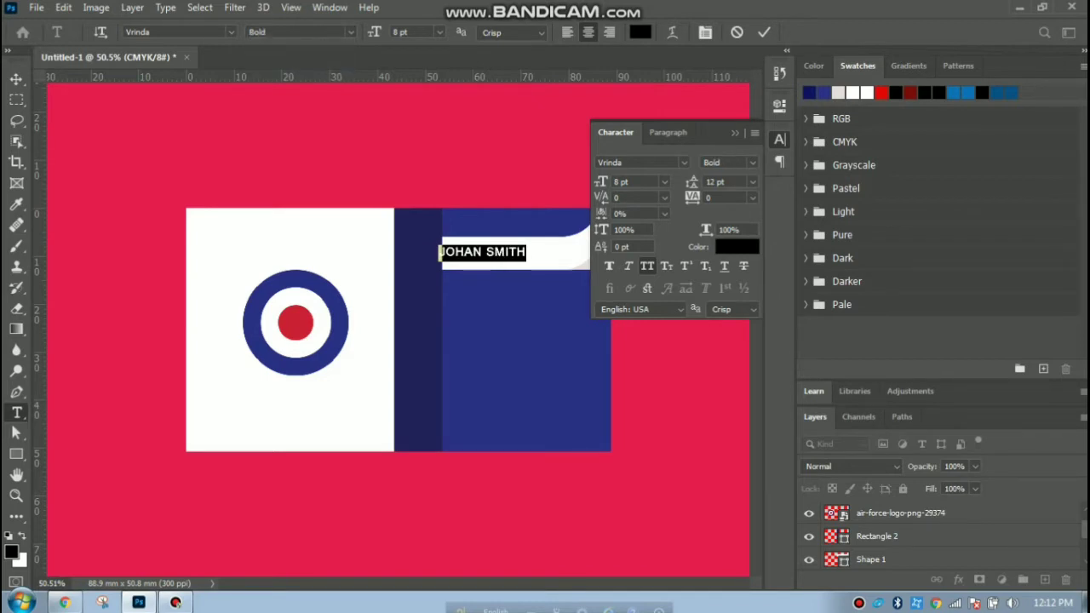
pyautogui.click(439, 31)
pyautogui.click(423, 103)
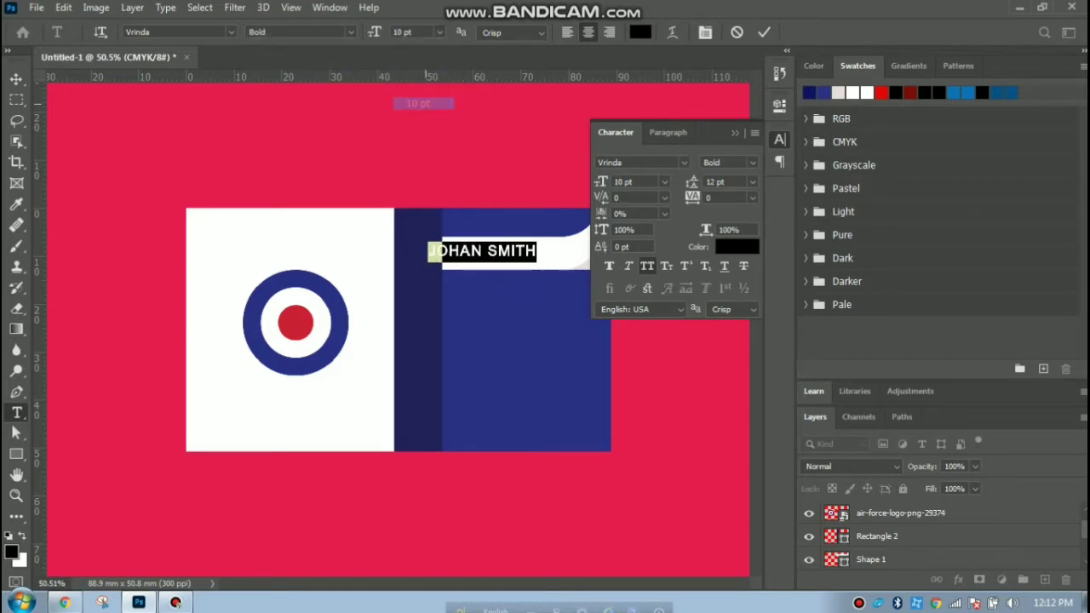
pyautogui.click(17, 80)
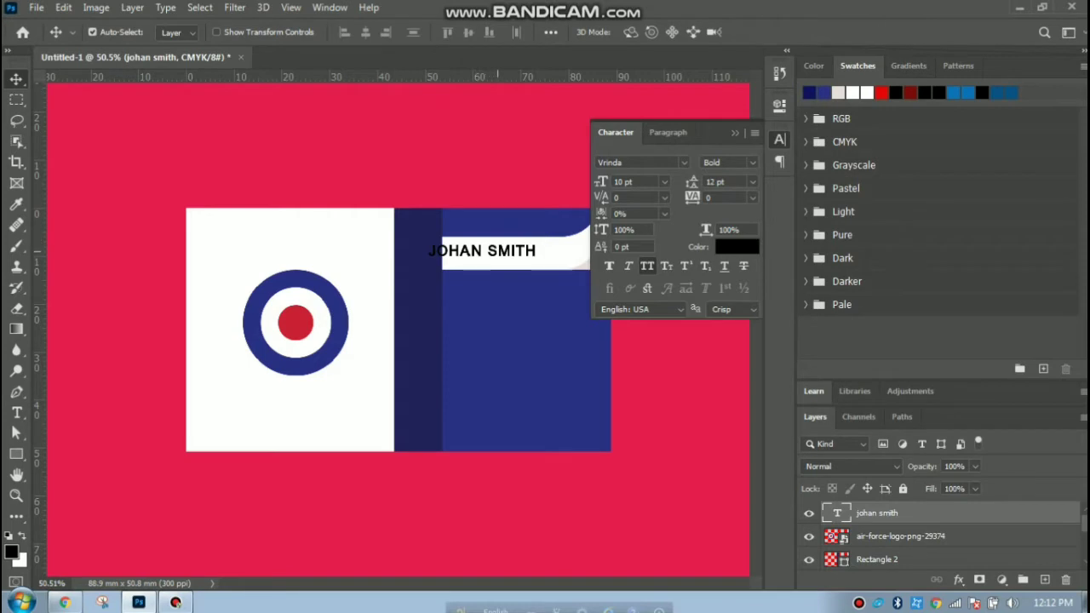
pyautogui.moveTo(498, 248); pyautogui.dragTo(512, 252)
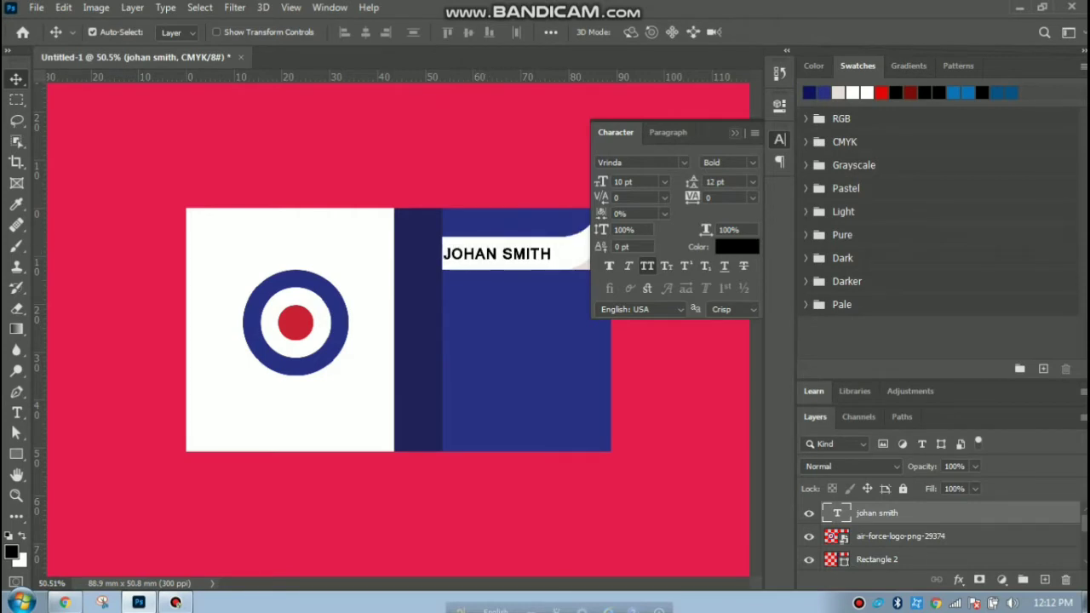
pyautogui.click(735, 132)
# Add a placeholder phone number on the blue panel and move it right and up.
pyautogui.click(99, 144)
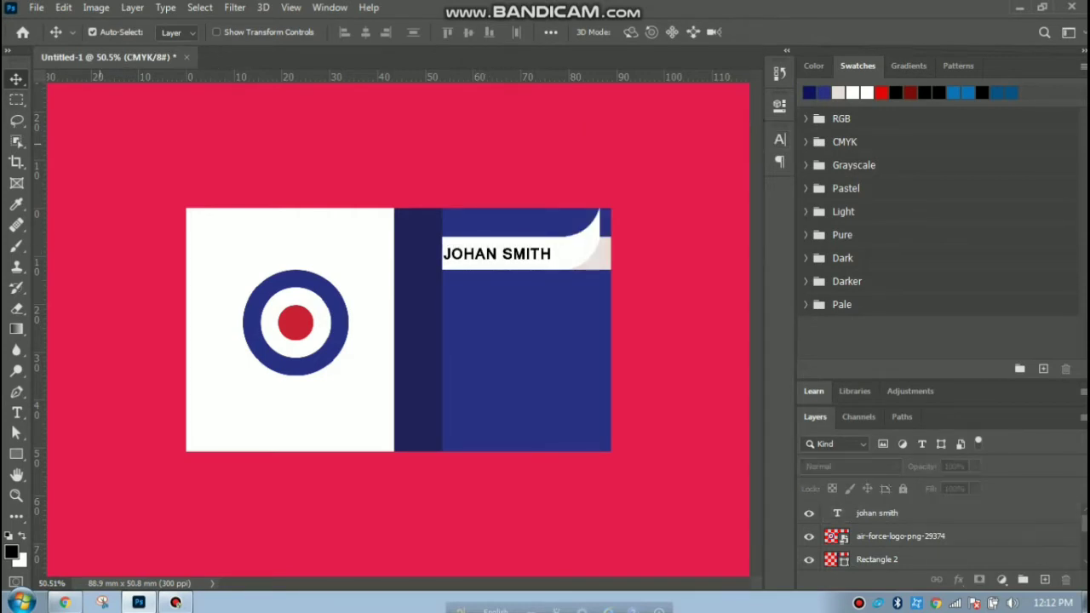
pyautogui.press('t')
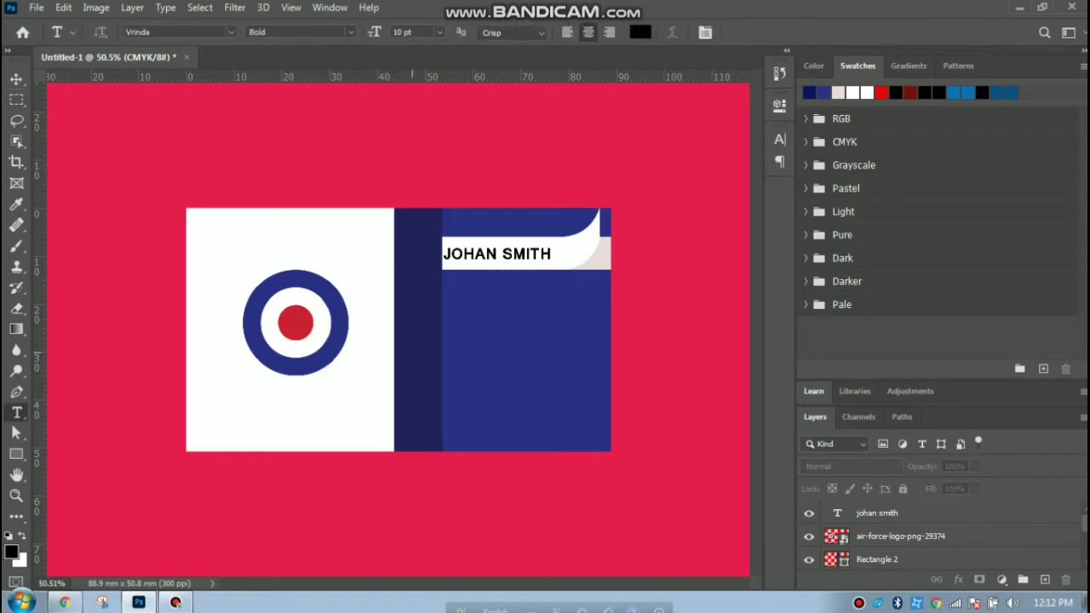
pyautogui.click(460, 335)
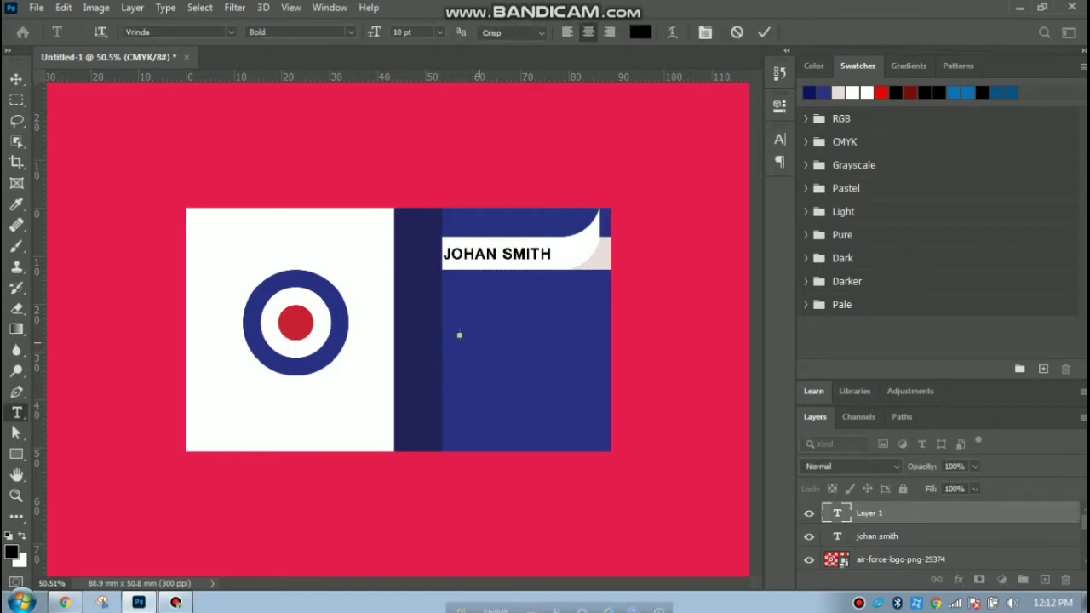
pyautogui.write('000-000-0000')
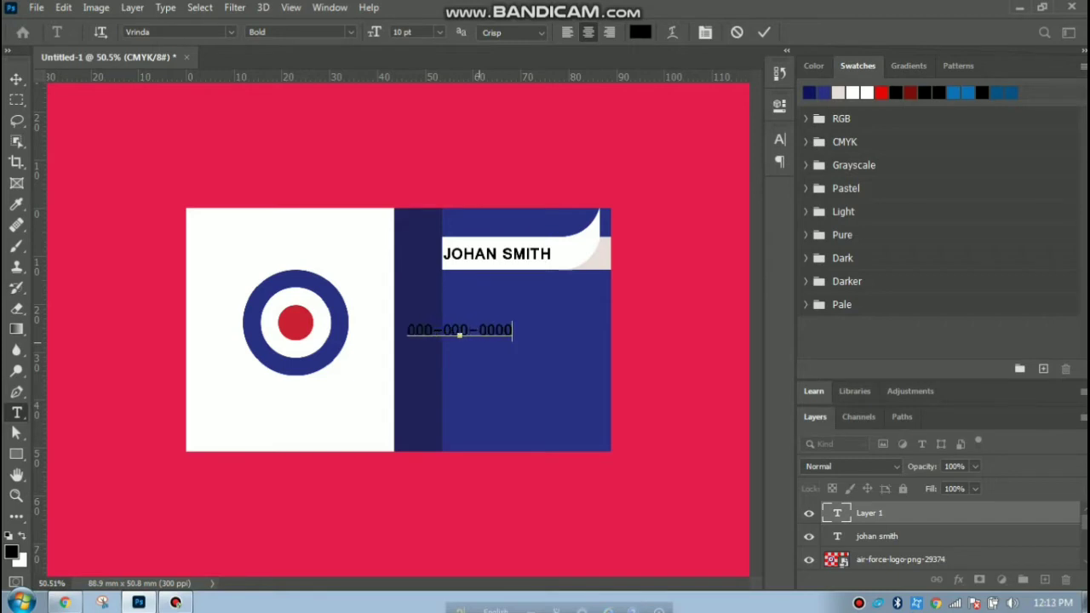
pyautogui.click(16, 79)
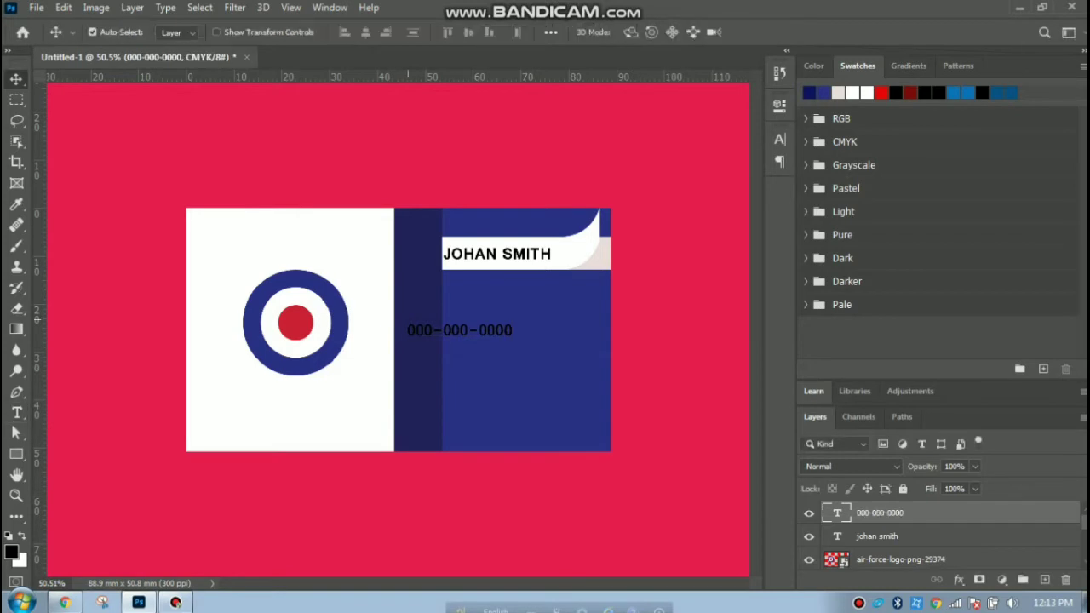
pyautogui.moveTo(459, 330); pyautogui.dragTo(499, 325)
# Colour the phone number text white, then start a new text line beneath it.
pyautogui.doubleClick(499, 325)
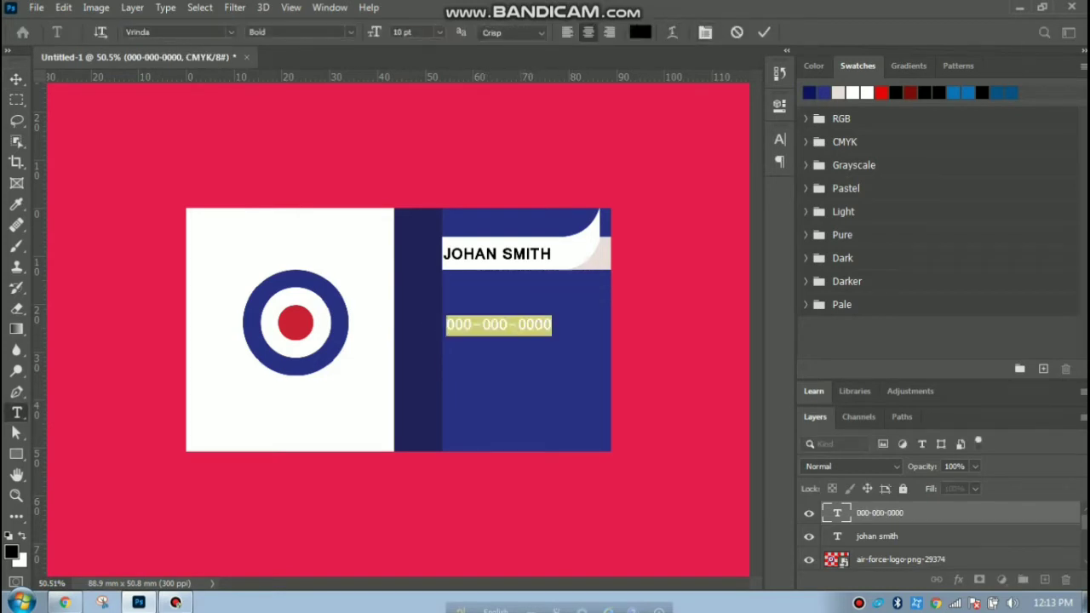
pyautogui.click(640, 32)
pyautogui.click(627, 283)
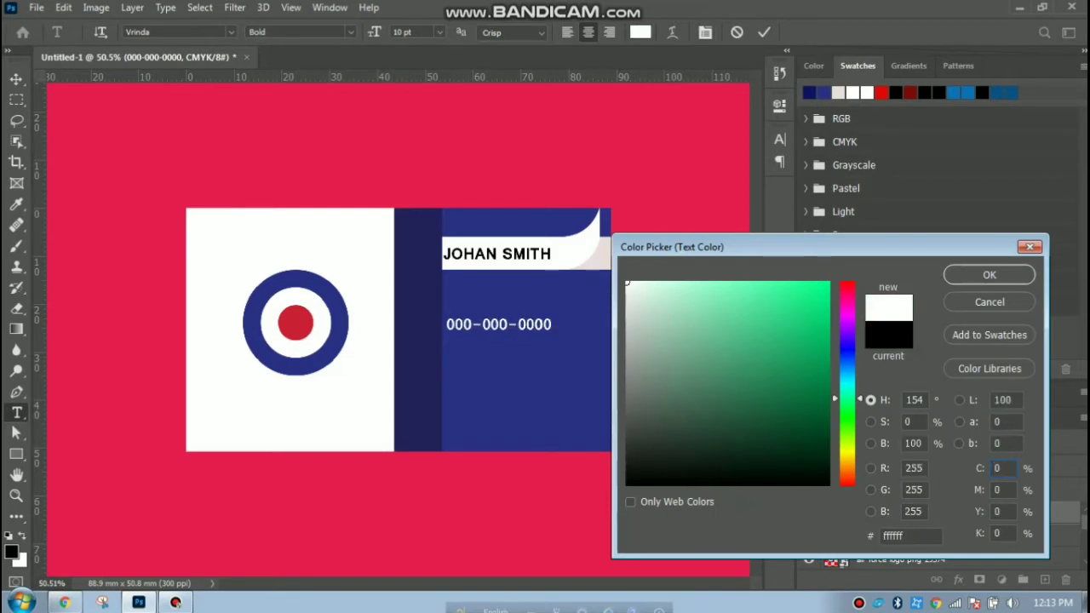
pyautogui.click(989, 274)
pyautogui.click(16, 79)
pyautogui.click(91, 118)
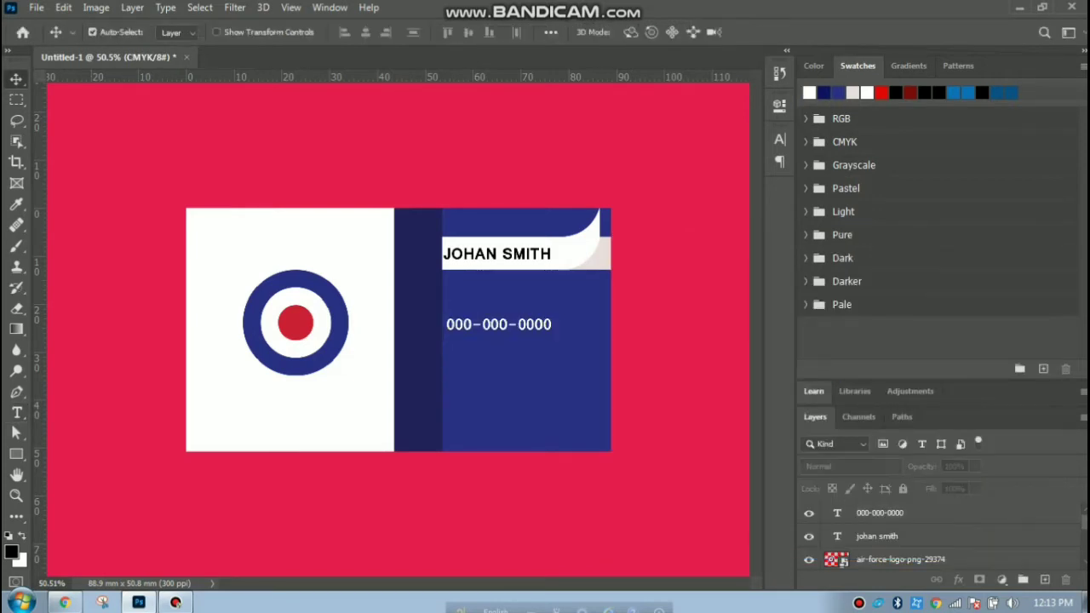
pyautogui.click(17, 412)
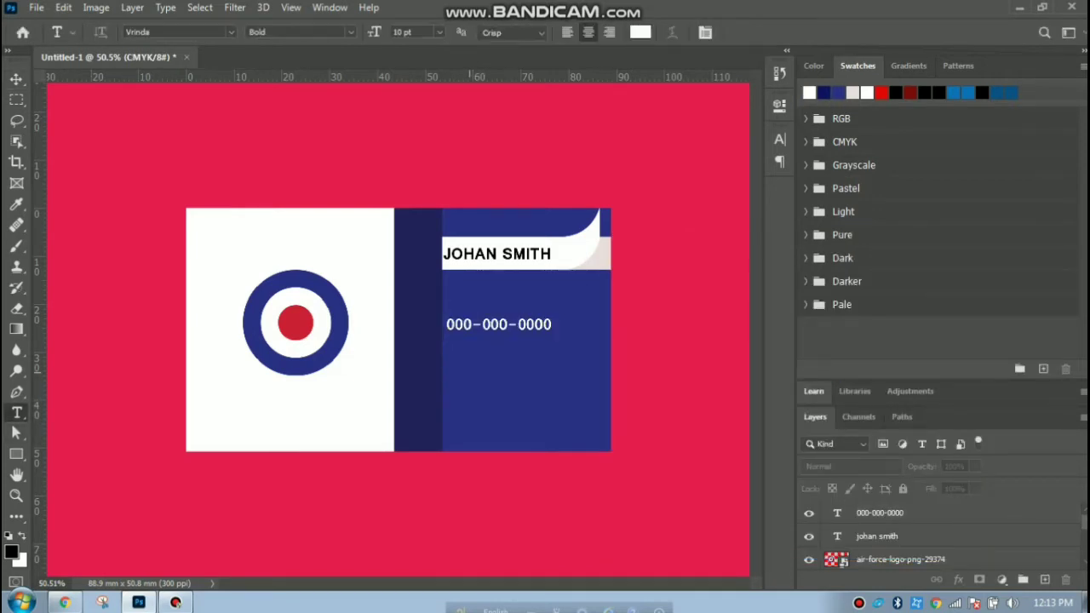
pyautogui.click(469, 372)
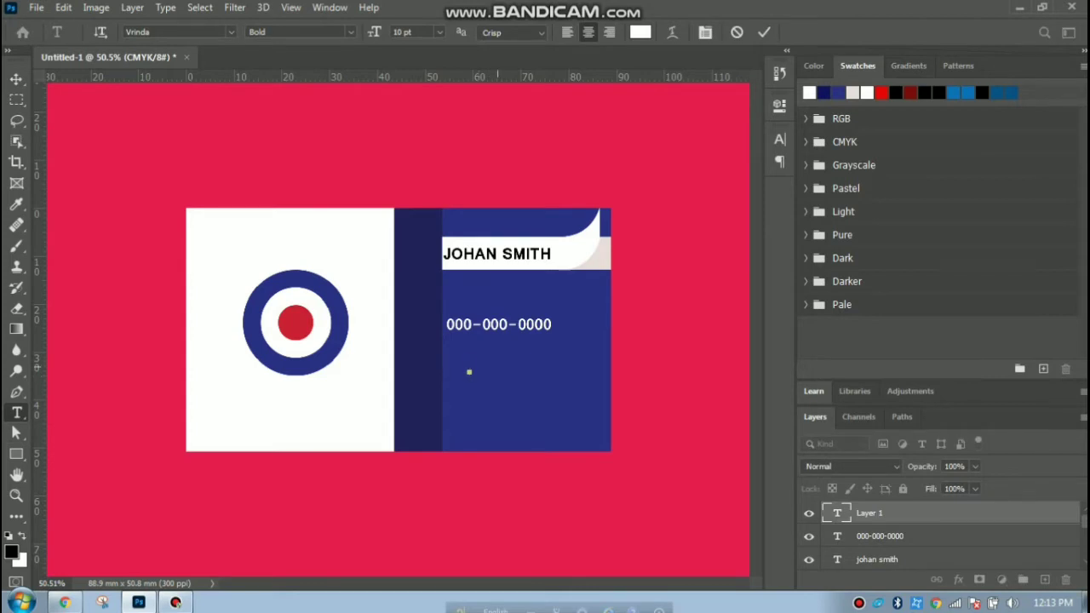
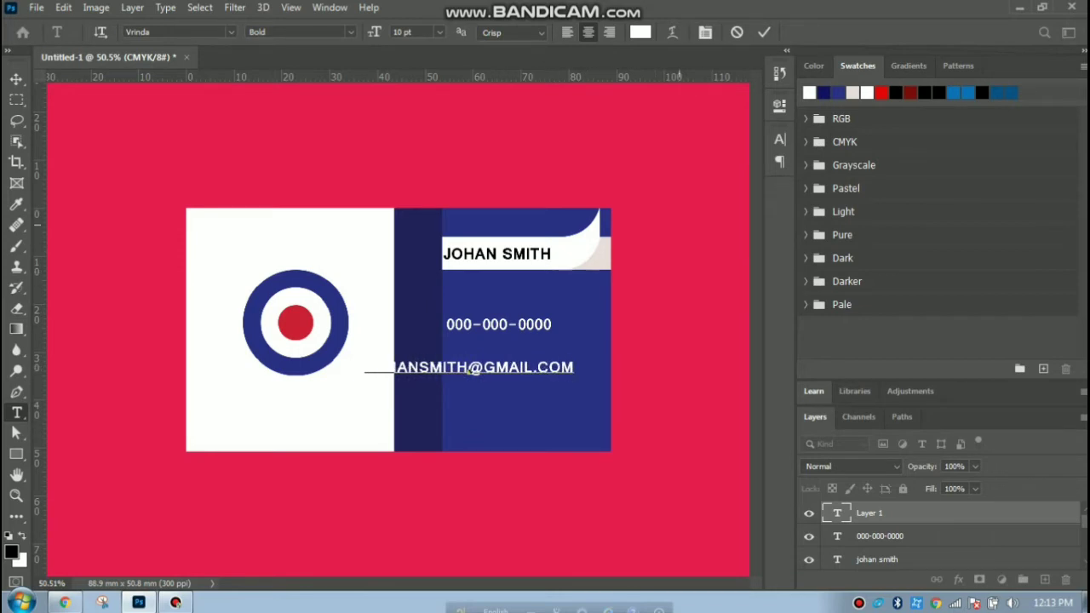
# Type the cardholder's e-mail address and turn off All Caps so it reads in lowercase.
pyautogui.click(779, 140)
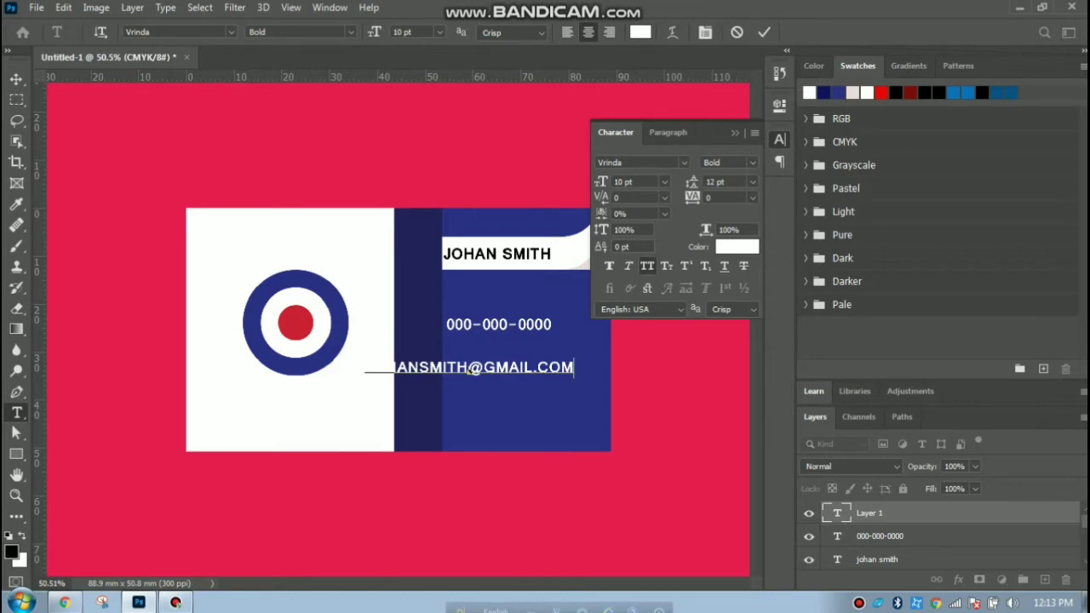
pyautogui.tripleClick(472, 370)
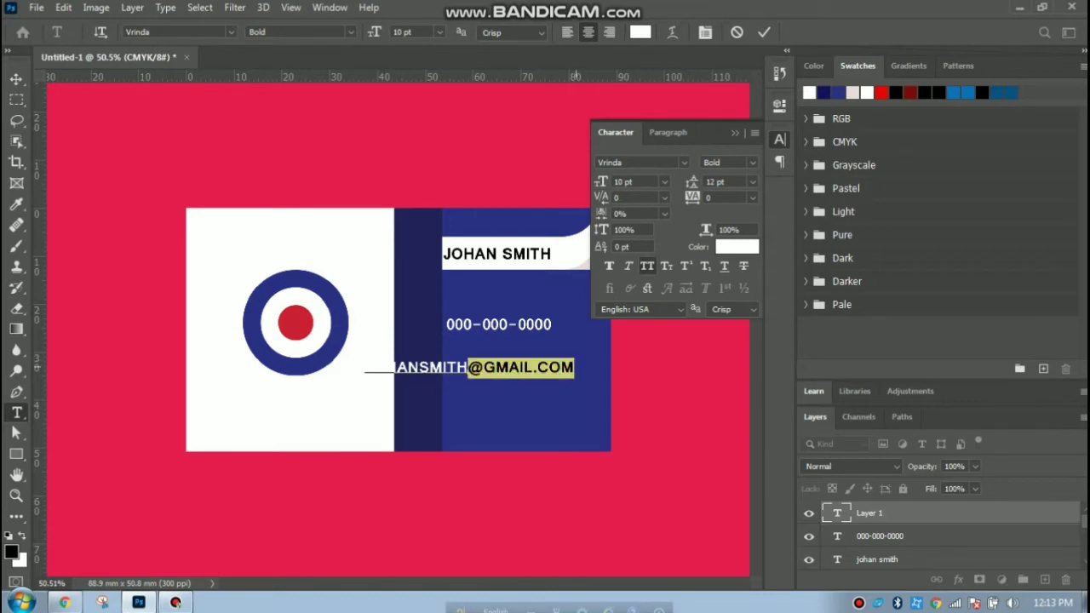
pyautogui.click(647, 265)
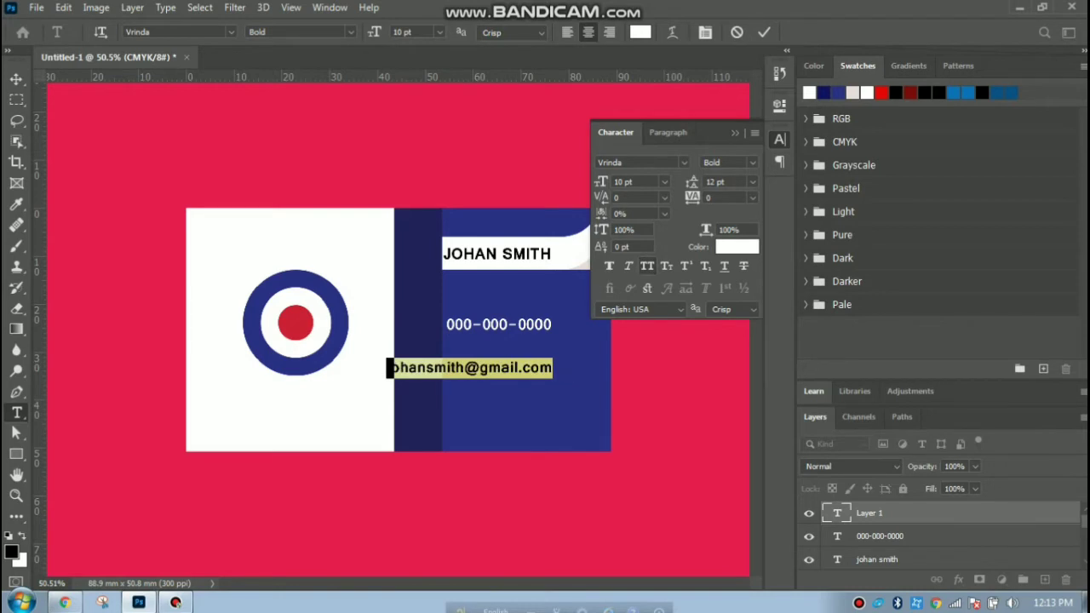
pyautogui.click(779, 139)
pyautogui.click(17, 78)
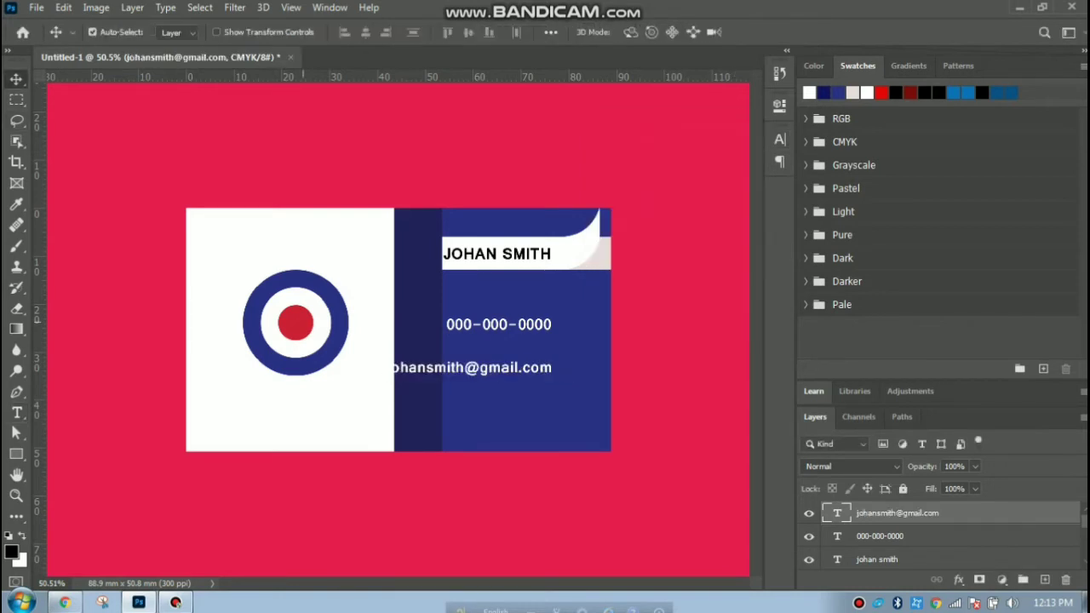
# Move the e-mail line under the phone number and set it to Regular weight.
pyautogui.moveTo(489, 336); pyautogui.dragTo(548, 326)
pyautogui.doubleClick(536, 353)
pyautogui.click(537, 354)
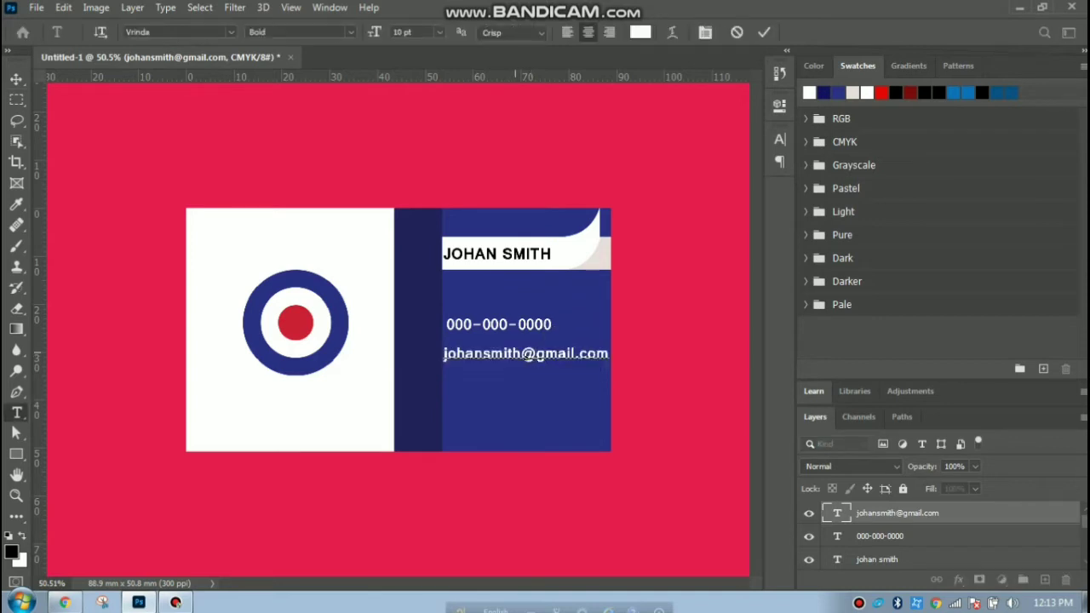
pyautogui.moveTo(443, 353)
pyautogui.mouseDown()
pyautogui.moveTo(576, 354)
pyautogui.moveTo(442, 354)
pyautogui.mouseUp()
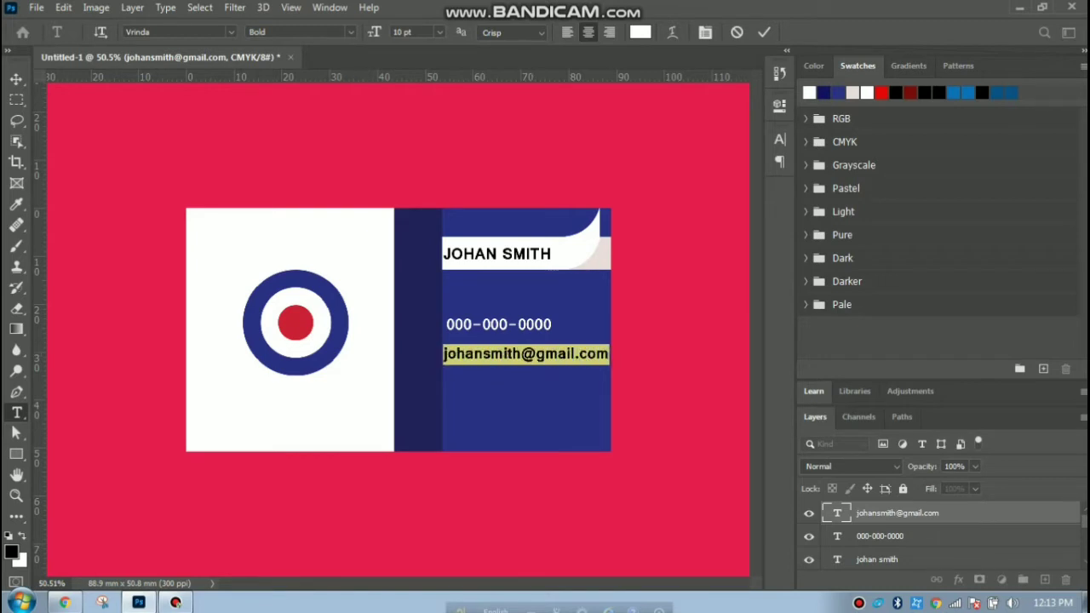
pyautogui.click(299, 31)
pyautogui.click(314, 44)
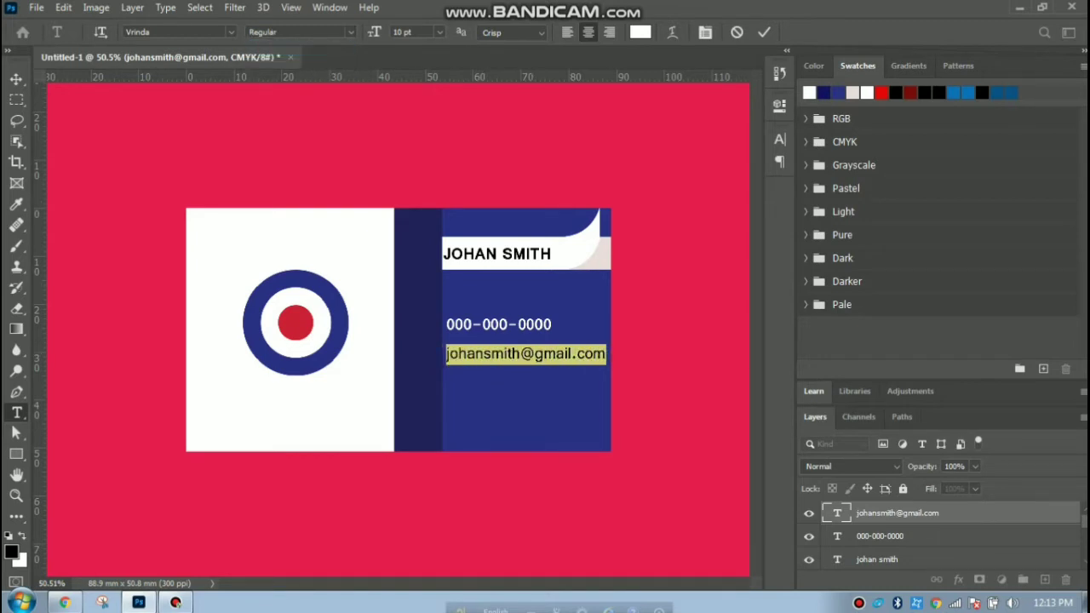
pyautogui.click(16, 78)
# Set the phone number to Regular weight and nudge it right to align with the e-mail.
pyautogui.doubleClick(837, 535)
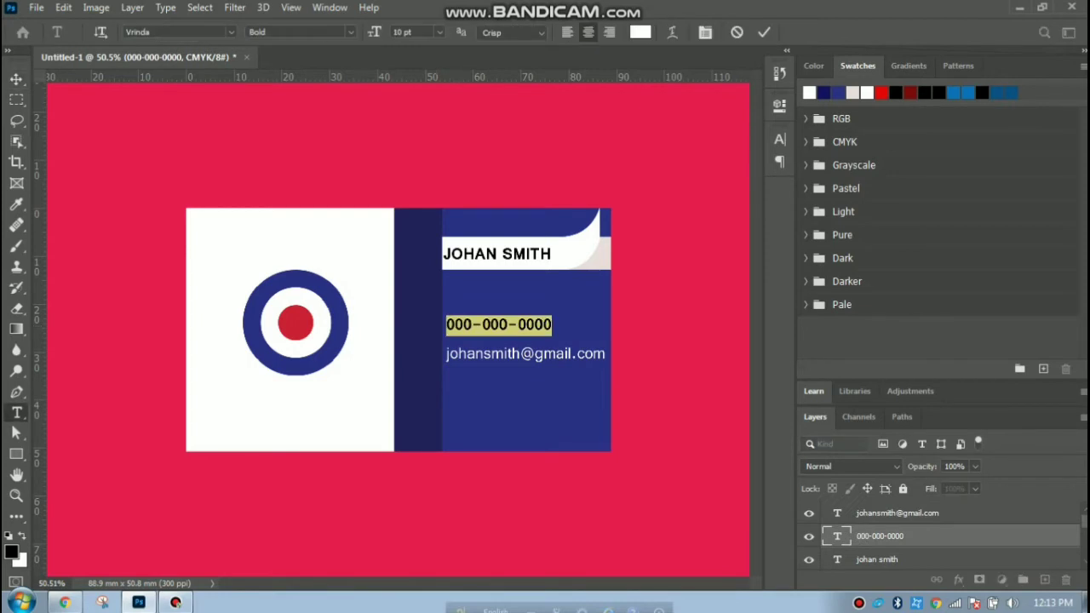
pyautogui.click(300, 31)
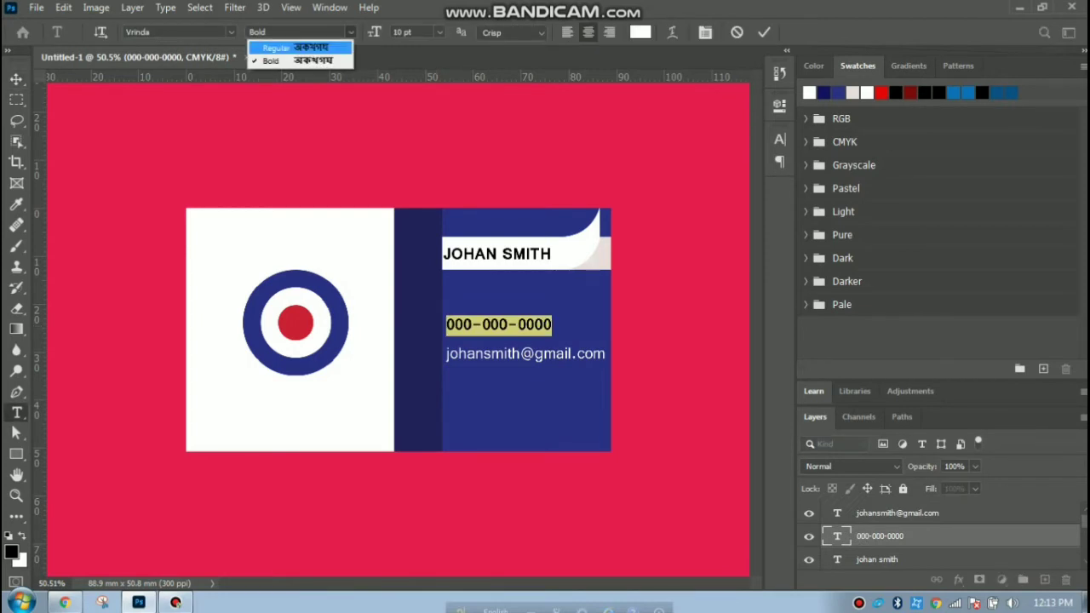
pyautogui.click(298, 47)
pyautogui.click(16, 79)
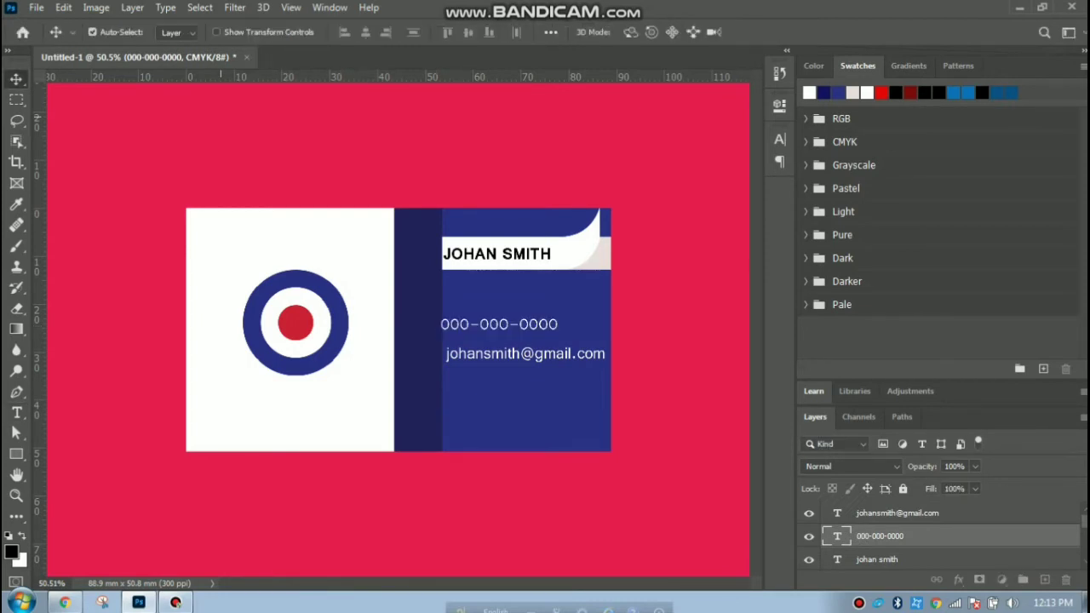
pyautogui.click(220, 116)
pyautogui.moveTo(488, 324); pyautogui.dragTo(494, 324)
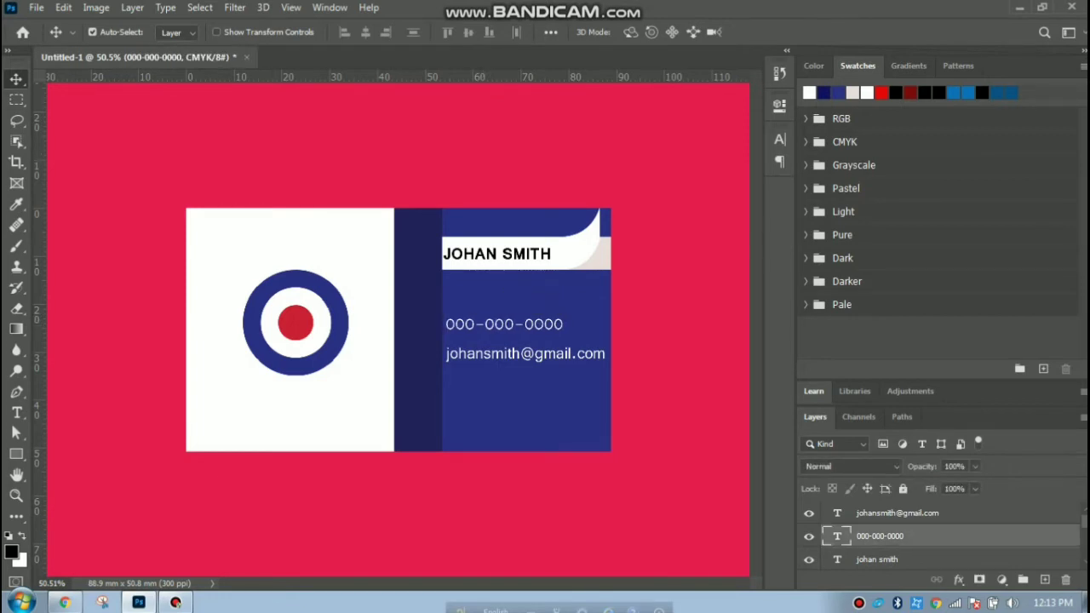
pyautogui.click(110, 112)
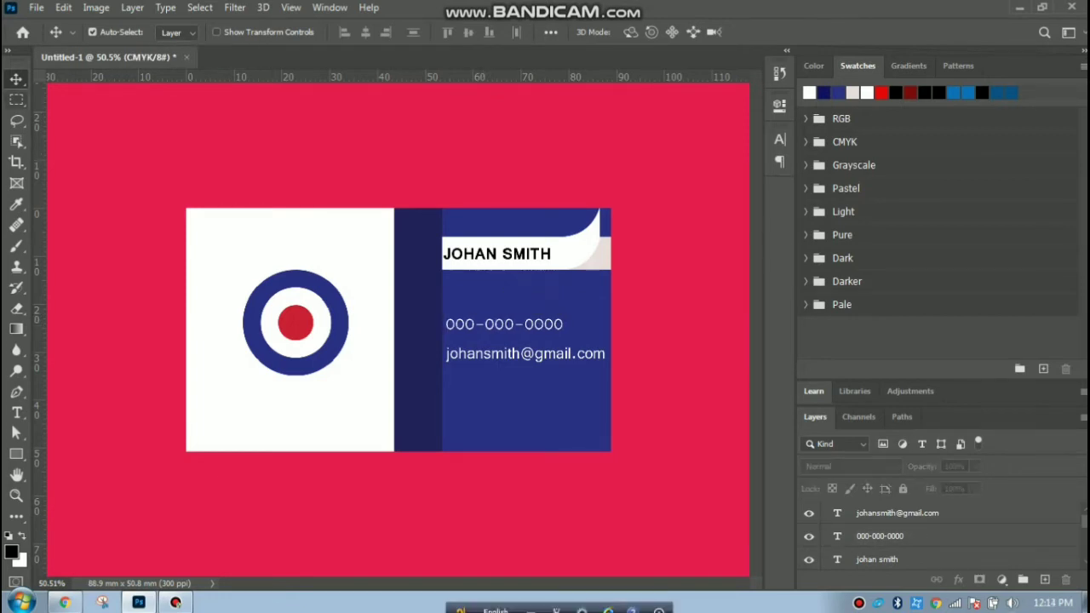
# Save the card front as a JPEG named fhjf on the Desktop, keeping Untitled-1.jpg unreplaced.
pyautogui.click(36, 8)
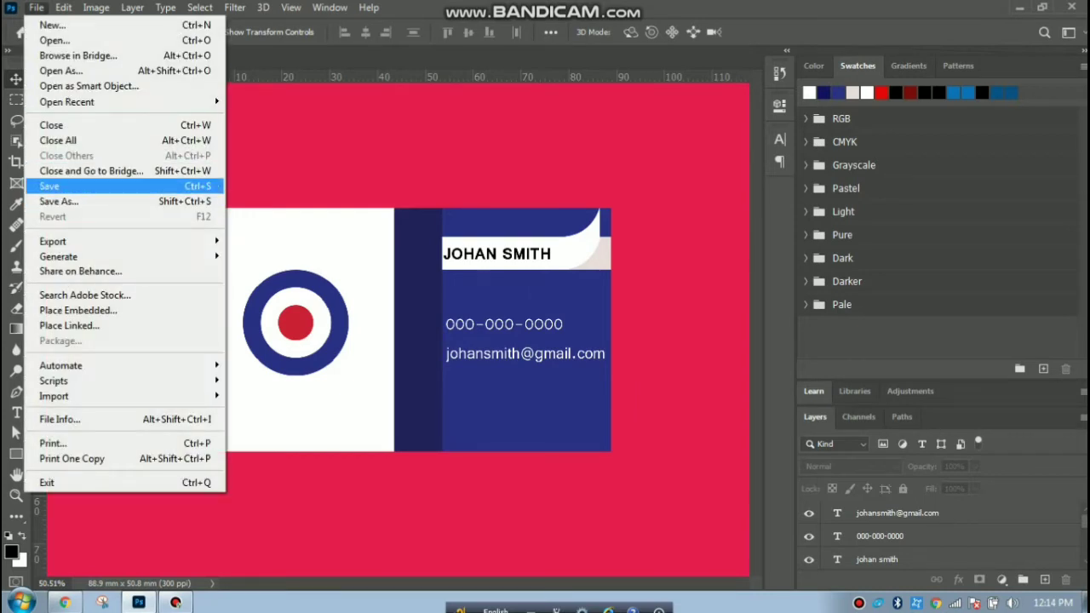
pyautogui.click(58, 201)
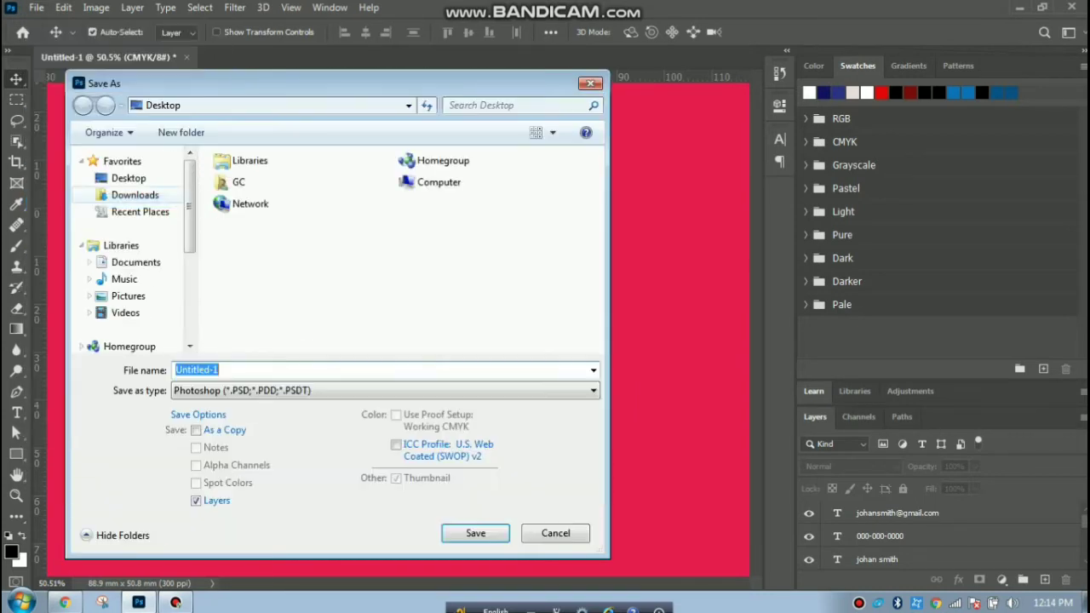
pyautogui.click(384, 390)
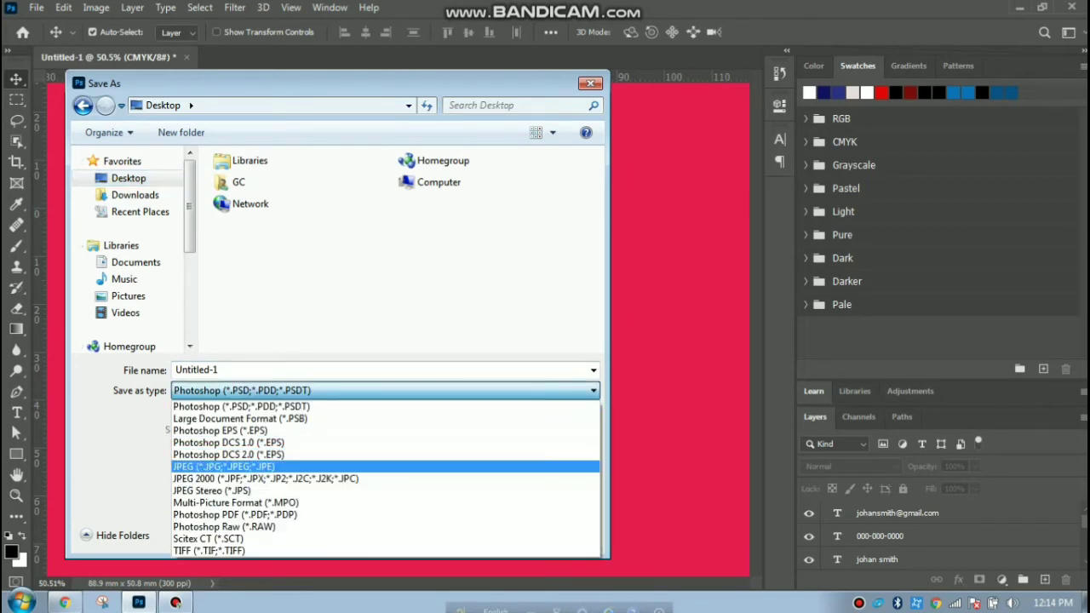
pyautogui.click(224, 467)
pyautogui.press('Return')
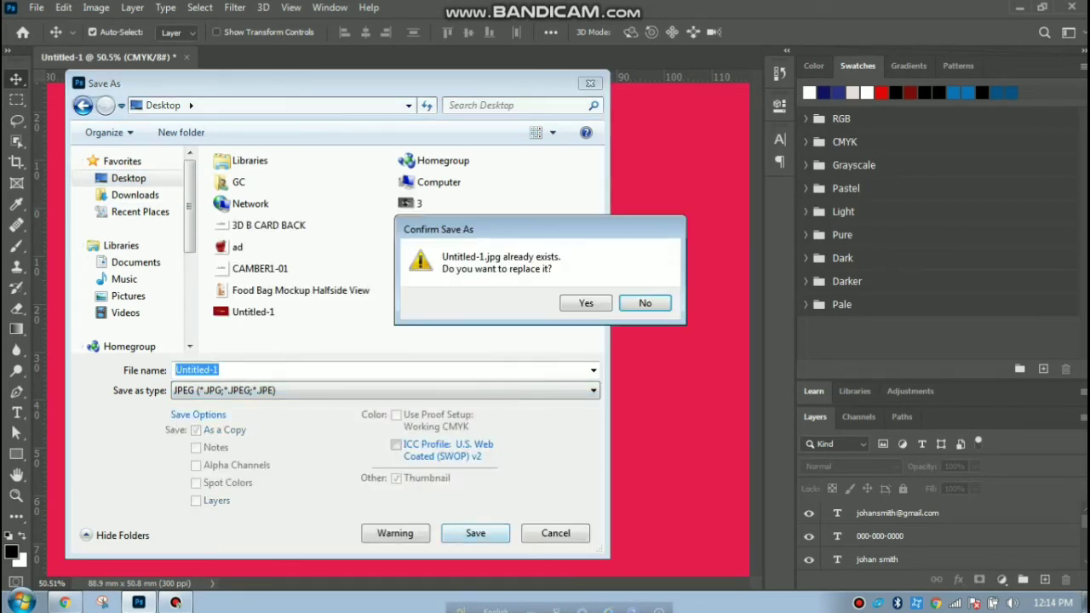
pyautogui.press('Return')
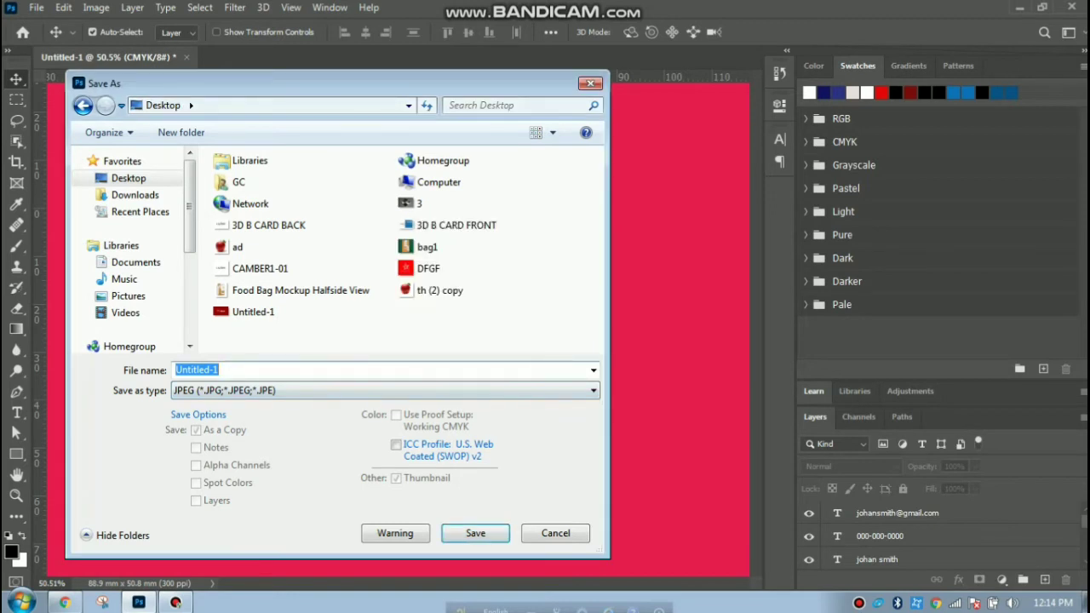
pyautogui.write('fhjf')
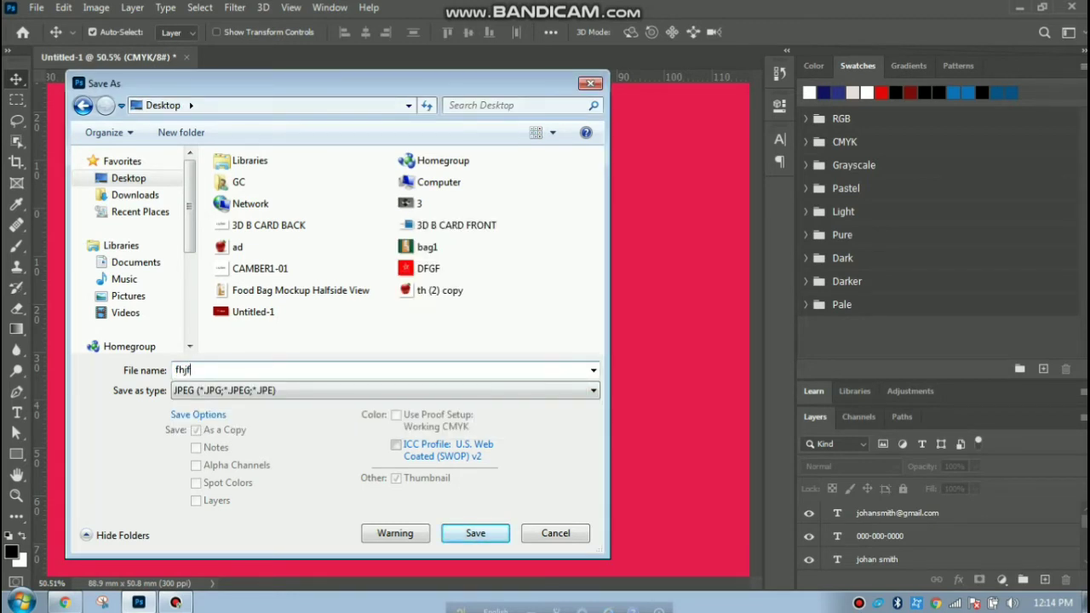
pyautogui.press('Return')
pyautogui.press('Return')
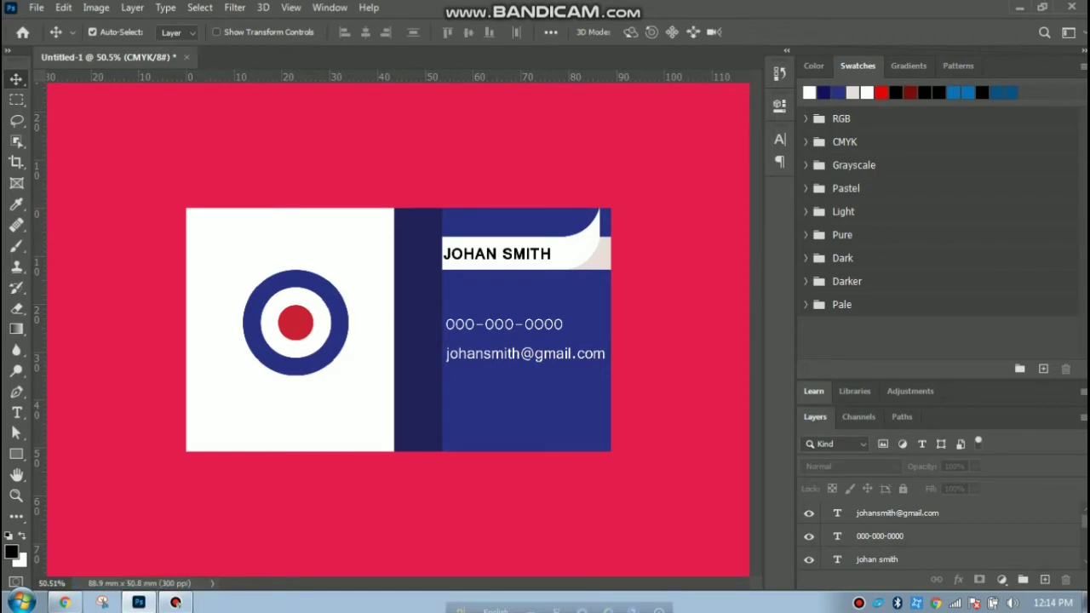
# Hide the front design's phone number, e-mail and name text layers.
pyautogui.click(808, 536)
pyautogui.click(809, 513)
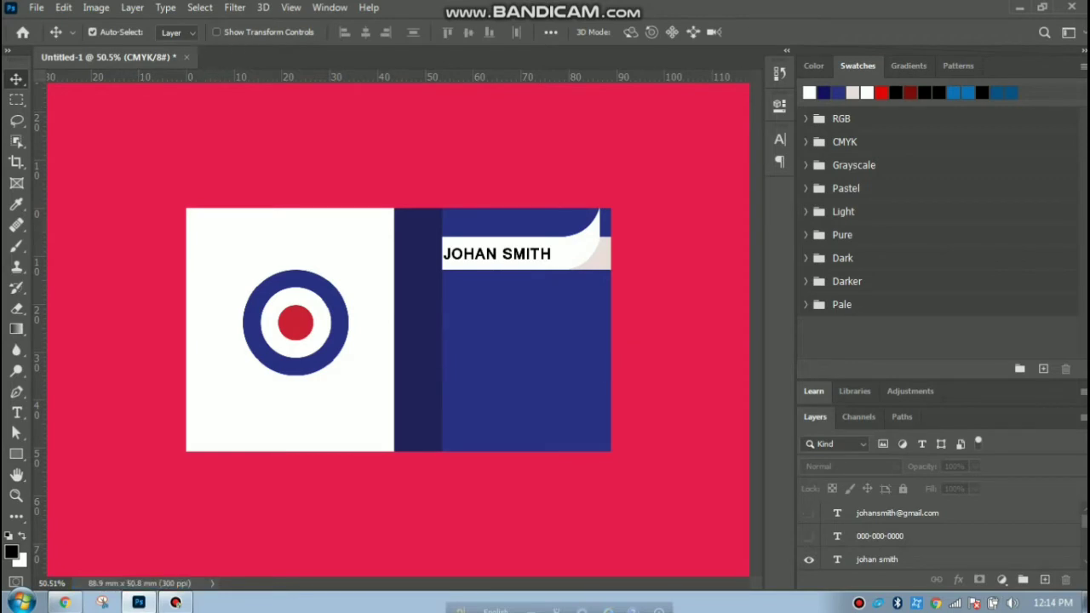
pyautogui.click(809, 560)
pyautogui.click(809, 536)
pyautogui.click(809, 536)
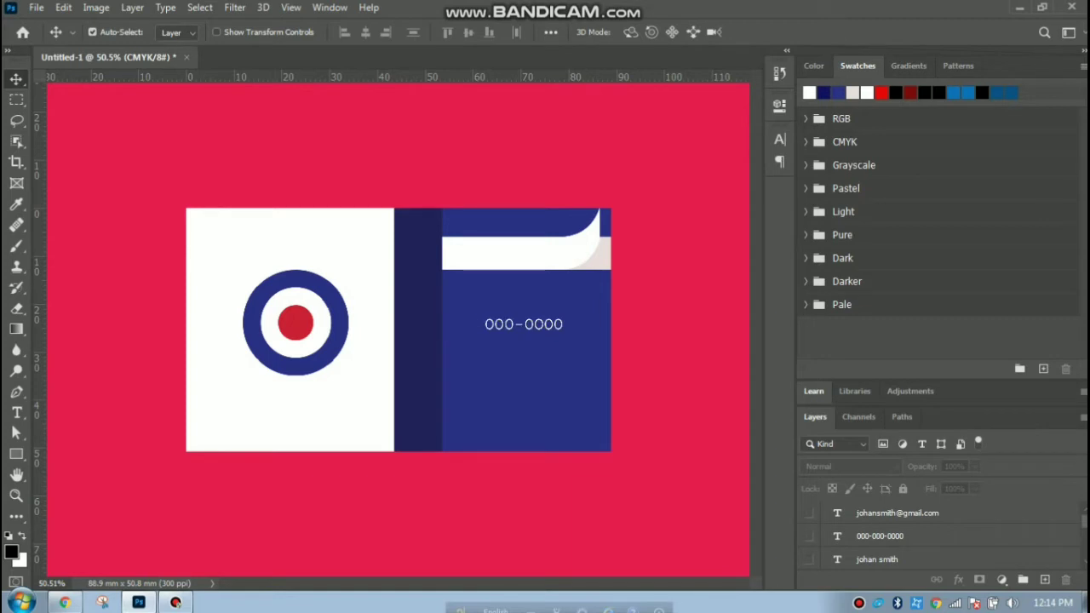
pyautogui.scroll(-3, 809, 538)
# Hide the front design's shape layers and roundel logo, leaving the white Background visible.
pyautogui.click(809, 513)
pyautogui.click(809, 536)
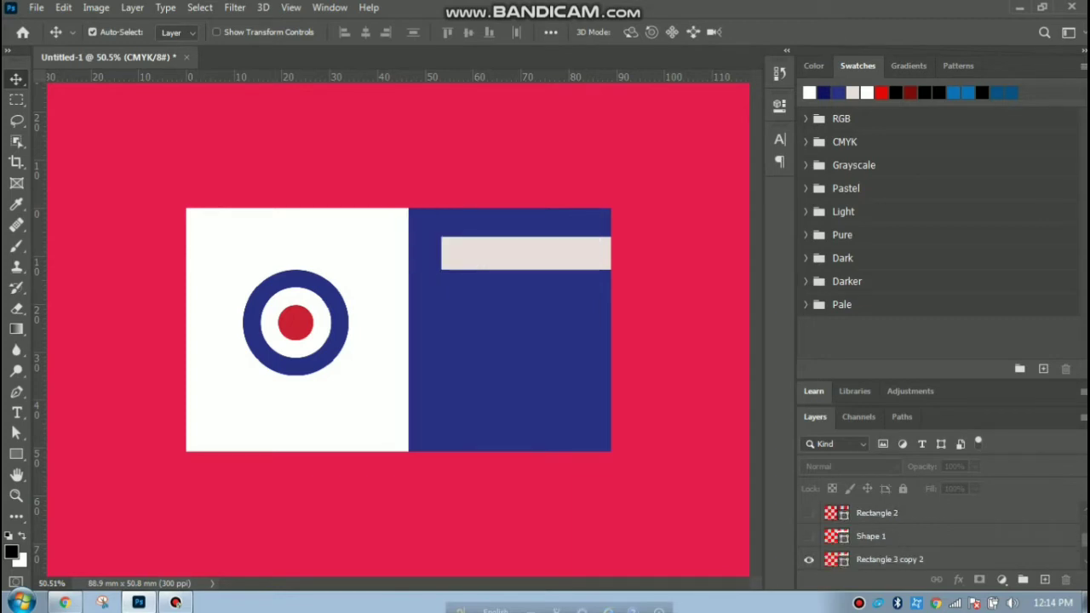
pyautogui.click(809, 559)
pyautogui.scroll(-2, 809, 559)
pyautogui.click(877, 535)
pyautogui.click(808, 559)
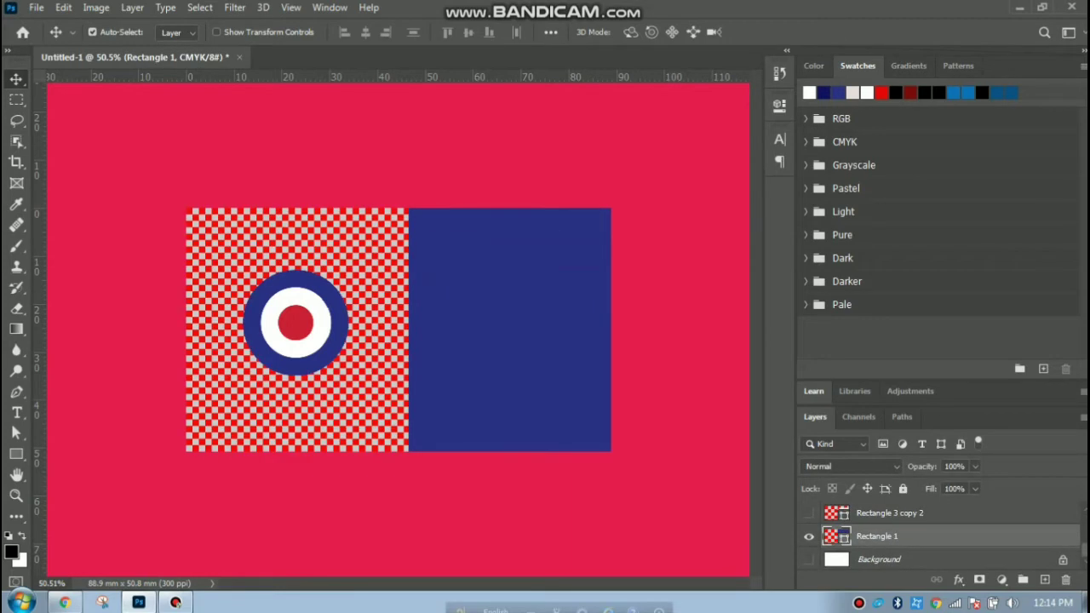
pyautogui.click(809, 536)
pyautogui.click(808, 559)
pyautogui.scroll(3, 809, 536)
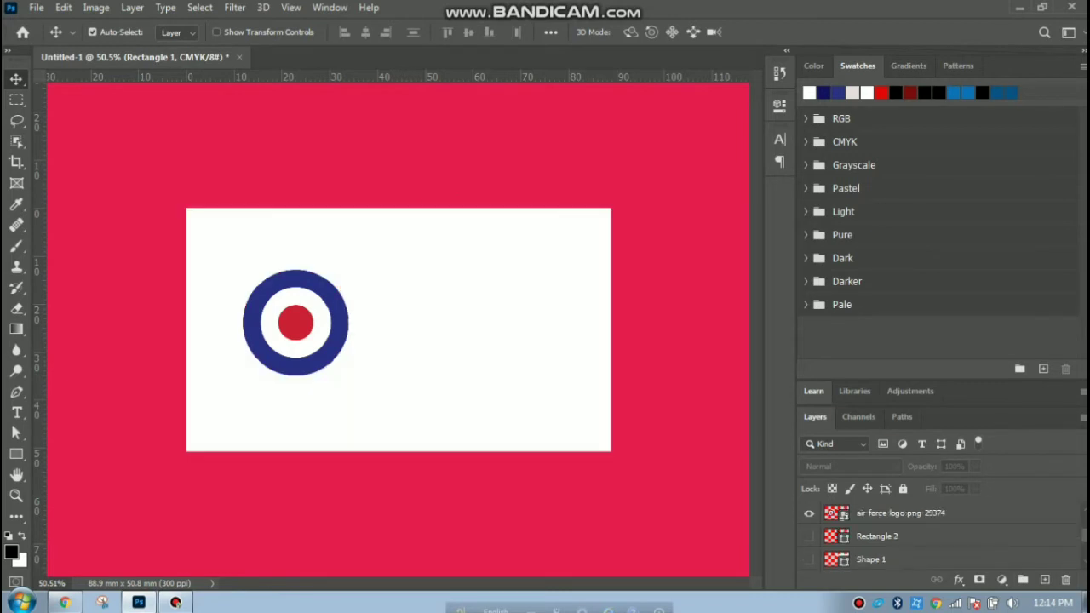
pyautogui.click(809, 513)
pyautogui.scroll(2, 809, 513)
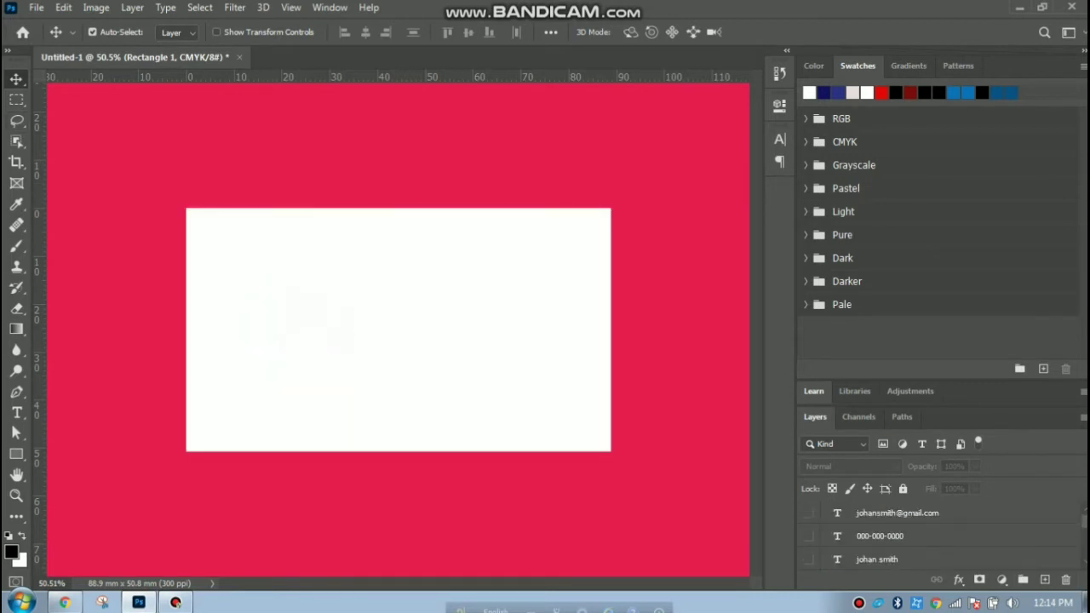
# Draw a black 1108 x 658 px rectangle over the white card area.
pyautogui.click(86, 168)
pyautogui.press('u')
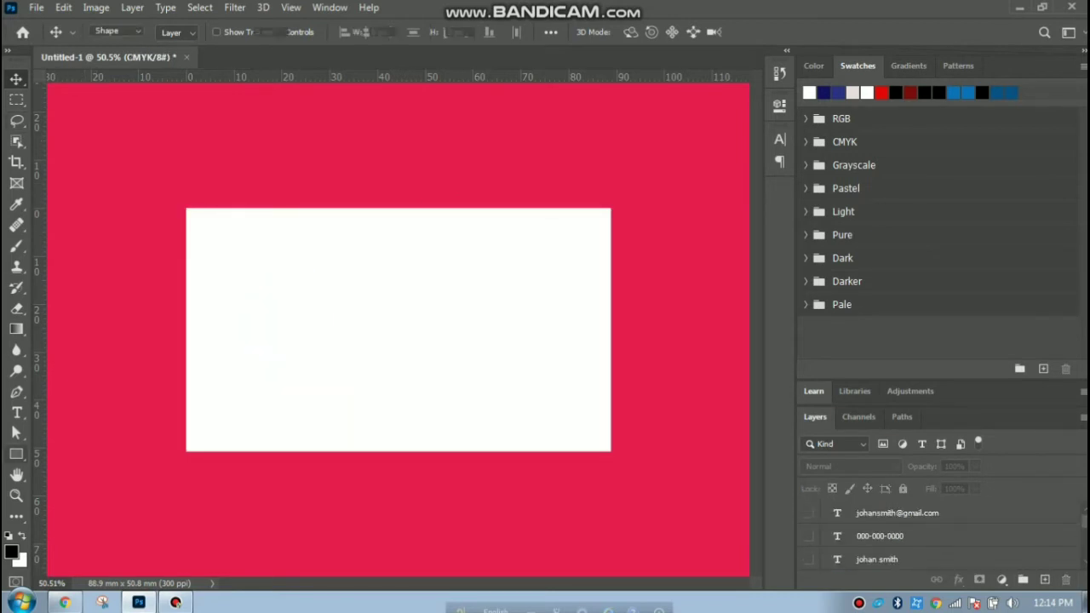
pyautogui.moveTo(175, 198); pyautogui.dragTo(625, 465)
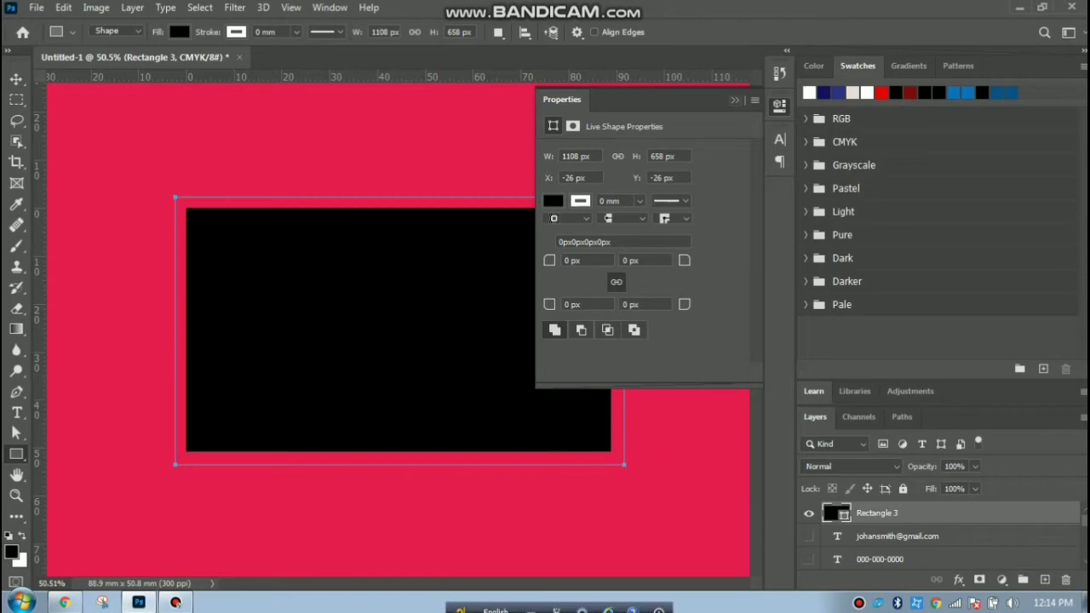
pyautogui.click(735, 99)
# Switch to the Move tool, deselect the rectangle and minimise Photoshop to reach the desktop.
pyautogui.click(16, 79)
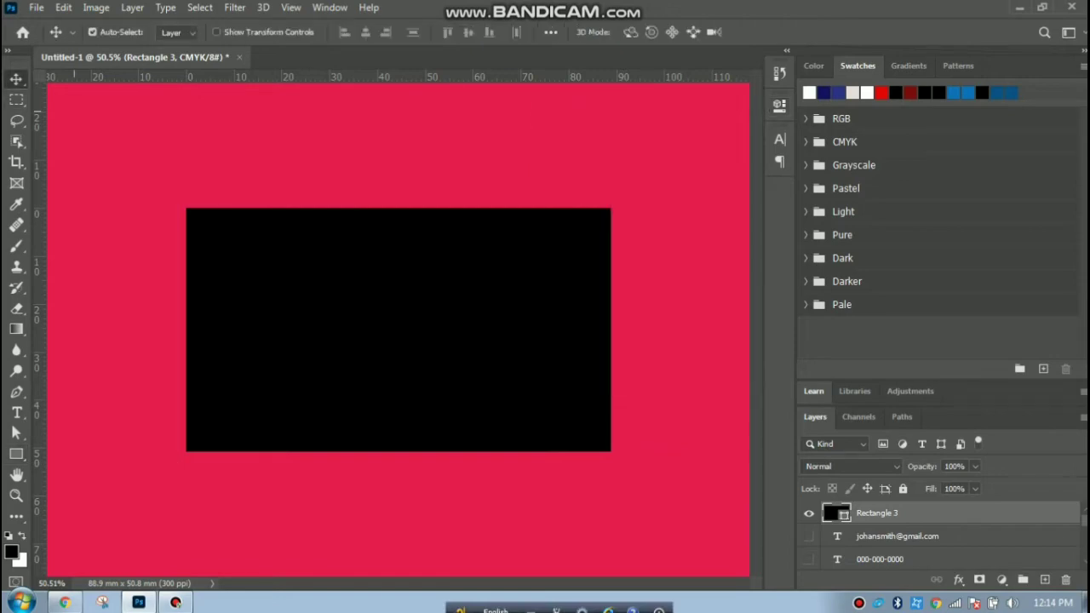
pyautogui.click(417, 179)
pyautogui.click(1020, 8)
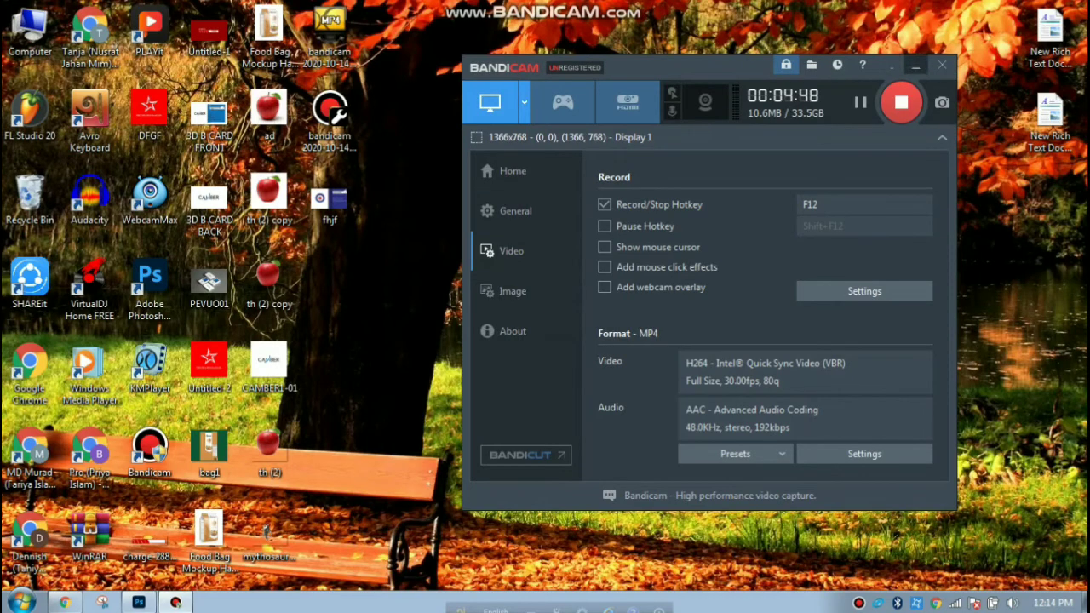
pyautogui.click(915, 67)
# Drag the air-force roundel PNG onto the card, scale it down near the centre and commit.
pyautogui.moveTo(508, 275); pyautogui.dragTo(399, 329)
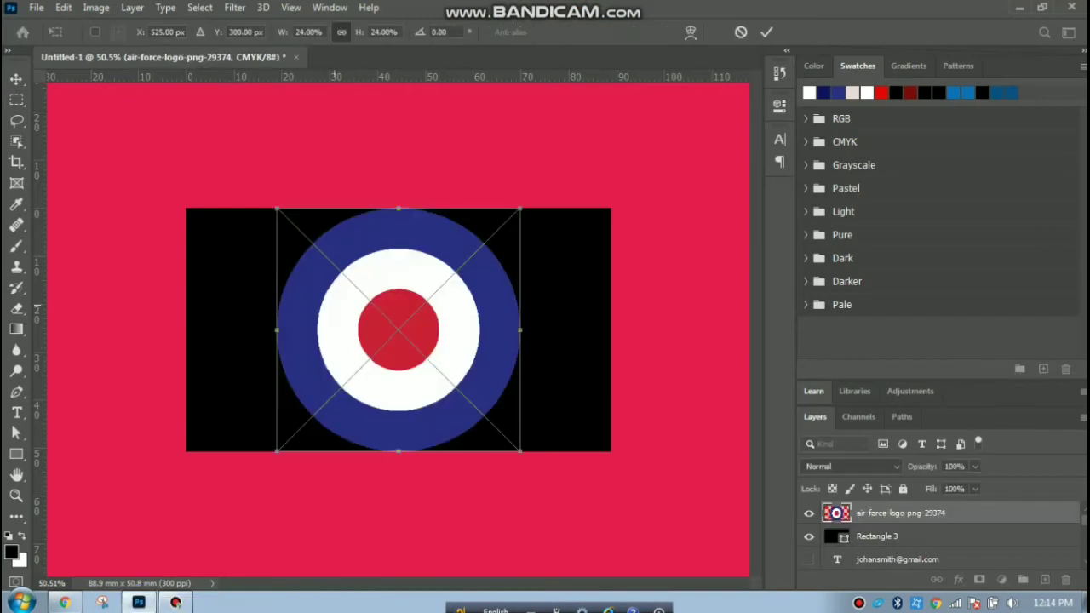
pyautogui.moveTo(276, 450); pyautogui.dragTo(384, 340)
pyautogui.moveTo(404, 280); pyautogui.dragTo(365, 323)
pyautogui.click(16, 79)
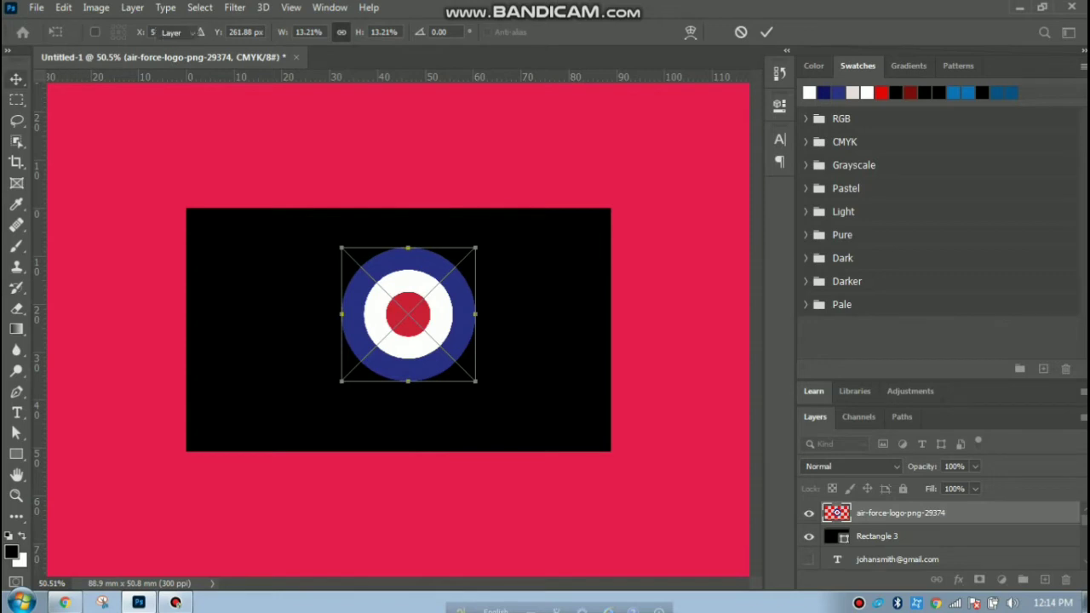
pyautogui.click(540, 341)
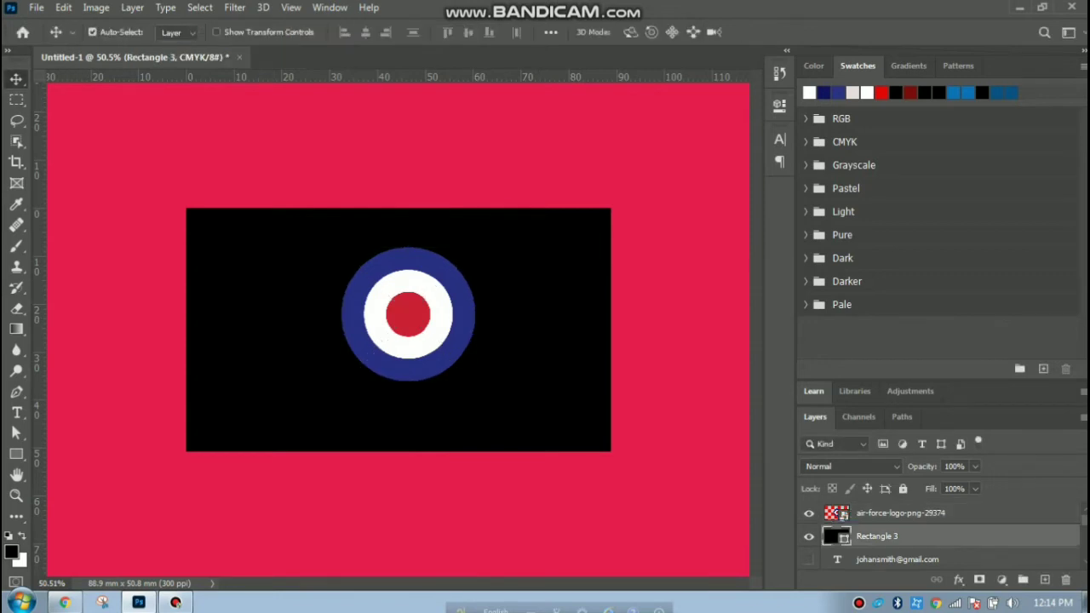
# Change the rectangle's fill to navy 191e6d, starting from the roundel's sampled blue.
pyautogui.doubleClick(836, 537)
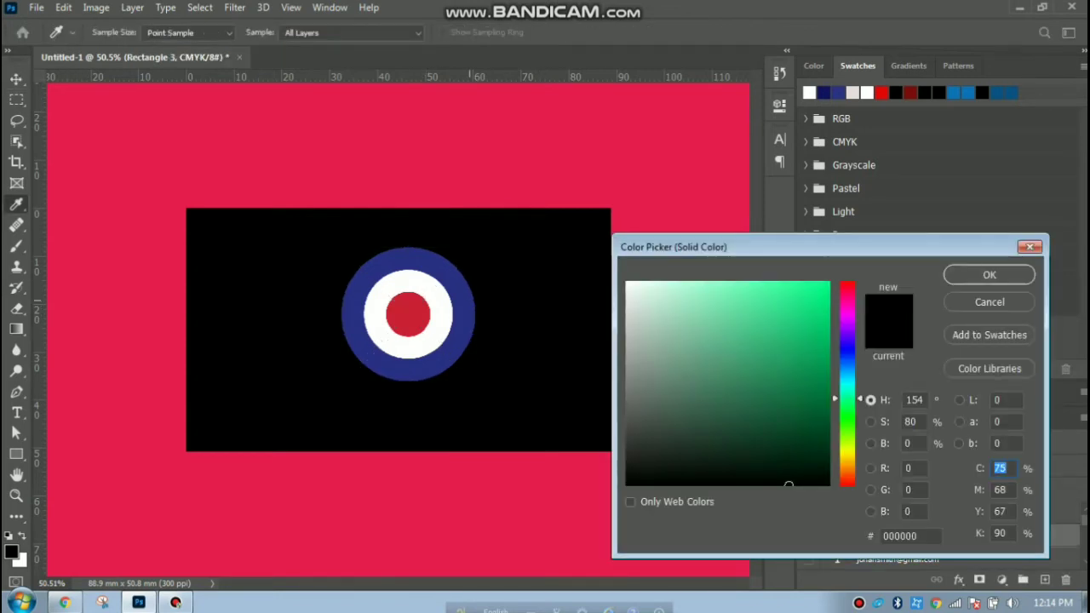
pyautogui.click(372, 352)
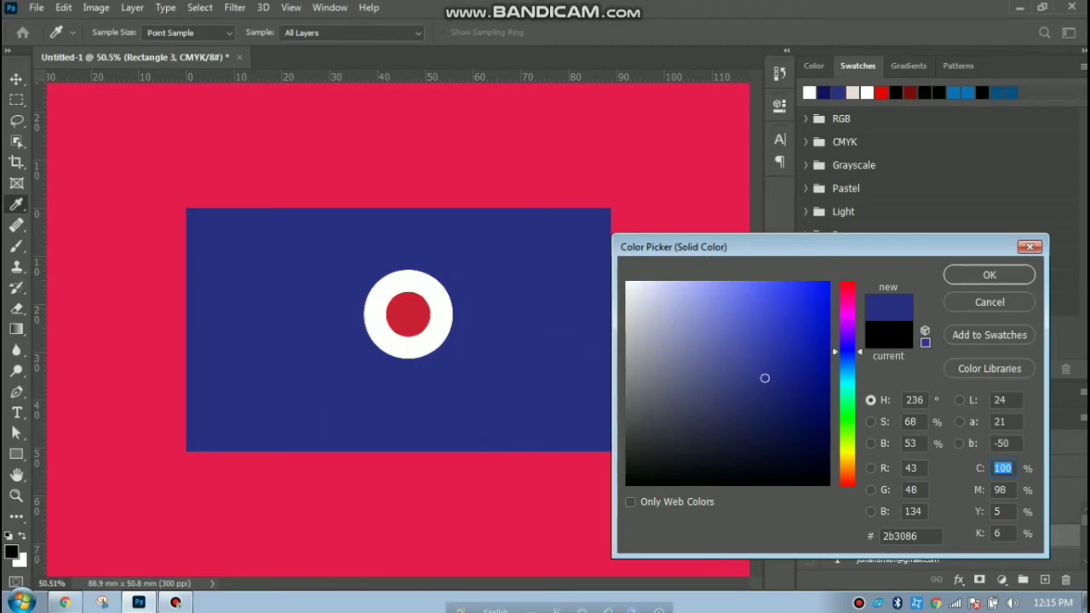
pyautogui.click(795, 391)
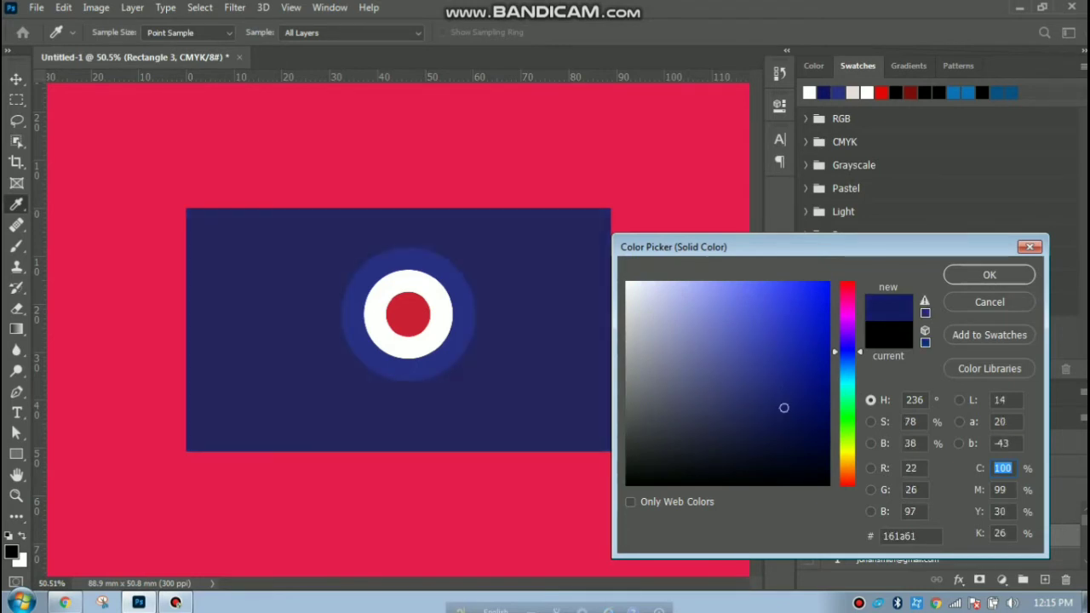
pyautogui.click(794, 377)
pyautogui.click(813, 391)
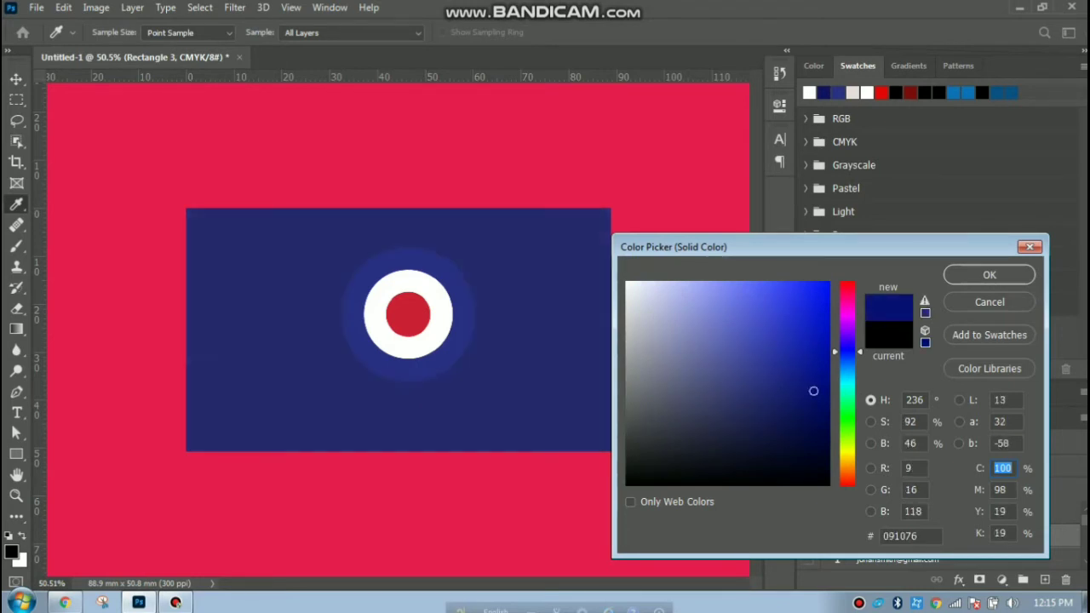
pyautogui.click(782, 399)
pyautogui.press('Return')
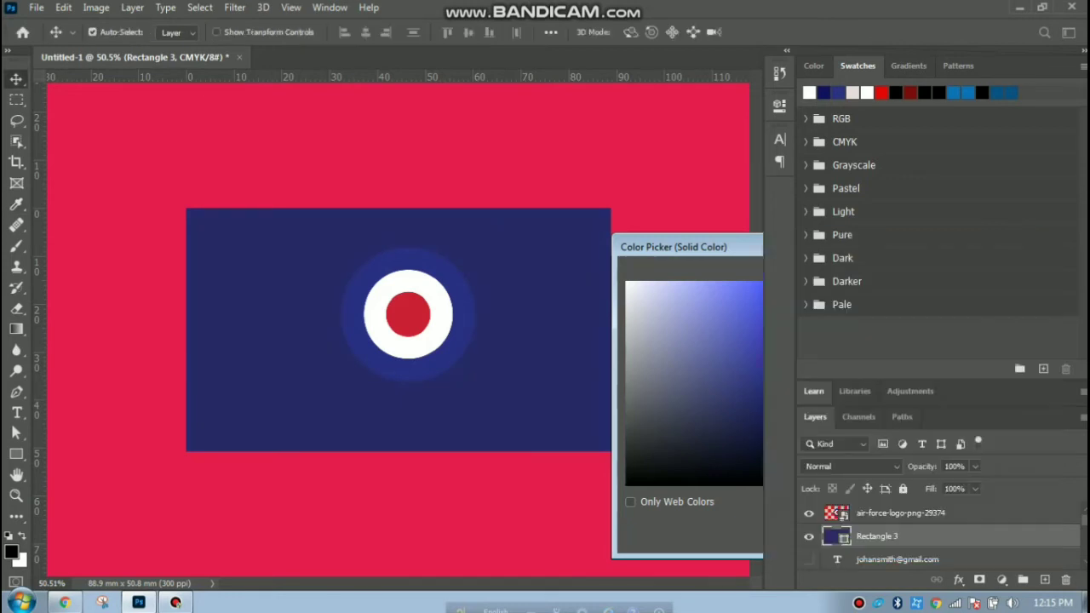
# Nudge the roundel slightly lower and left so it sits centred on the card.
pyautogui.click(672, 422)
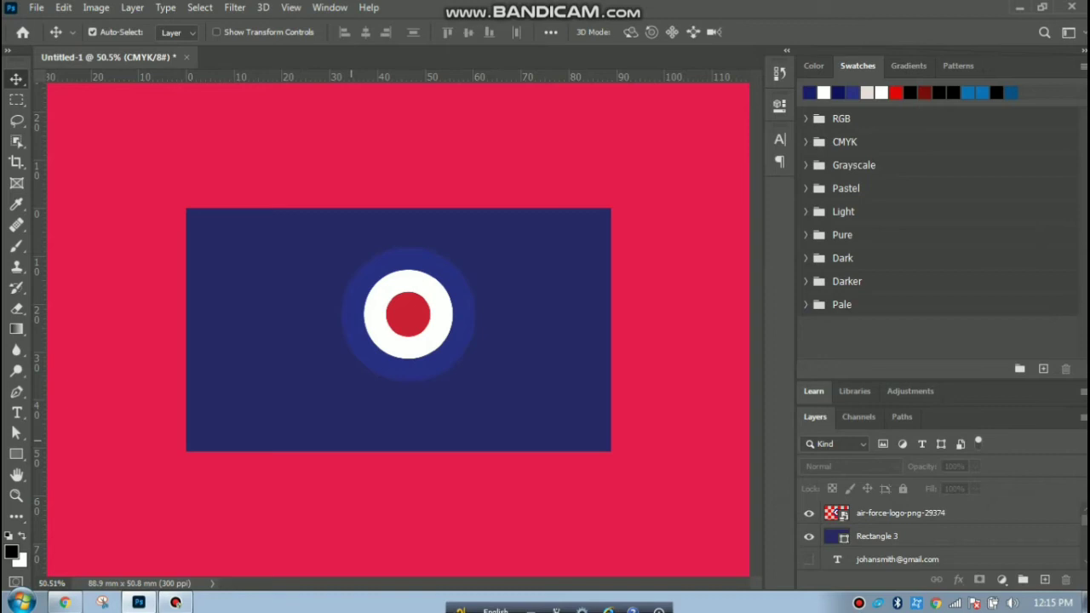
pyautogui.moveTo(416, 321)
pyautogui.mouseDown()
pyautogui.moveTo(405, 335)
pyautogui.moveTo(416, 337)
pyautogui.mouseUp()
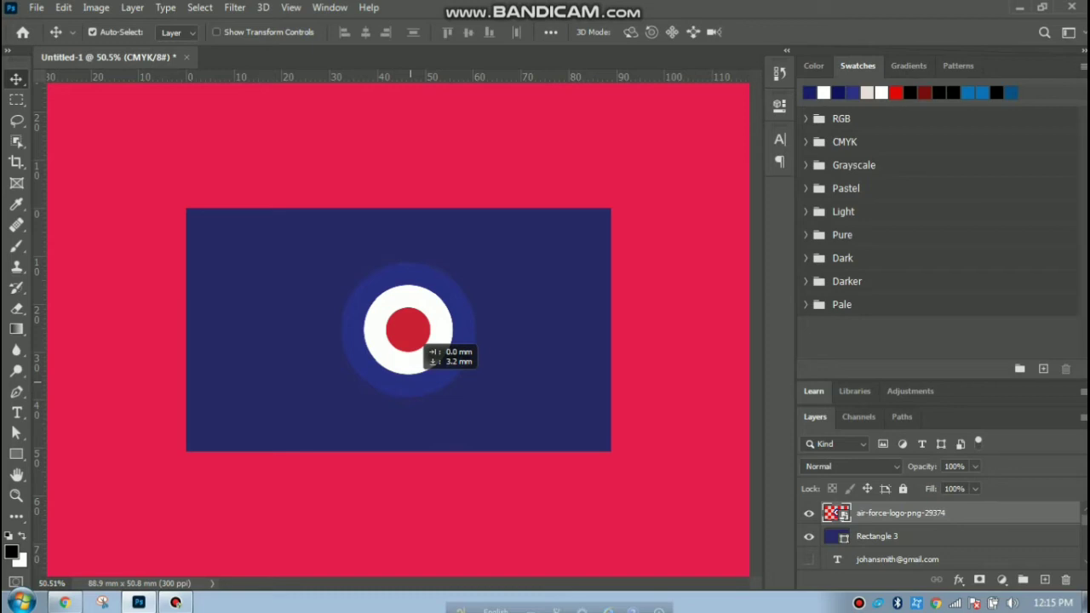
pyautogui.moveTo(416, 337); pyautogui.dragTo(408, 337)
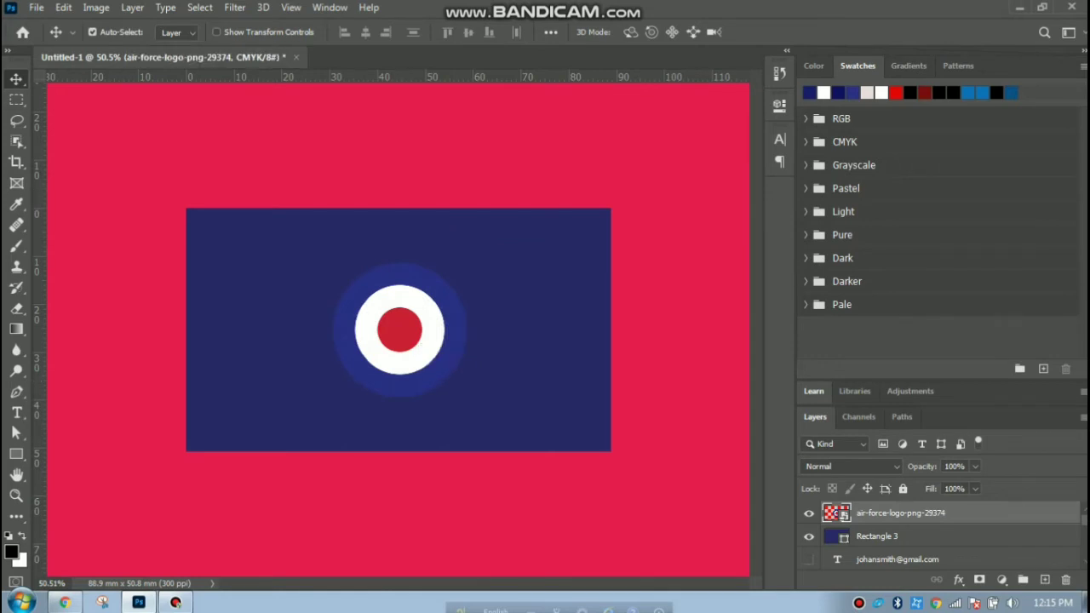
pyautogui.click(36, 7)
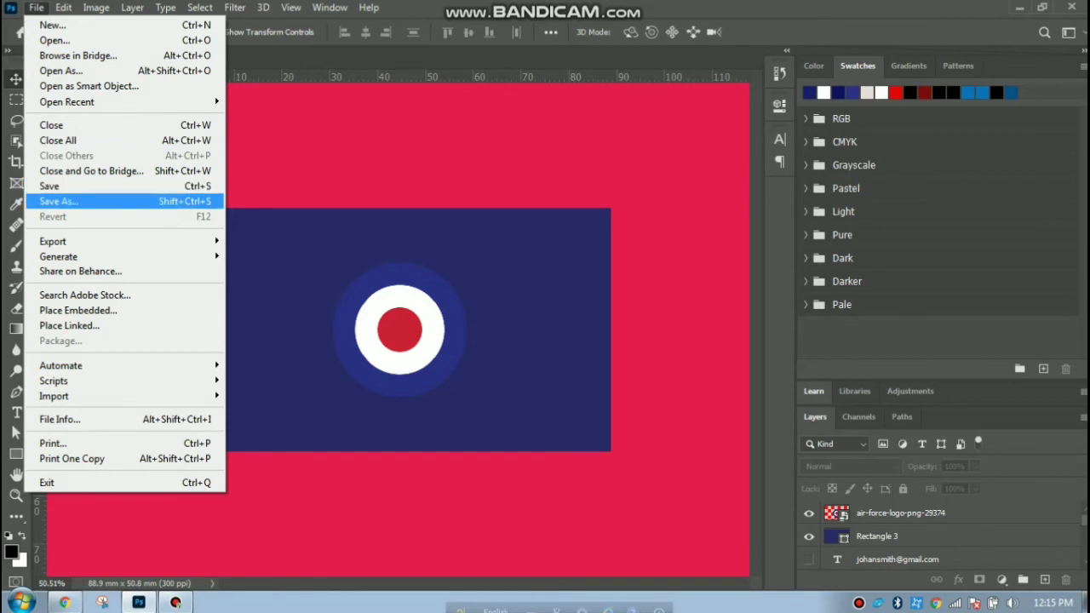
# Save a copy of the card as a JPEG named jgg, accepting the default JPEG options.
pyautogui.click(58, 201)
pyautogui.click(383, 390)
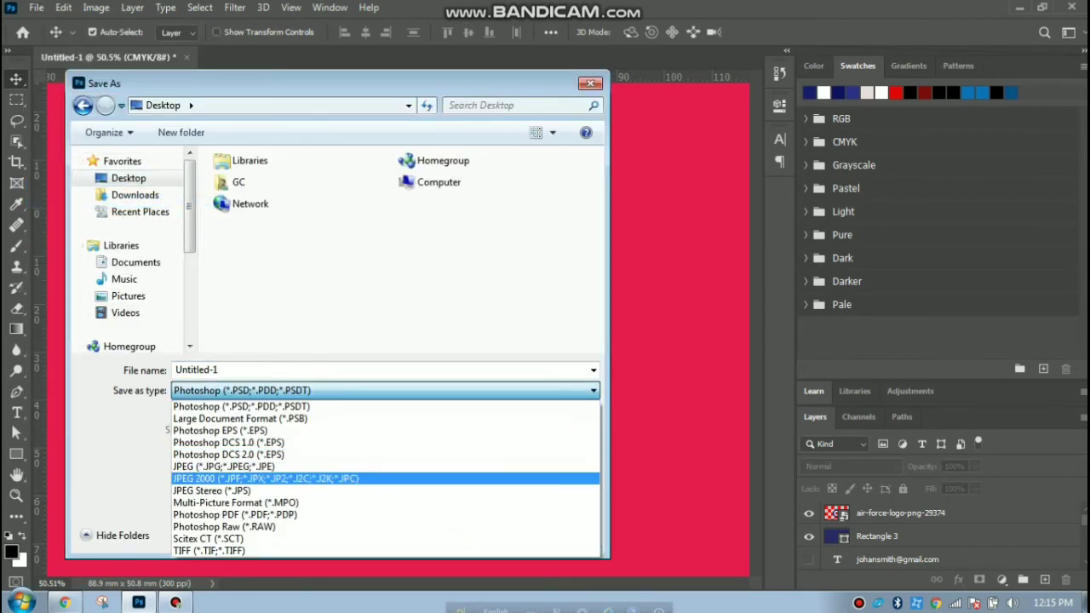
pyautogui.click(224, 467)
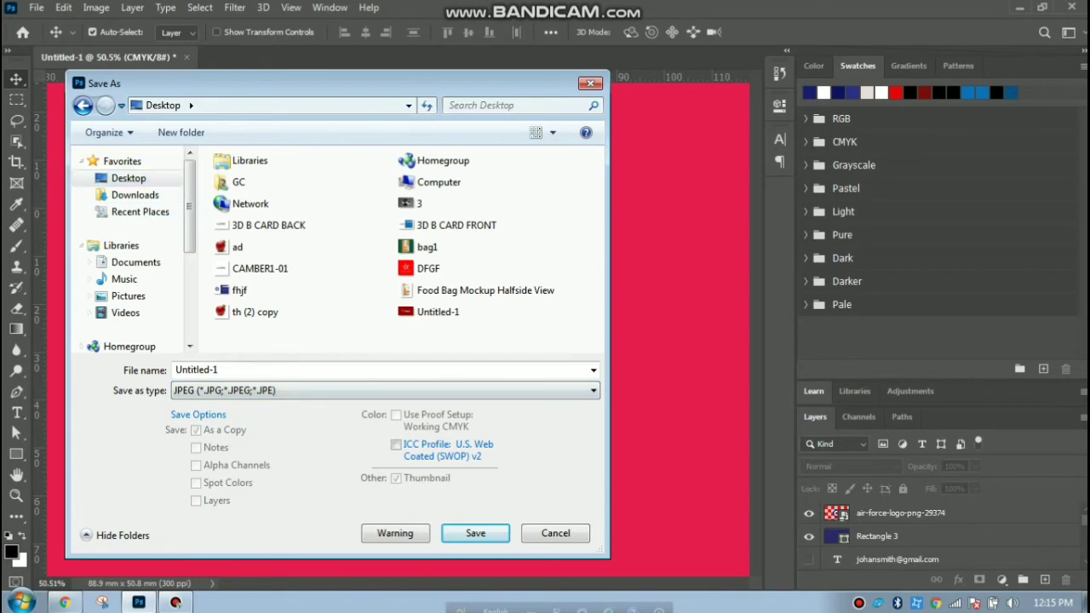
pyautogui.click(219, 369)
pyautogui.write('jgg')
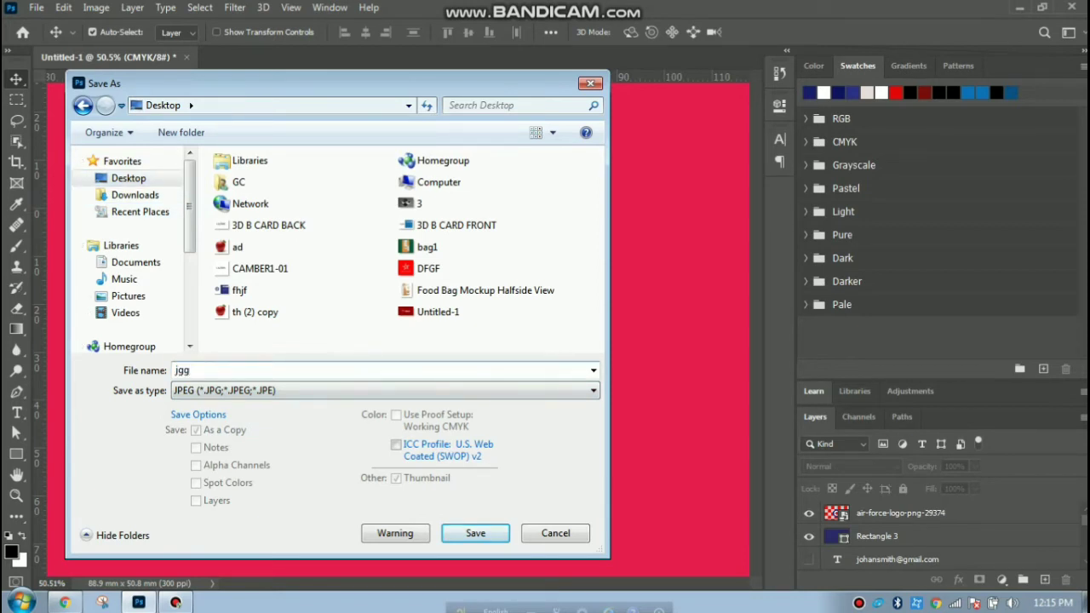
pyautogui.press('Return')
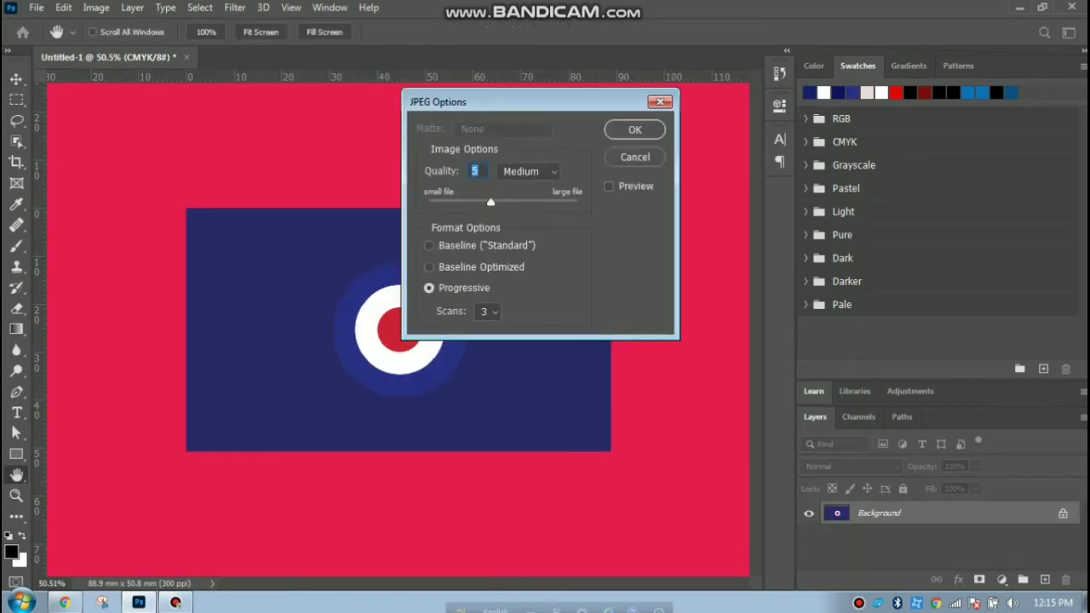
pyautogui.press('Return')
pyautogui.click(1019, 7)
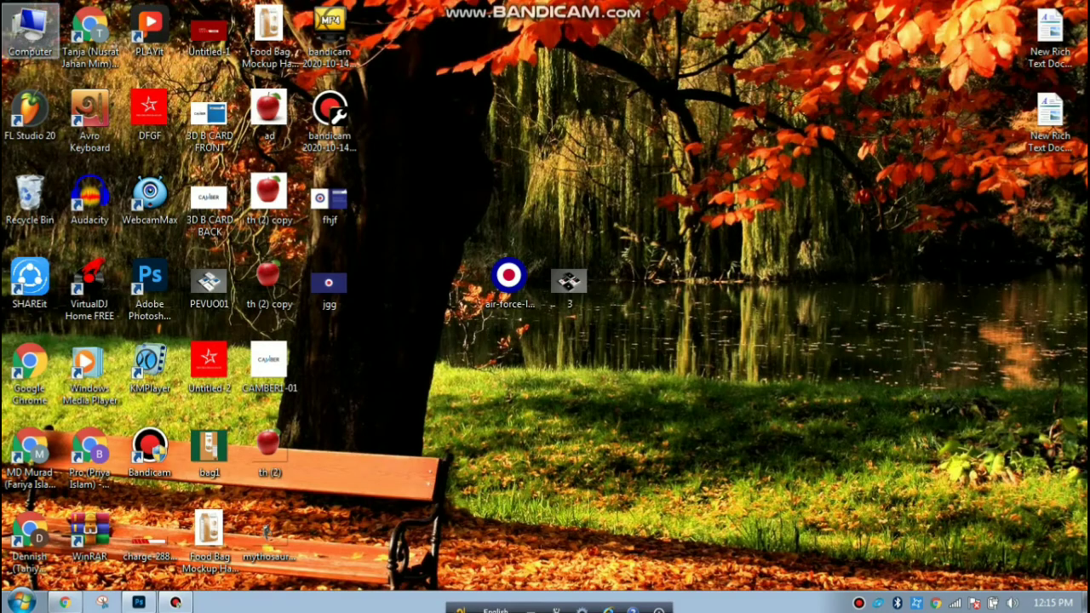
# Open PEVUO01 from Computer > New Volume (F:) > Mokup File.
pyautogui.doubleClick(29, 30)
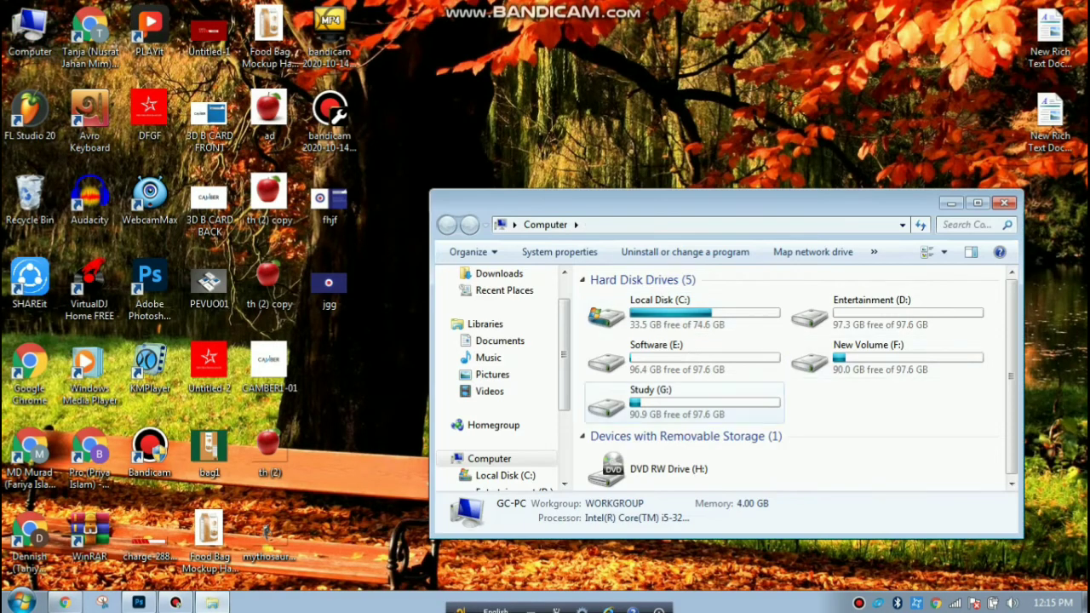
pyautogui.doubleClick(839, 353)
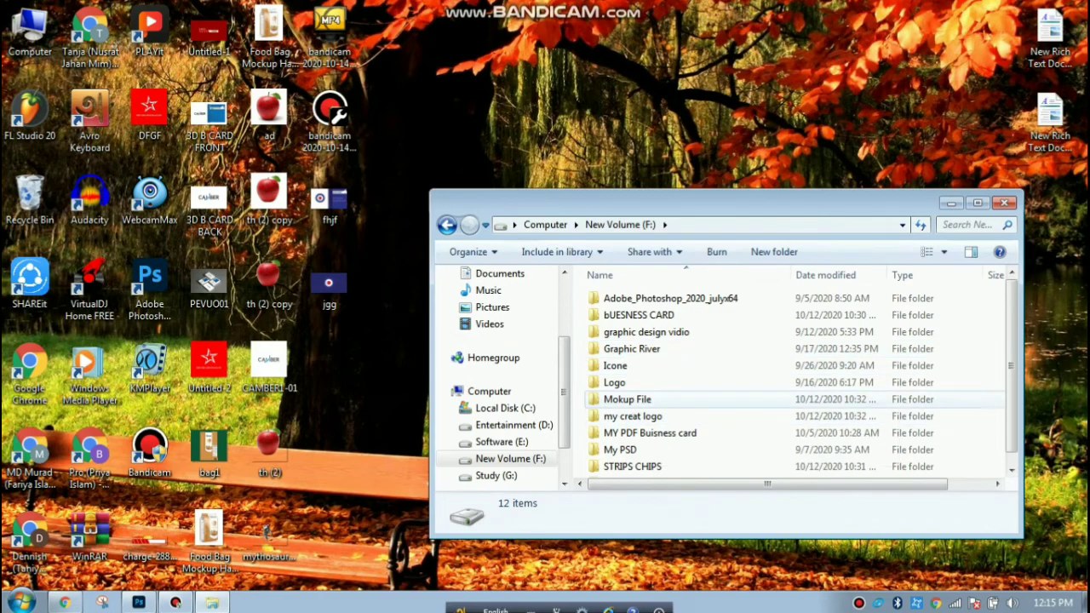
pyautogui.doubleClick(627, 398)
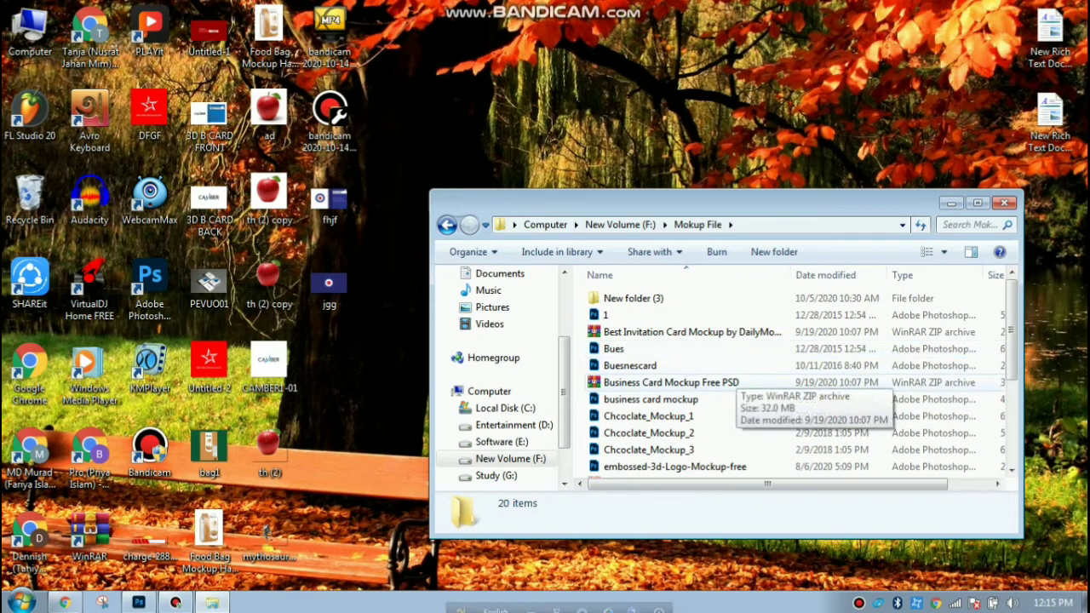
pyautogui.scroll(-3, 672, 426)
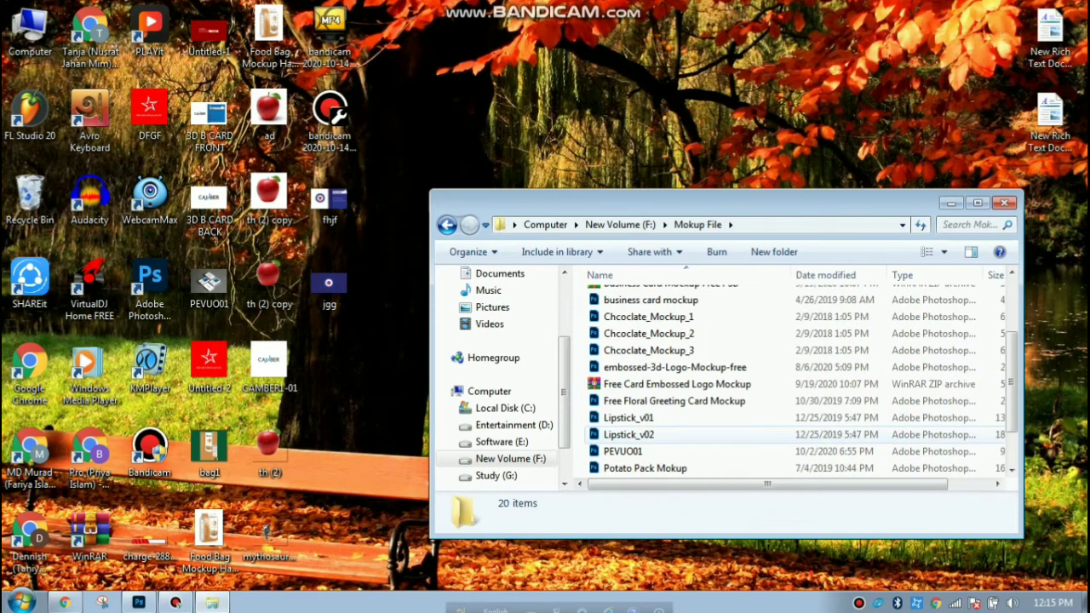
pyautogui.doubleClick(622, 400)
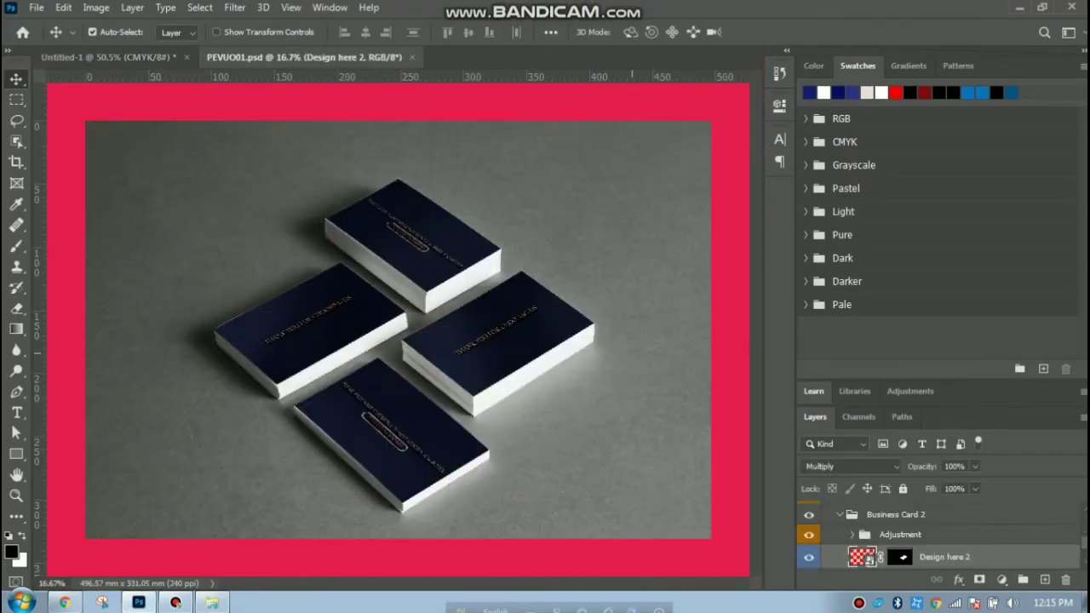
# Open the mockup's Design here 1 smart object, which loads as Design here 13.psb.
pyautogui.scroll(5, 936, 537)
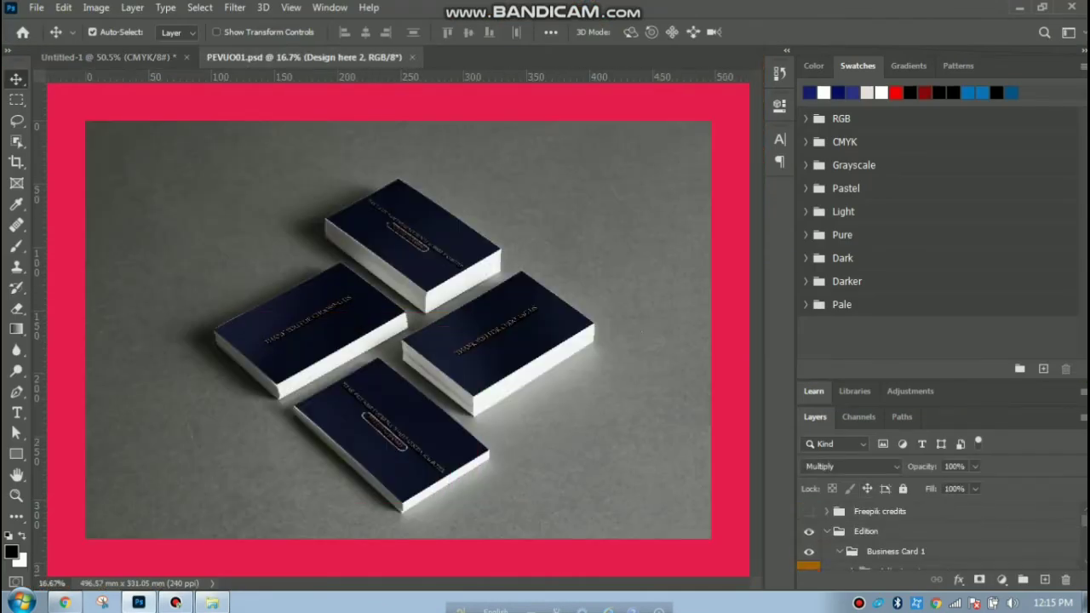
pyautogui.scroll(1, 937, 533)
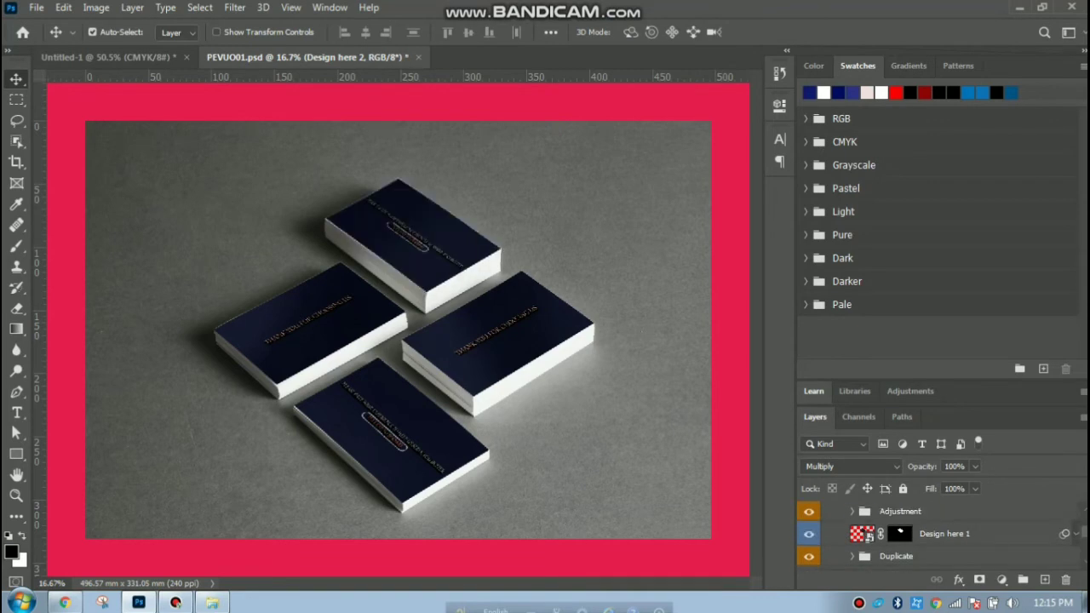
pyautogui.doubleClick(861, 534)
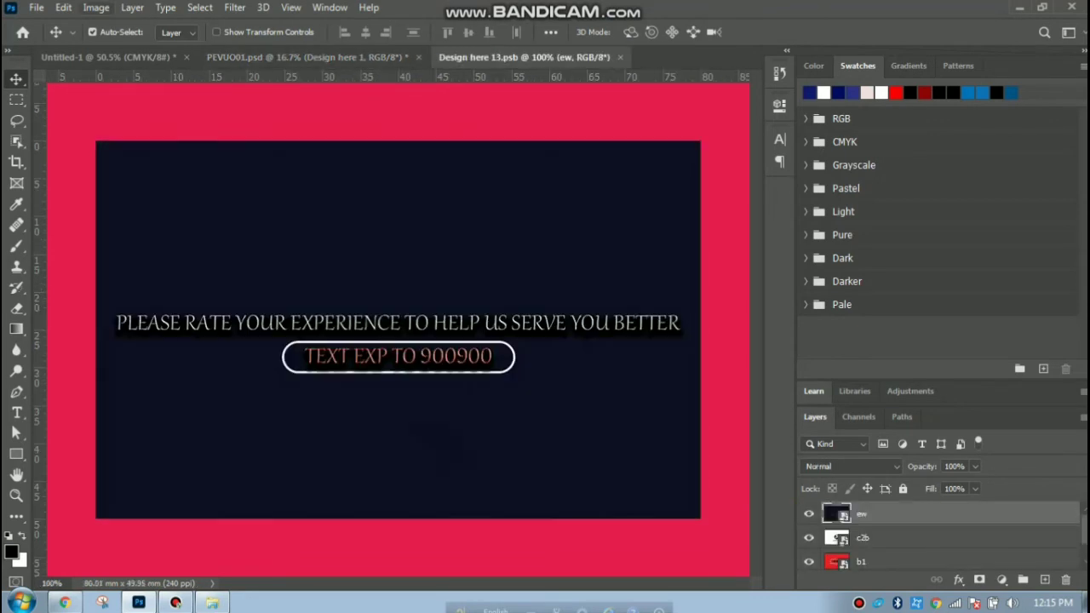
pyautogui.click(37, 7)
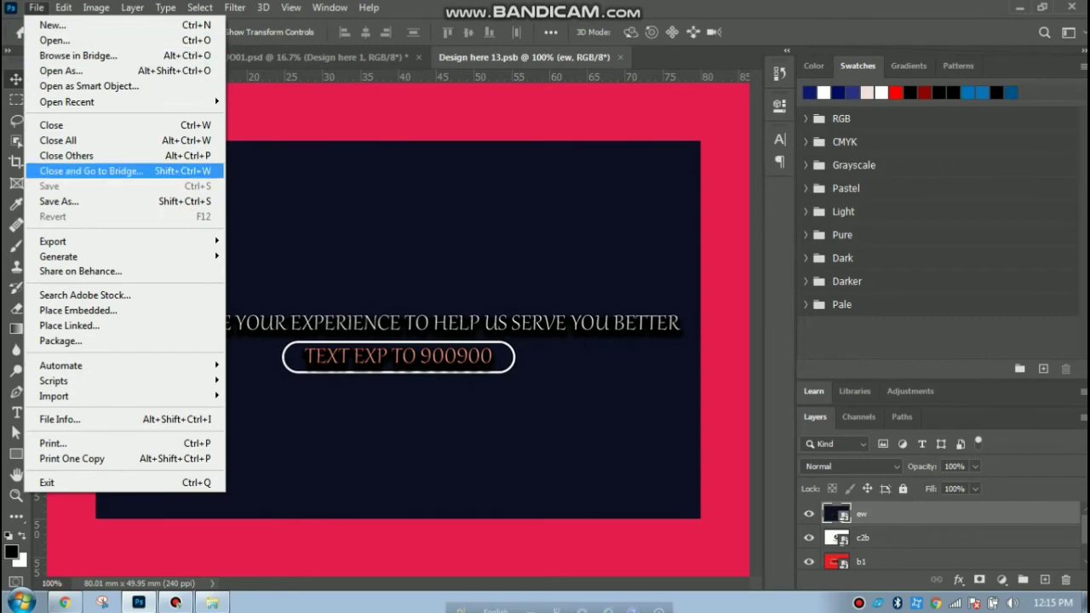
# Place the jgg image embedded into Design here 13 and stretch it to about 98.33% to cover the card.
pyautogui.click(76, 310)
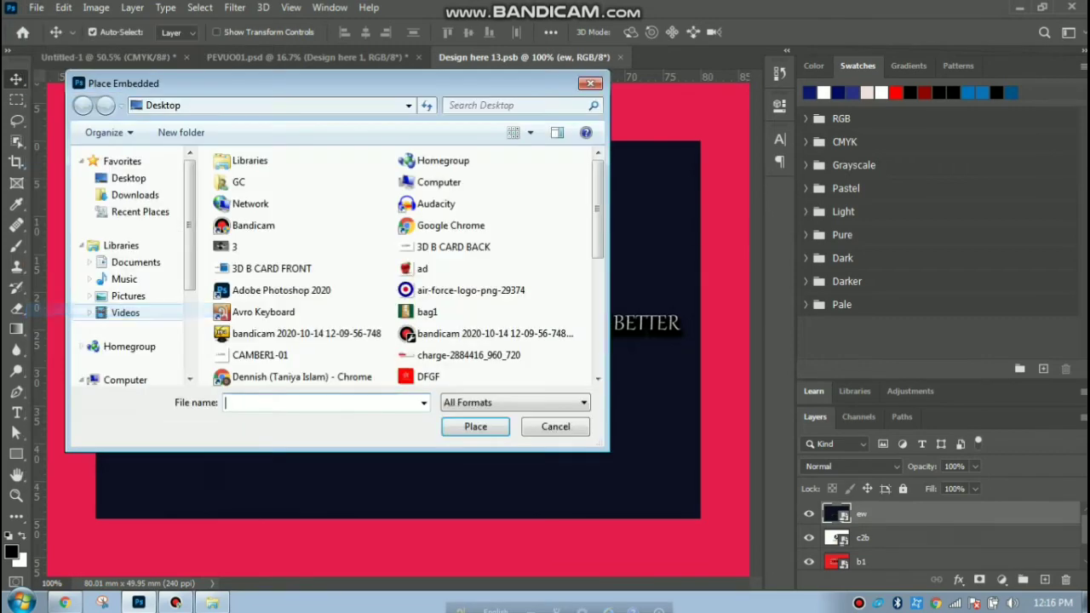
pyautogui.scroll(-1, 434, 213)
pyautogui.scroll(-1, 430, 209)
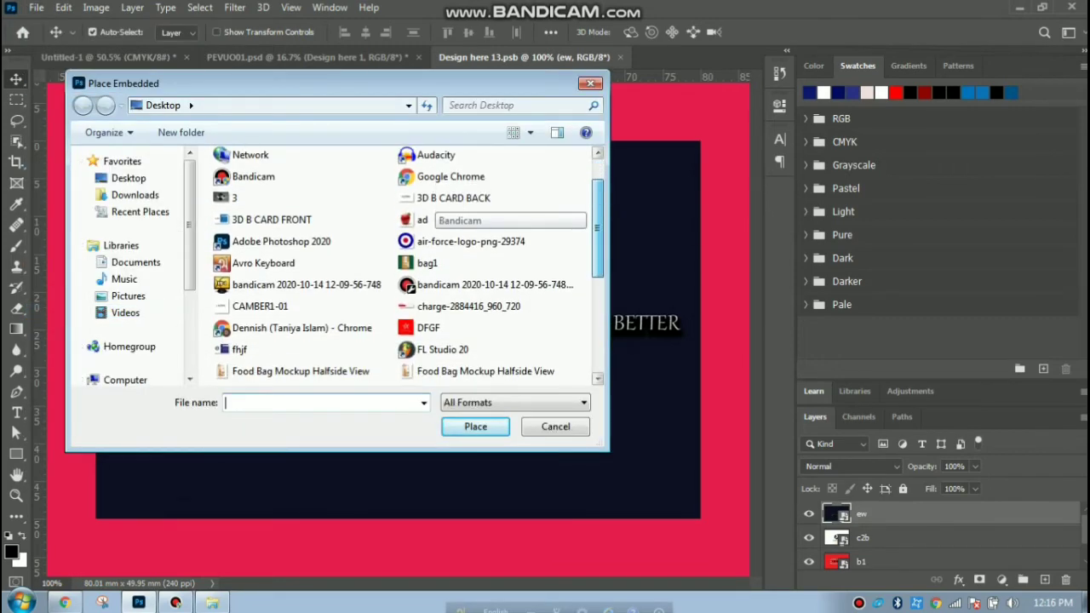
pyautogui.scroll(2, 430, 208)
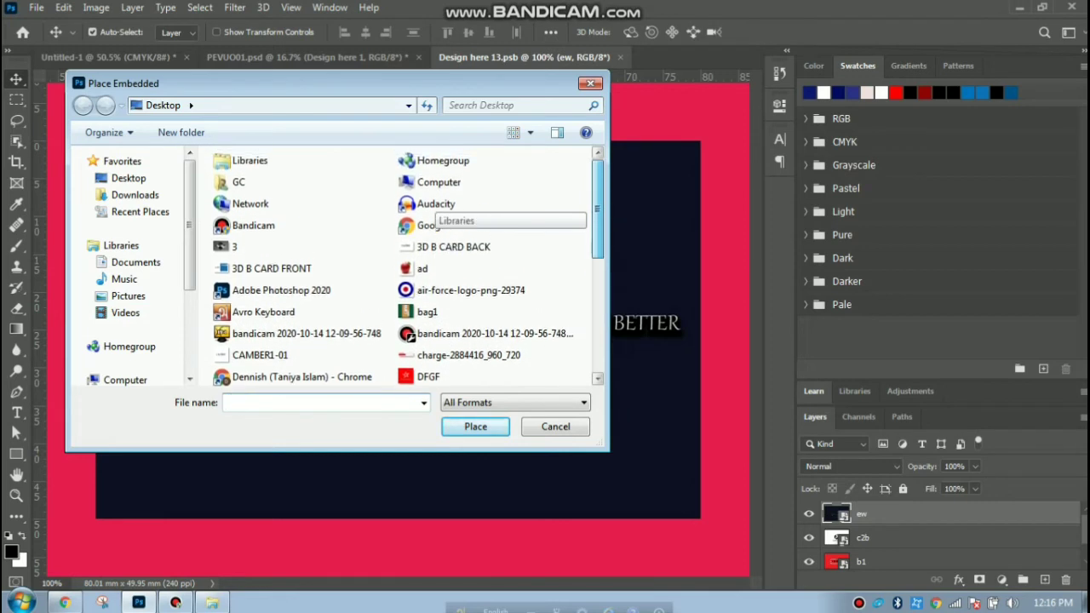
pyautogui.scroll(-3, 430, 213)
pyautogui.scroll(-1, 429, 211)
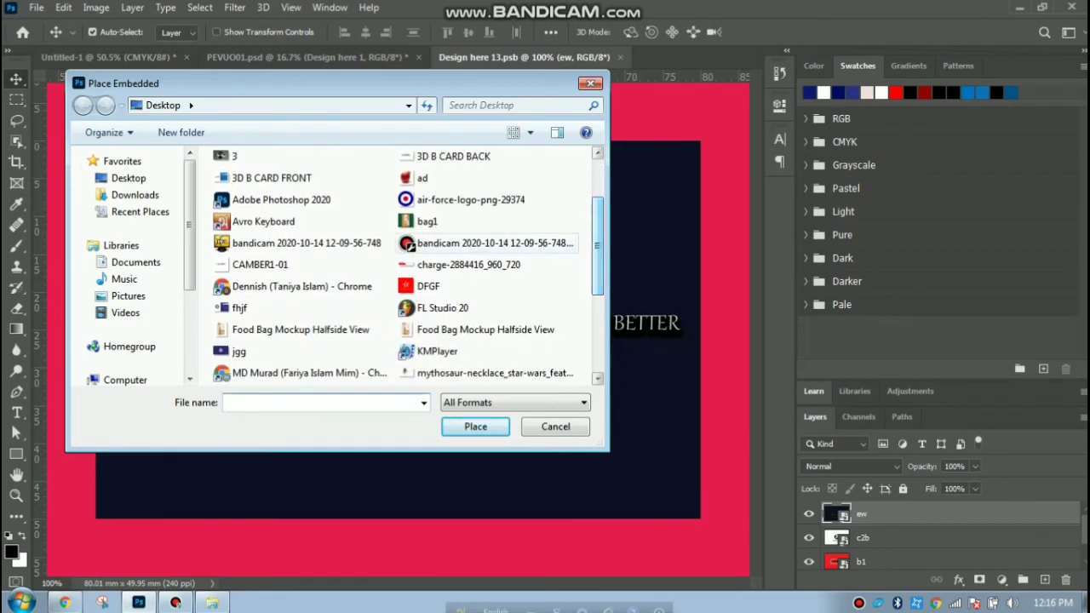
pyautogui.click(255, 352)
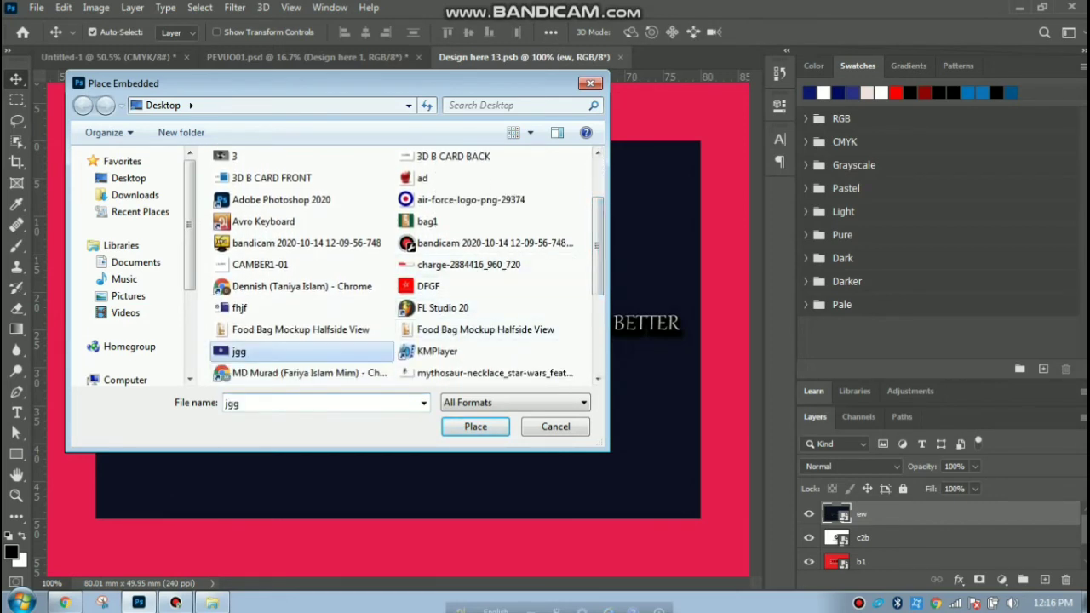
pyautogui.click(475, 427)
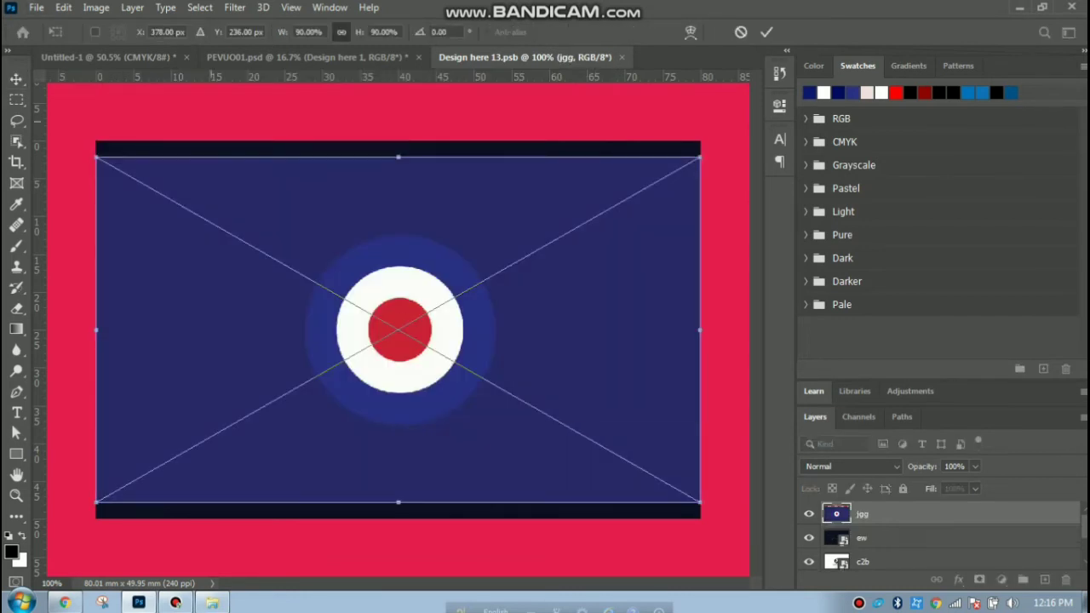
pyautogui.moveTo(399, 156); pyautogui.dragTo(398, 141)
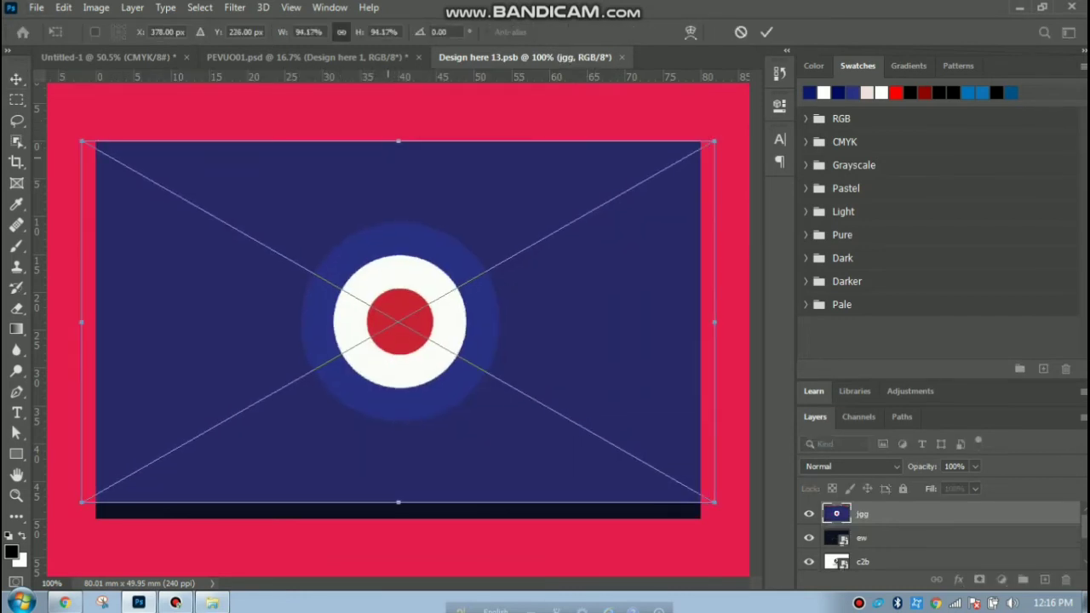
pyautogui.moveTo(399, 503); pyautogui.dragTo(398, 517)
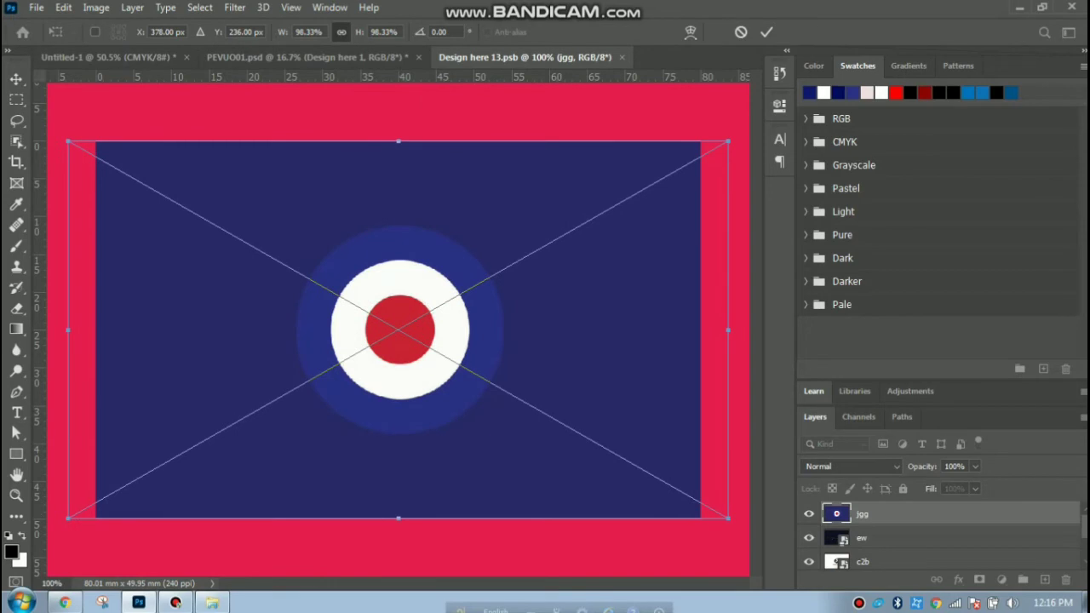
pyautogui.click(37, 7)
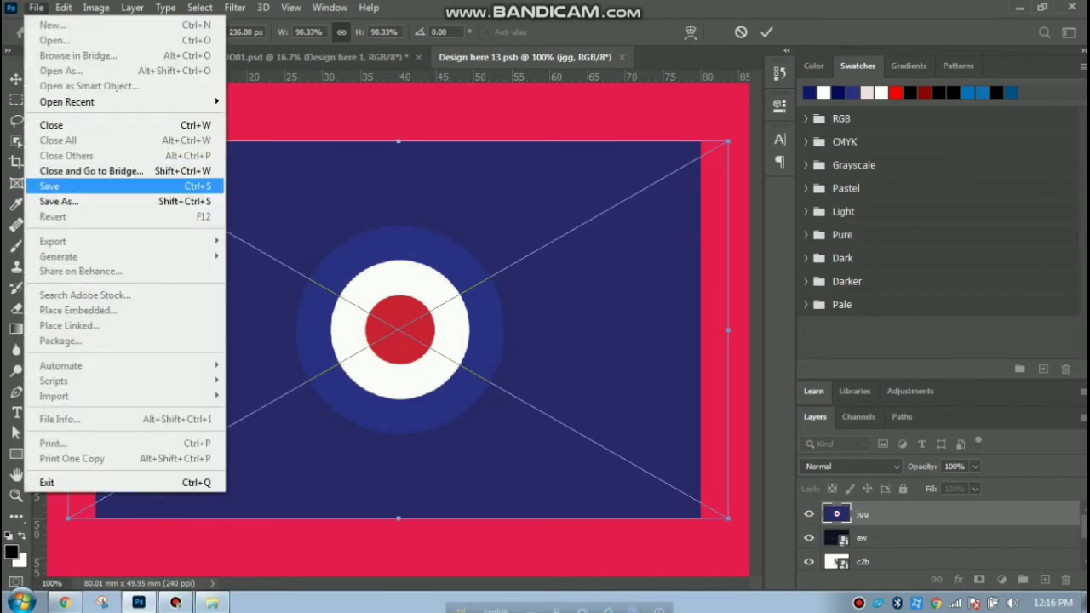
# Save and place the roundel card back, then view it in the PEVUO01 mockup.
pyautogui.click(49, 185)
pyautogui.press('Return')
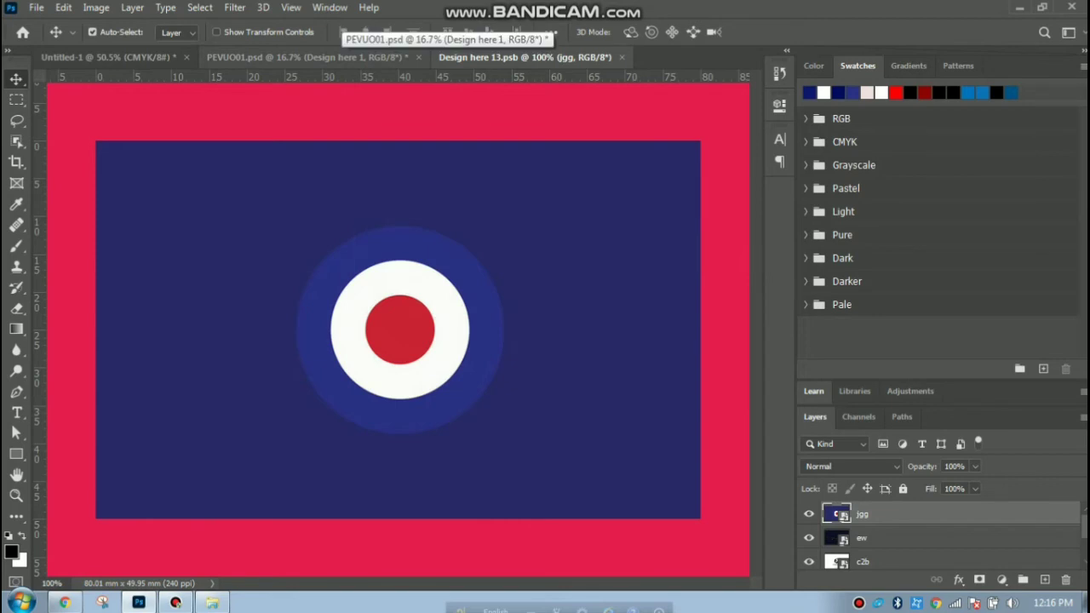
pyautogui.click(341, 56)
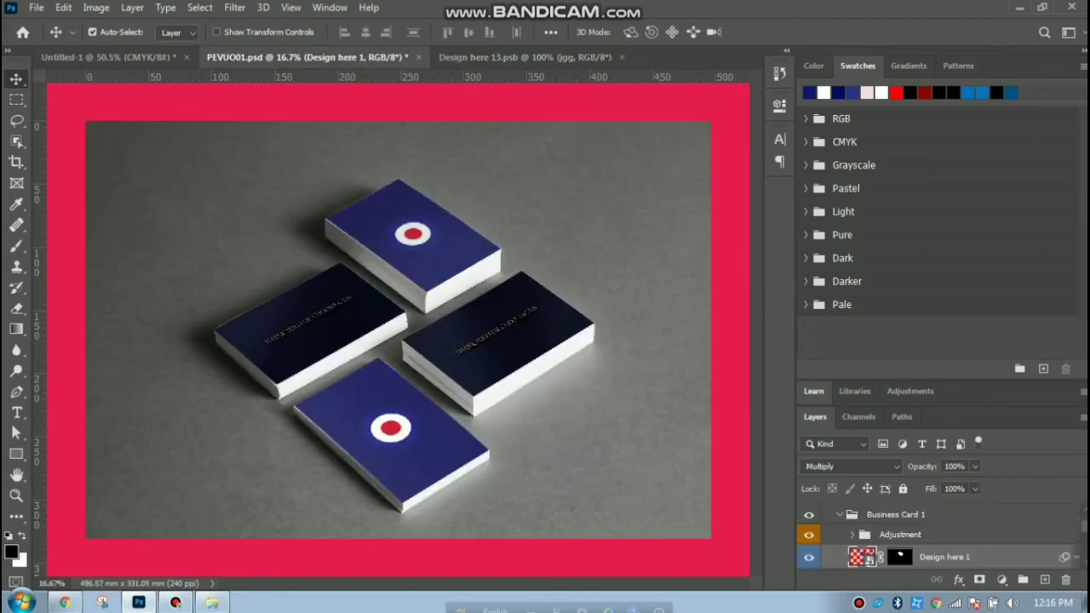
pyautogui.scroll(-3, 936, 536)
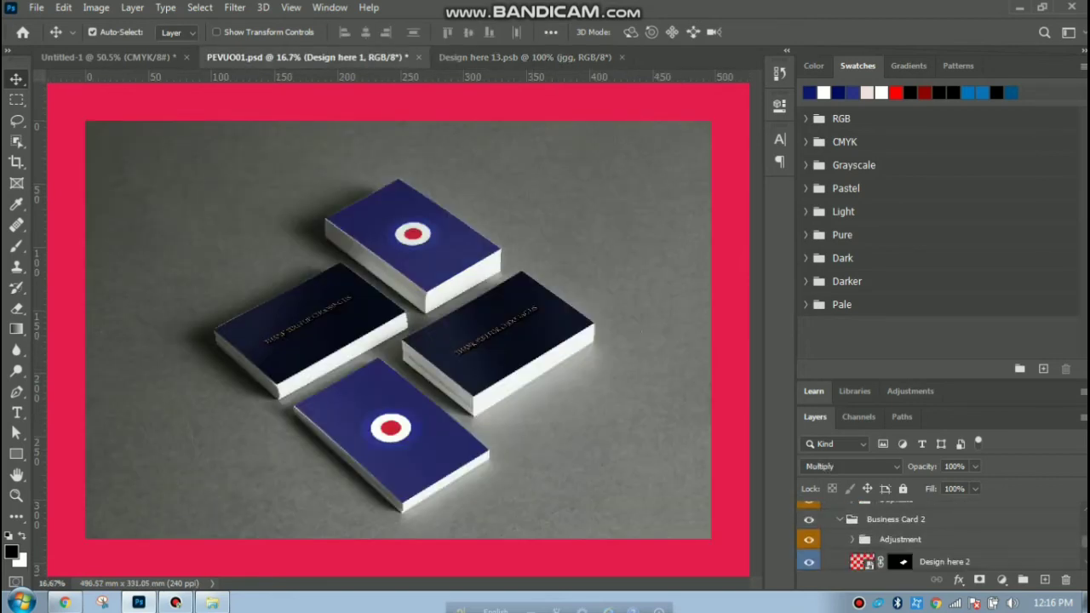
# Open the Design here 2 smart object contents showing the thank-you placeholder.
pyautogui.click(809, 561)
pyautogui.click(808, 561)
pyautogui.click(944, 561)
pyautogui.doubleClick(861, 558)
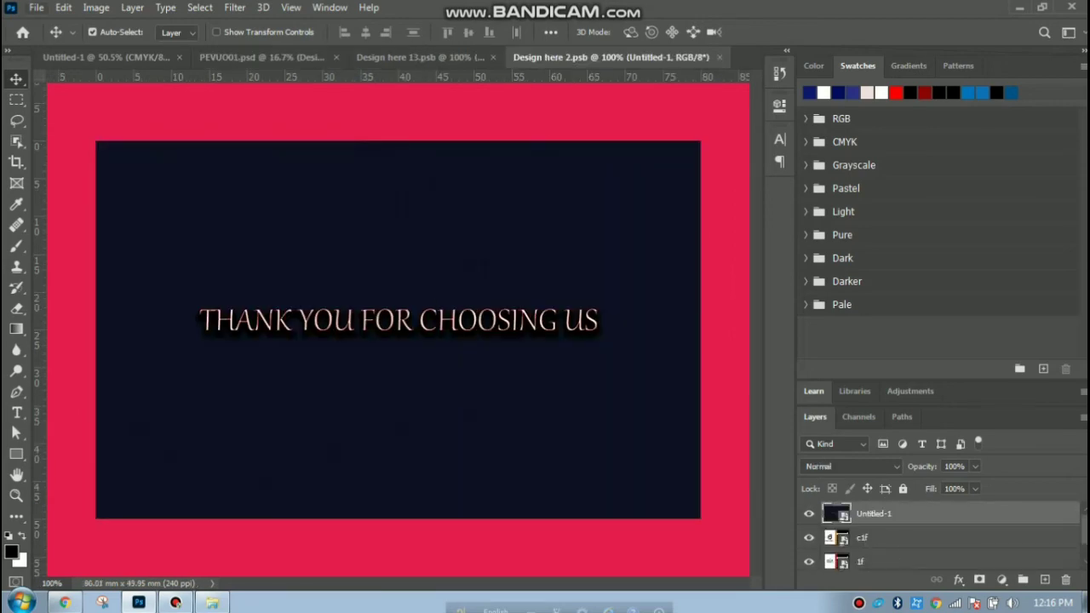
pyautogui.click(35, 7)
pyautogui.moveTo(63, 8)
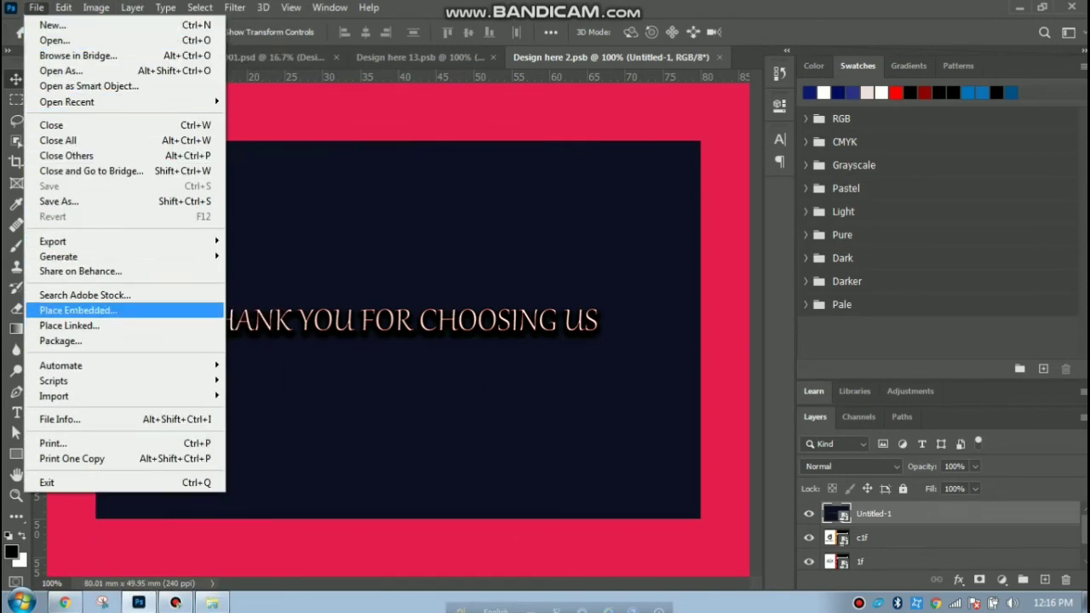
# Place the fhjf card front embedded, stretch it to 98.33% and shift it slightly left.
pyautogui.click(76, 310)
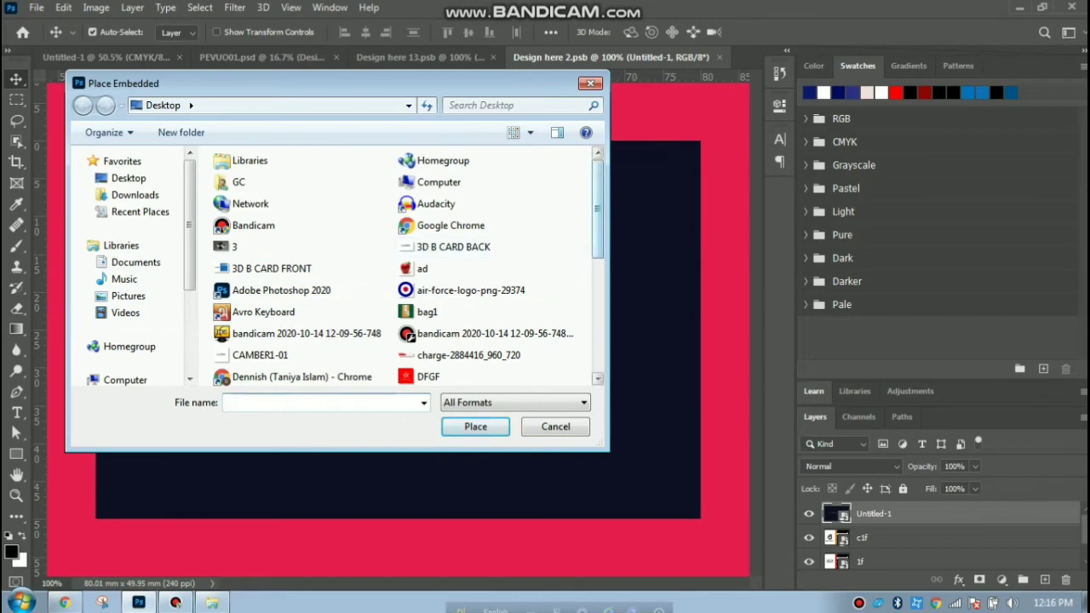
pyautogui.scroll(-3, 302, 305)
pyautogui.click(272, 285)
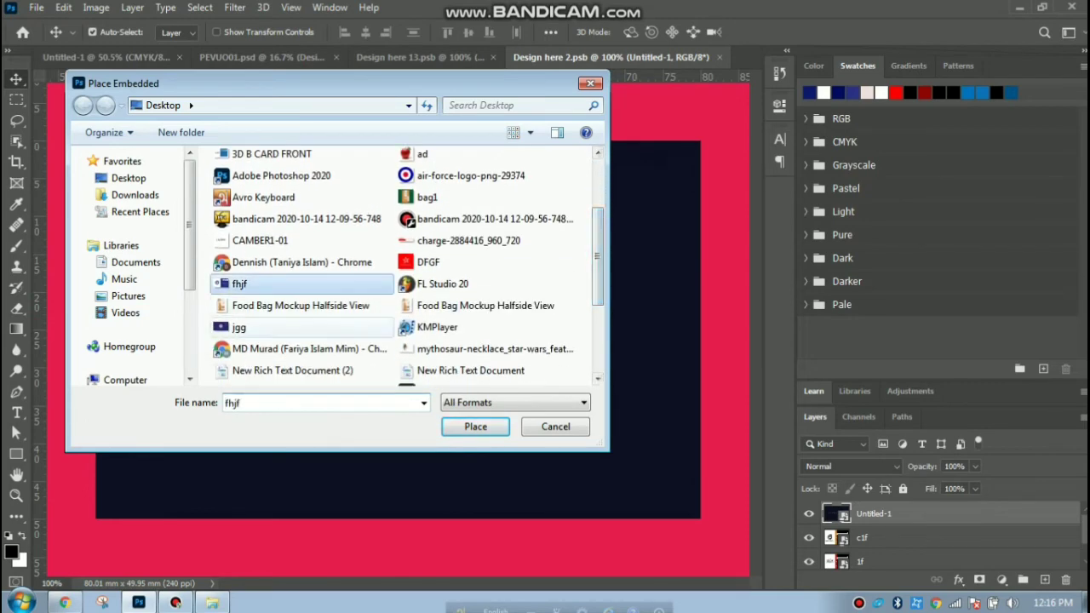
pyautogui.click(475, 426)
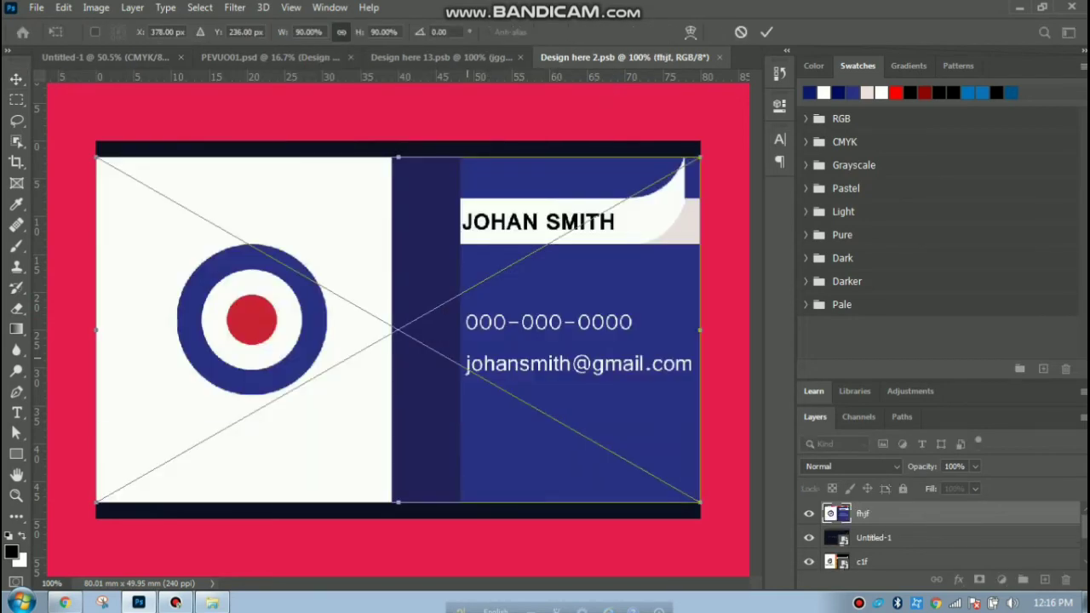
pyautogui.moveTo(397, 157); pyautogui.dragTo(397, 142)
pyautogui.moveTo(397, 502); pyautogui.dragTo(397, 517)
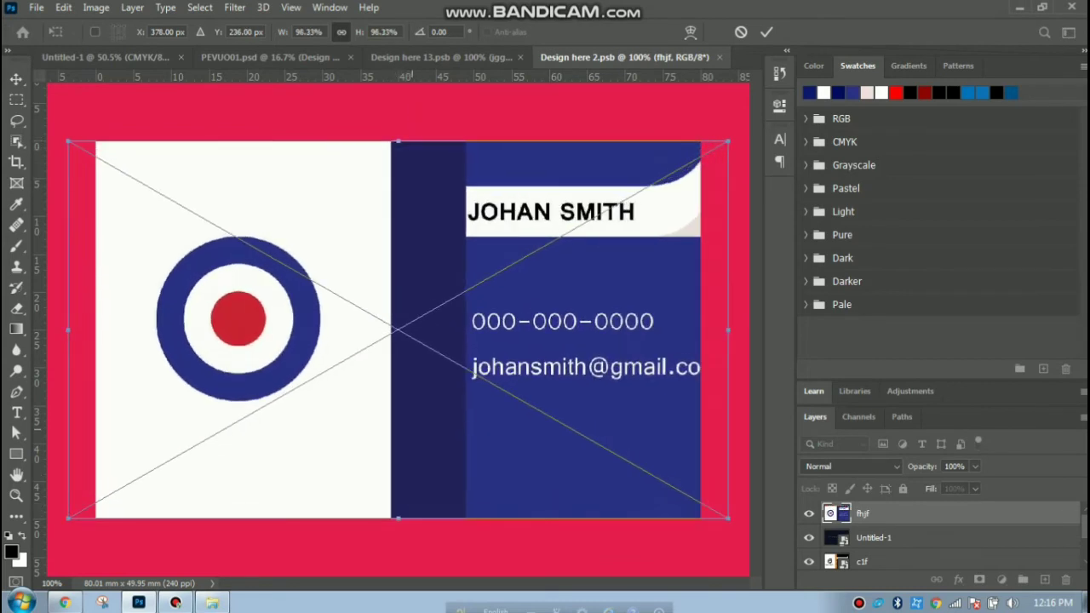
pyautogui.moveTo(424, 387); pyautogui.dragTo(395, 388)
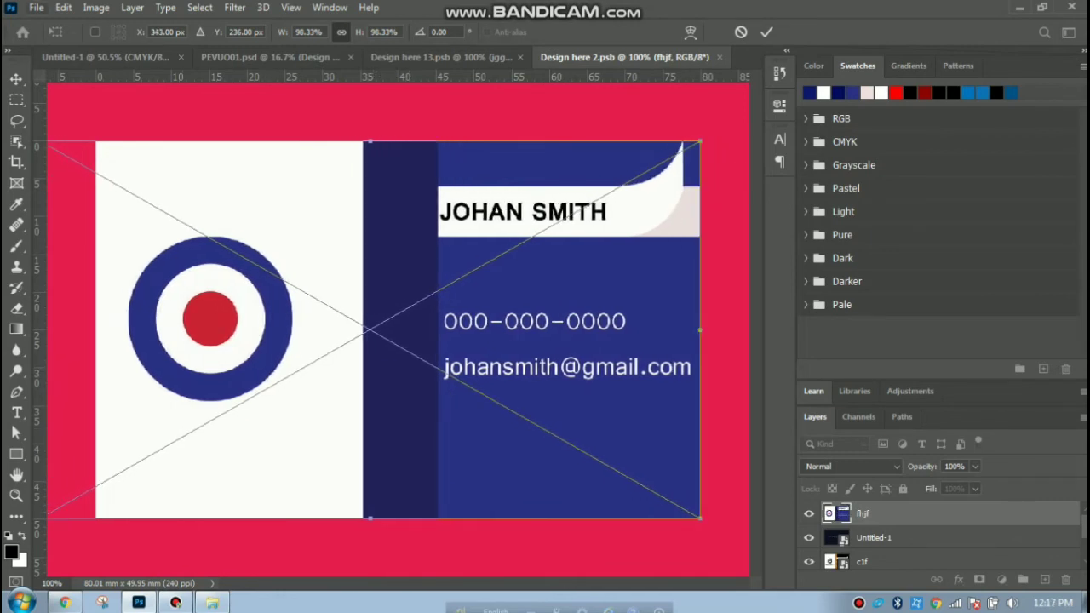
# Save and place the Design here 2 contents, then return to the PEVUO01 mockup.
pyautogui.click(37, 8)
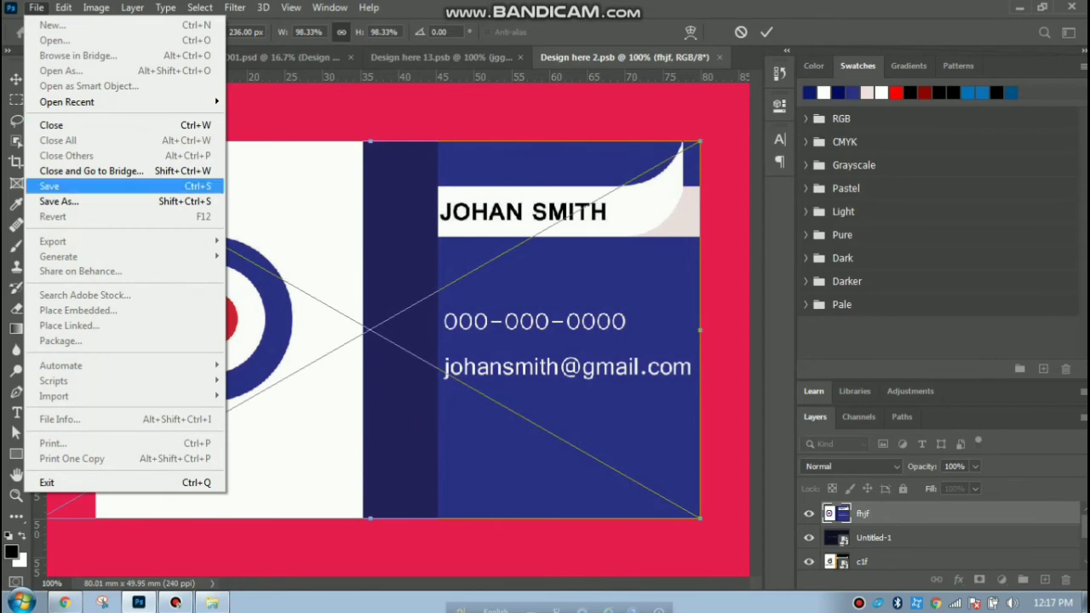
pyautogui.click(50, 186)
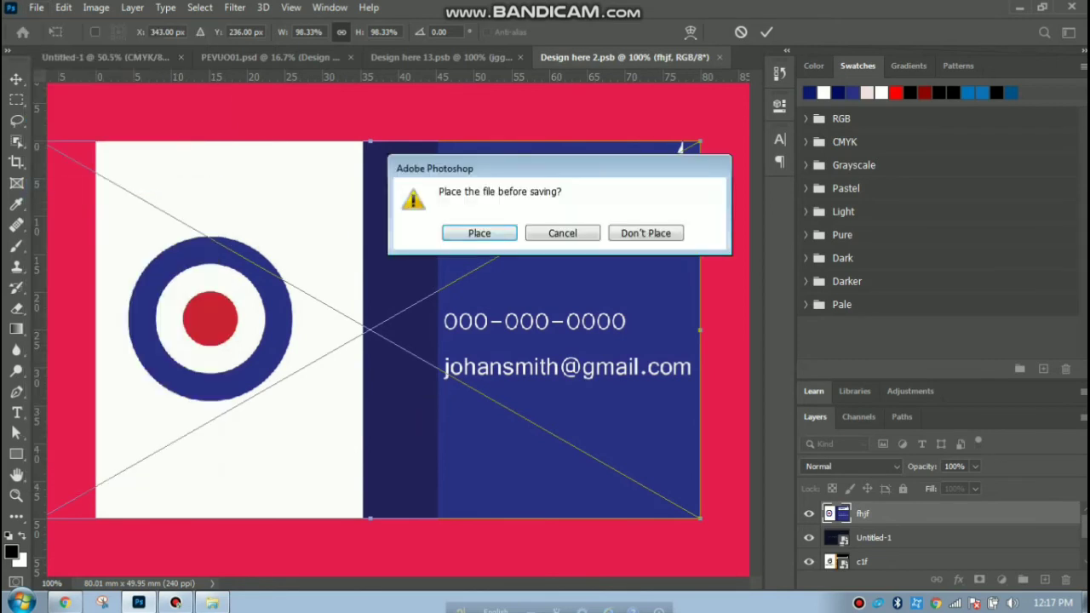
pyautogui.click(481, 233)
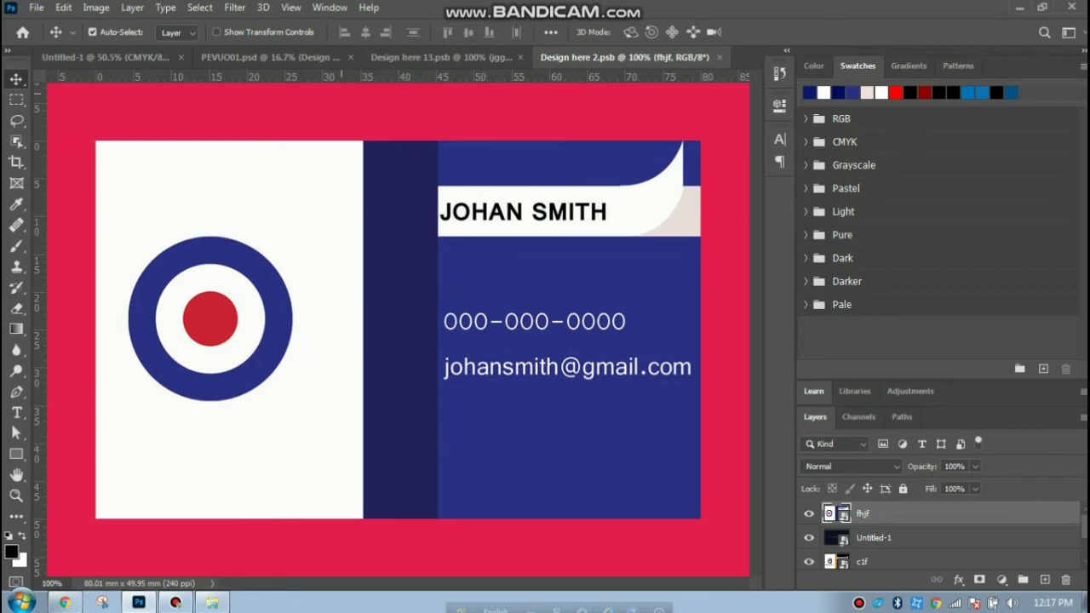
pyautogui.click(293, 57)
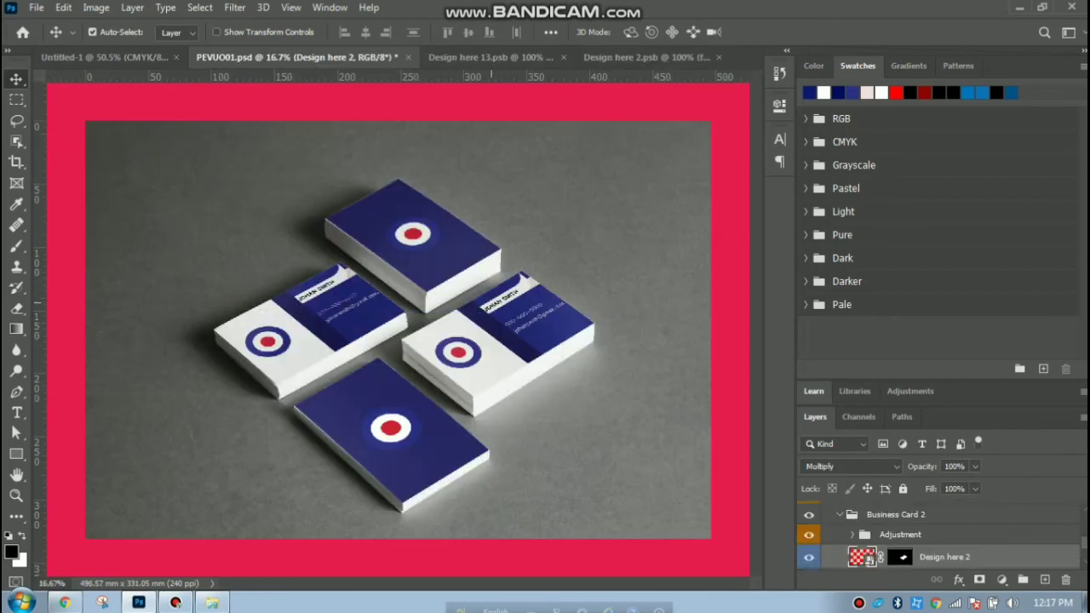
# Start saving the mockup as a new file on the Desktop in PNG format.
pyautogui.click(36, 7)
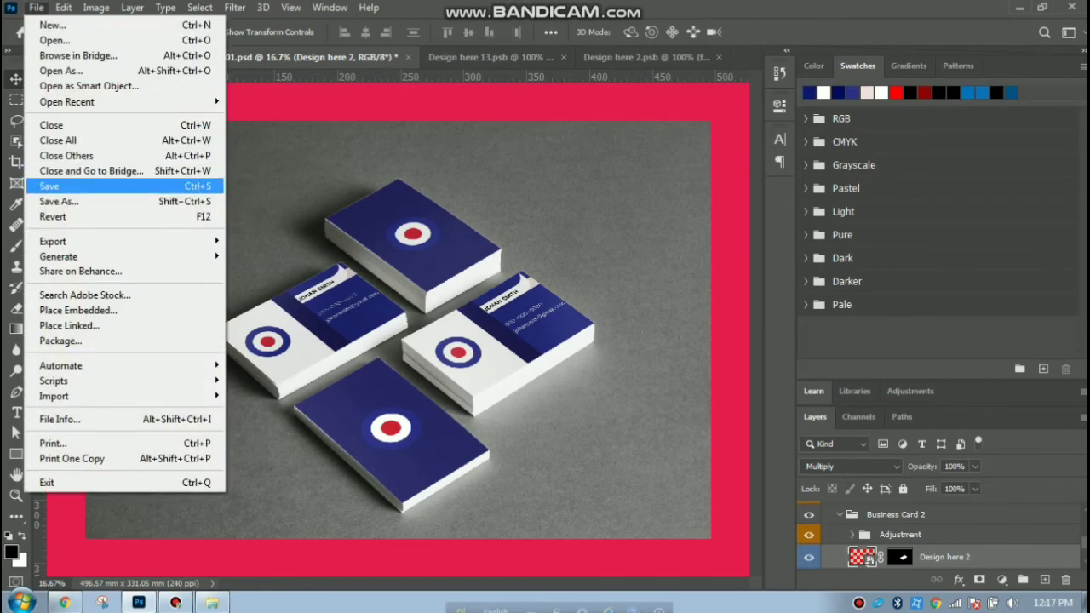
pyautogui.click(59, 201)
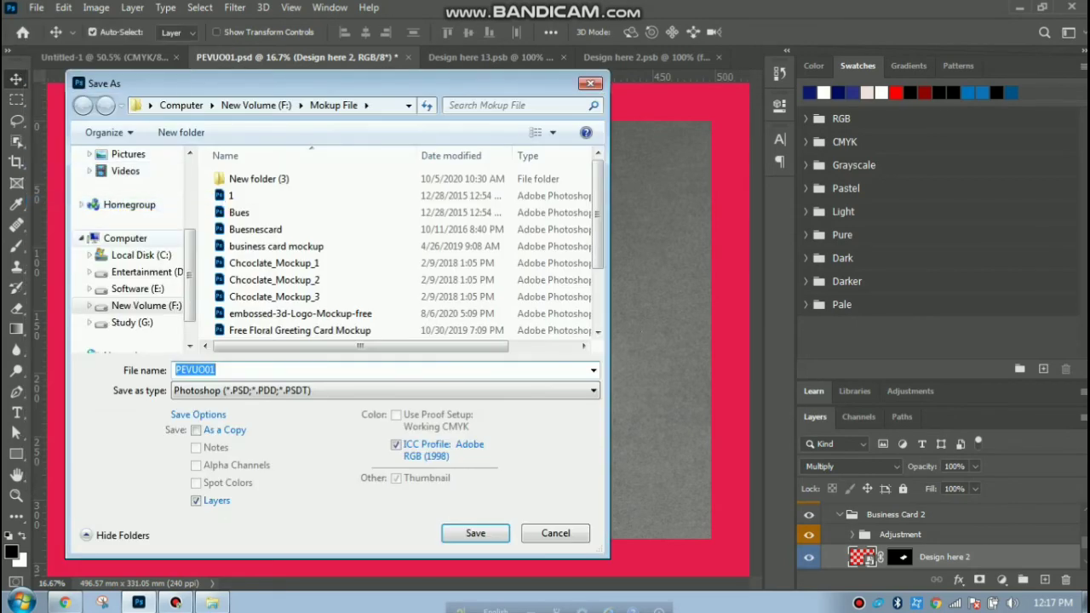
pyautogui.moveTo(189, 257); pyautogui.dragTo(190, 186)
pyautogui.click(129, 177)
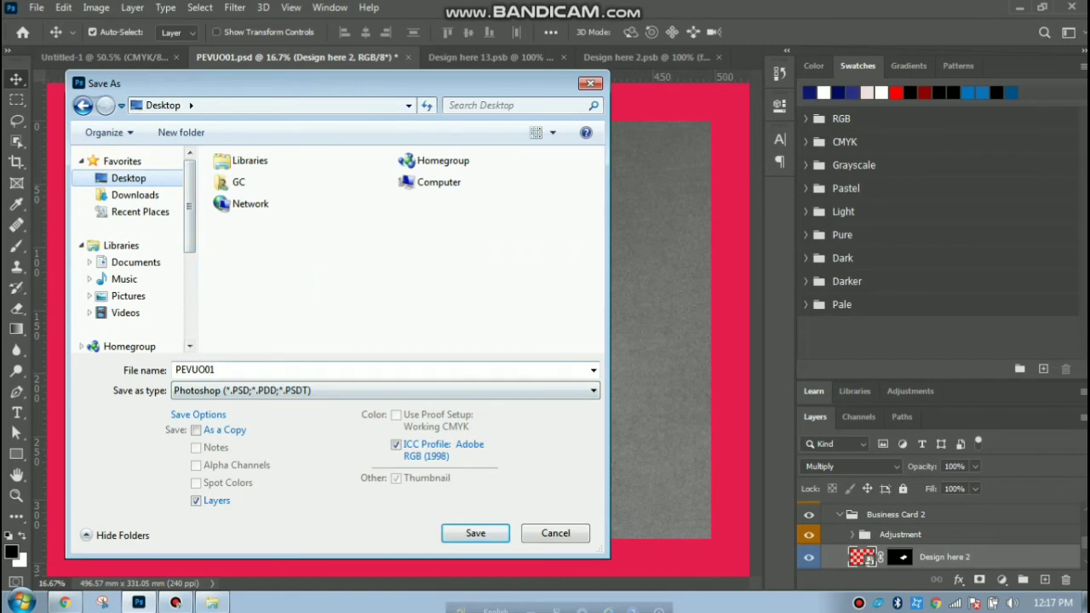
pyautogui.click(383, 389)
pyautogui.click(255, 327)
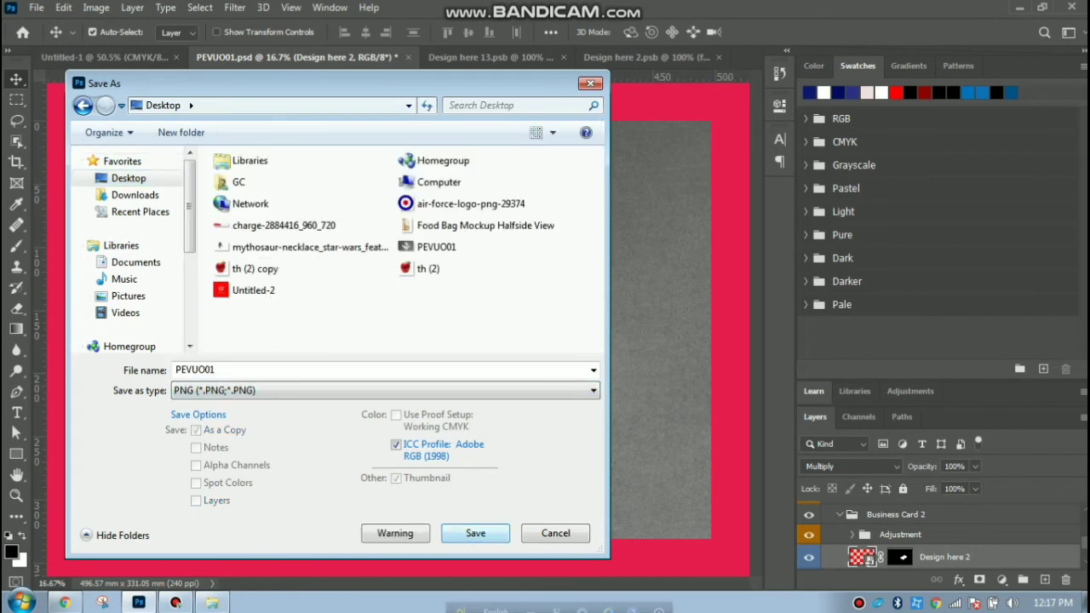
# Name it PEVUO01fv instead of replacing PEVUO01.png, and accept the PNG options.
pyautogui.click(475, 533)
pyautogui.click(644, 303)
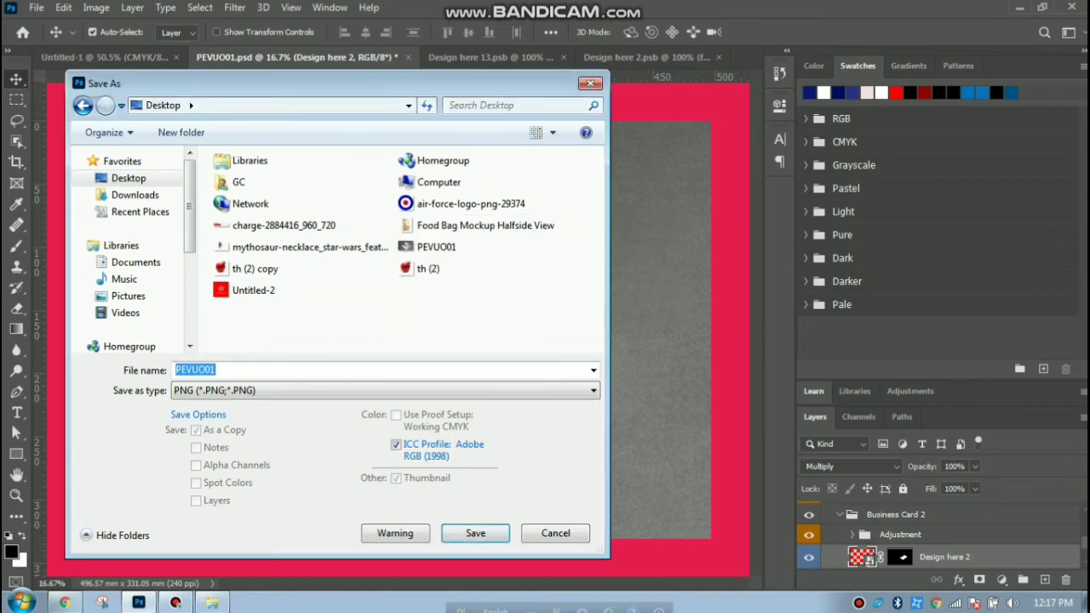
pyautogui.press('Right')
pyautogui.write('fv')
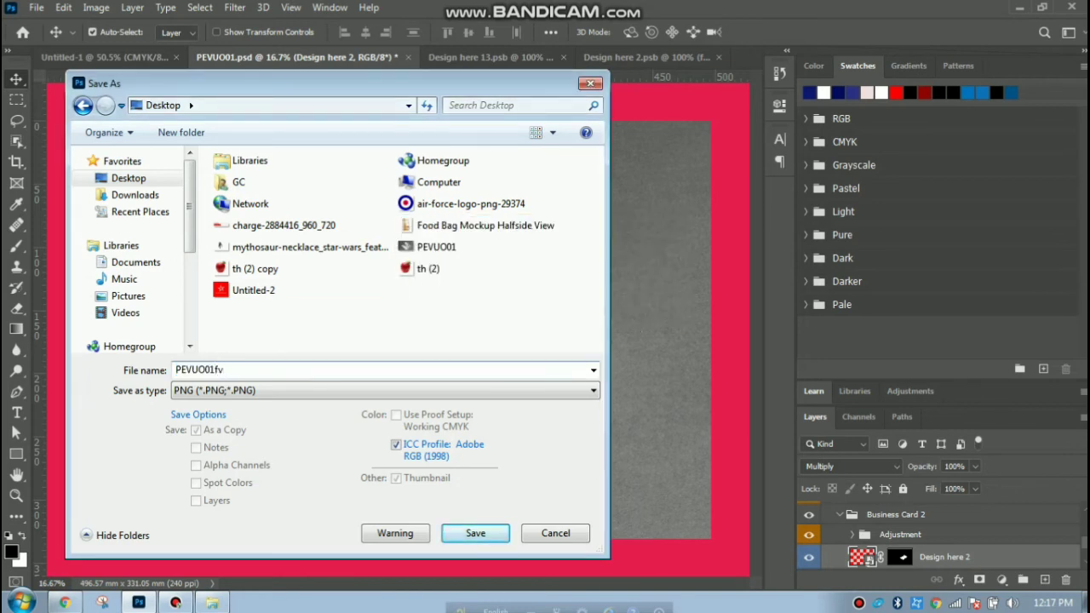
pyautogui.click(475, 533)
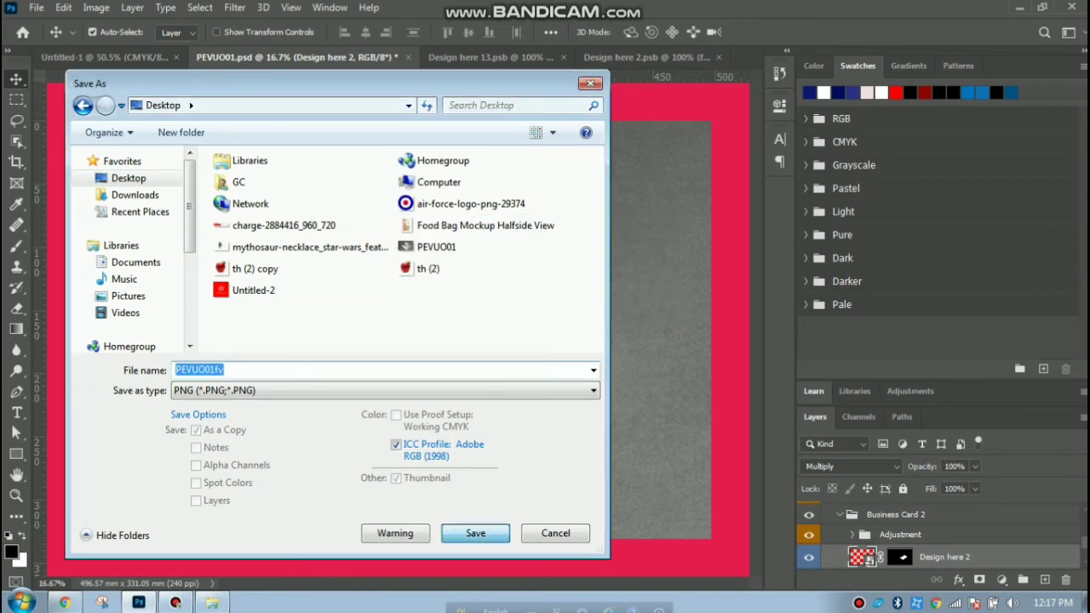
pyautogui.press('Return')
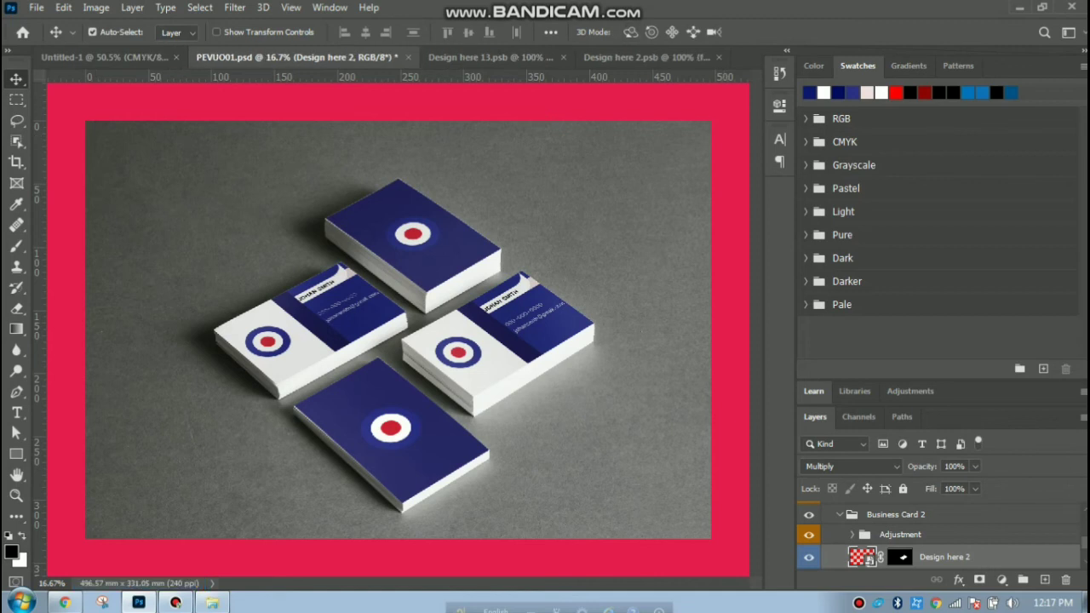
pyautogui.click(1019, 7)
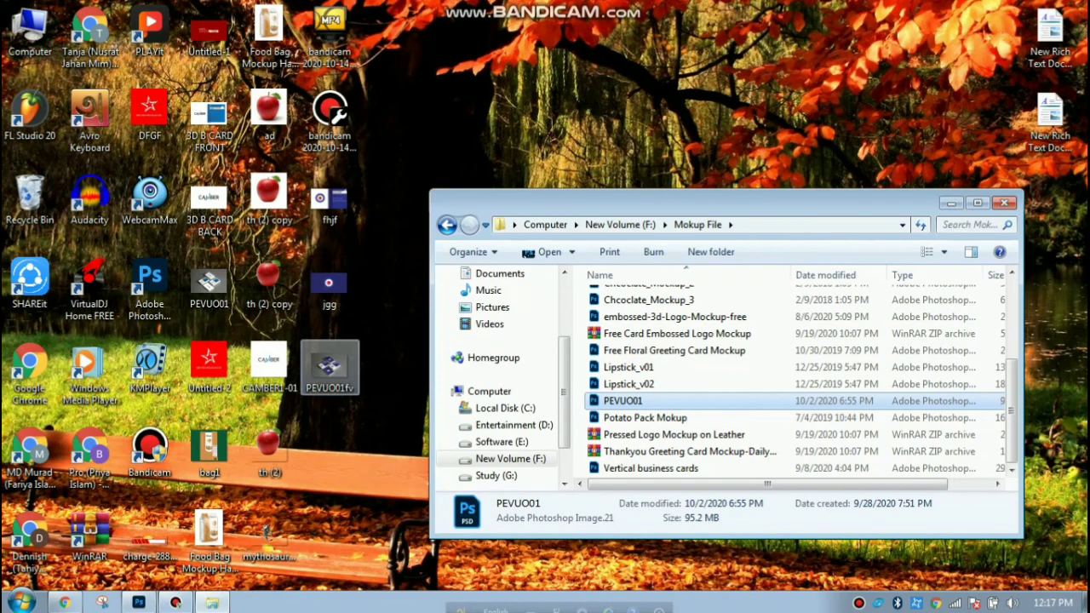
# Open the PEVUO01fv mockup image and zoom in on the roundel card stacks.
pyautogui.doubleClick(329, 366)
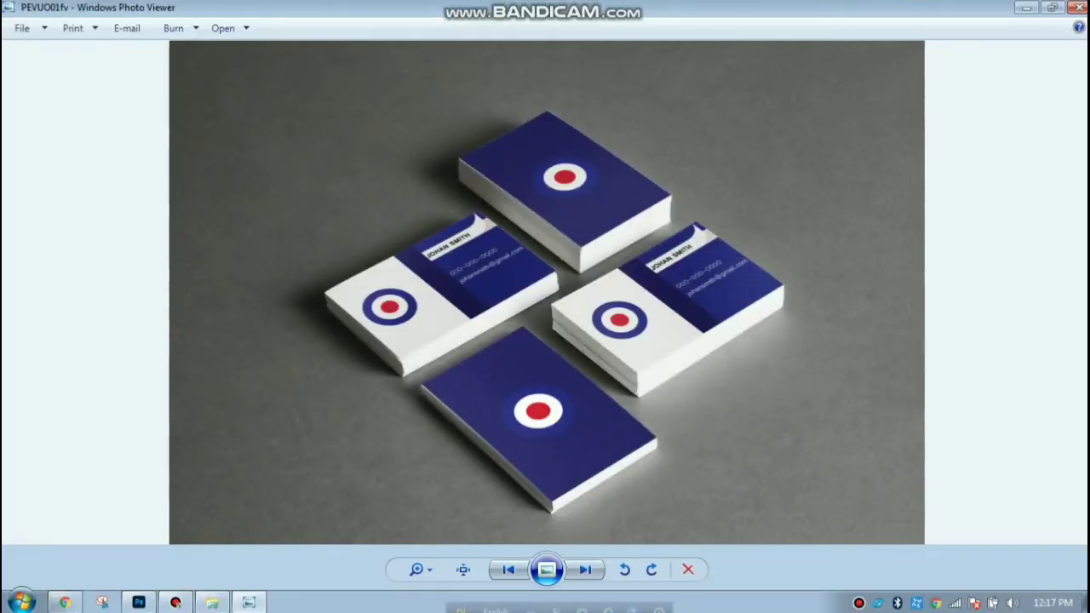
pyautogui.scroll(7, 622, 350)
pyautogui.moveTo(664, 328); pyautogui.dragTo(649, 533)
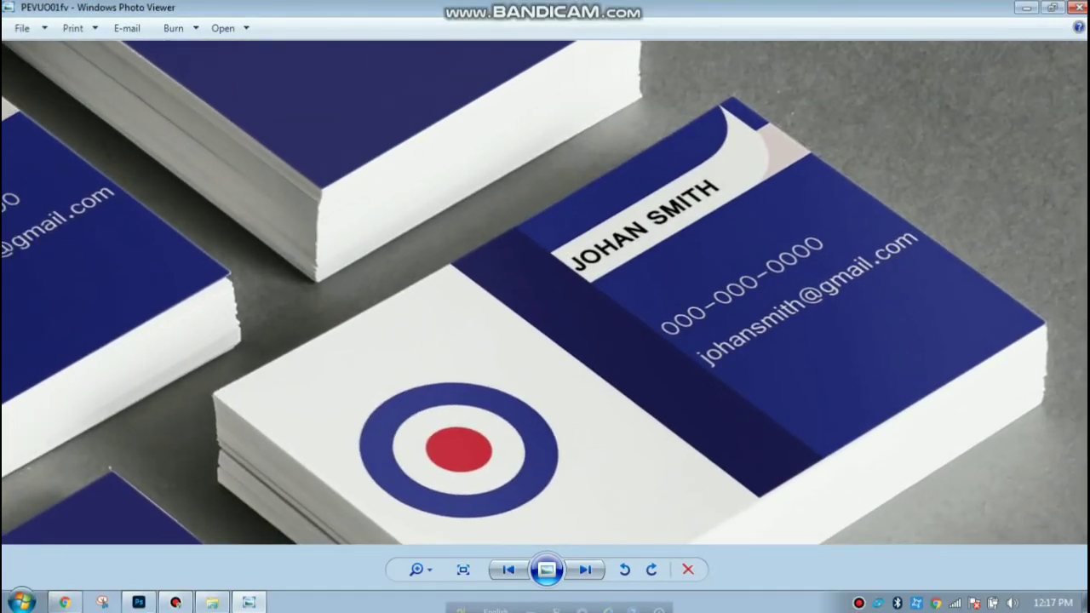
pyautogui.scroll(-6, 545, 292)
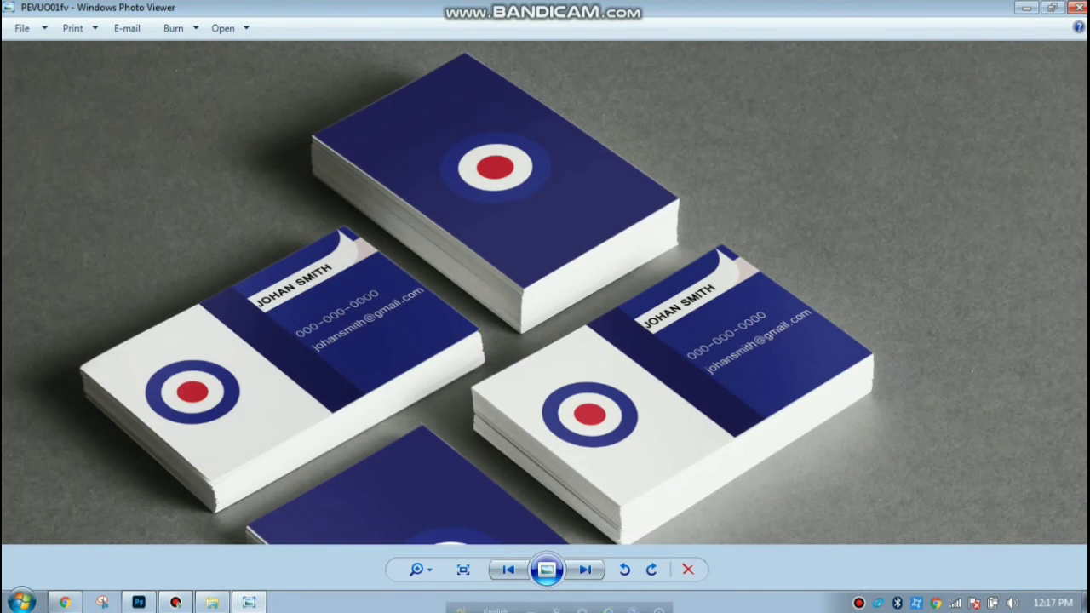
pyautogui.moveTo(545, 358); pyautogui.dragTo(566, 273)
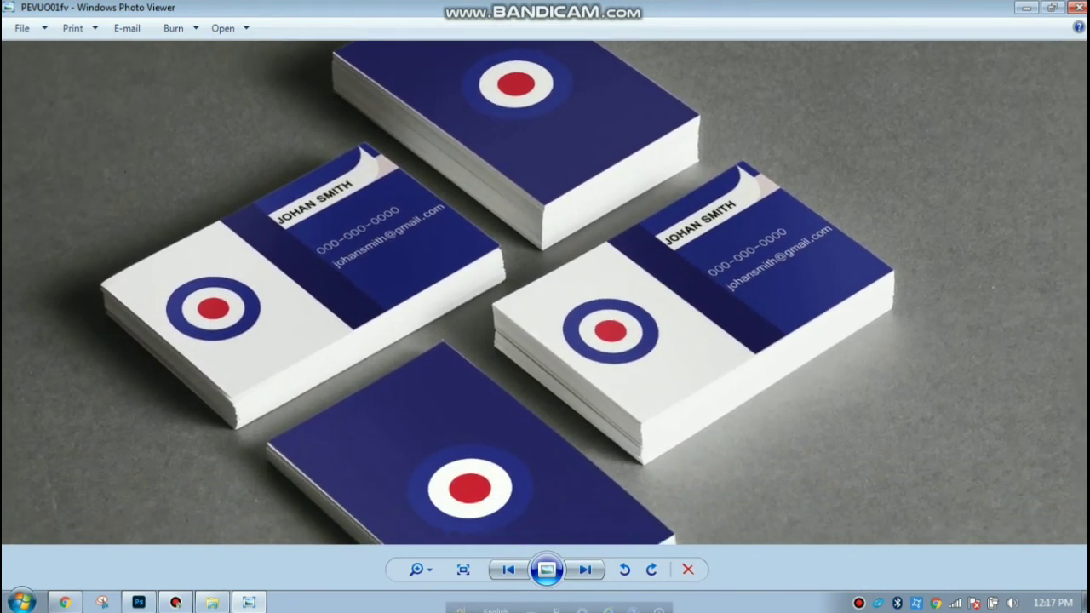
# Pan around and repeatedly zoom in and out to examine the enlarged roundel cards.
pyautogui.moveTo(579, 341); pyautogui.dragTo(578, 442)
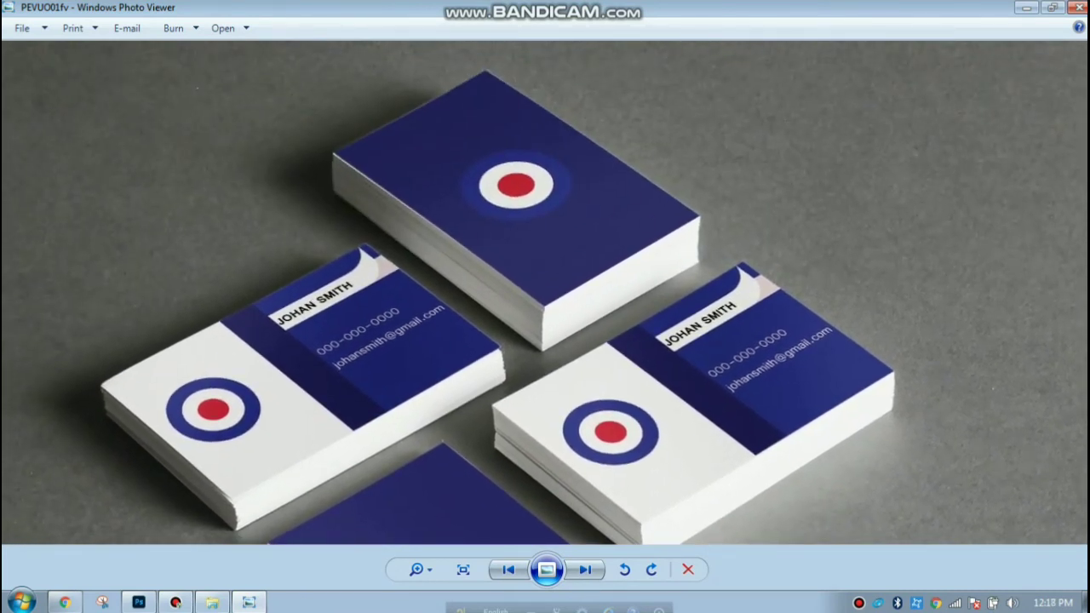
pyautogui.scroll(-5, 563, 293)
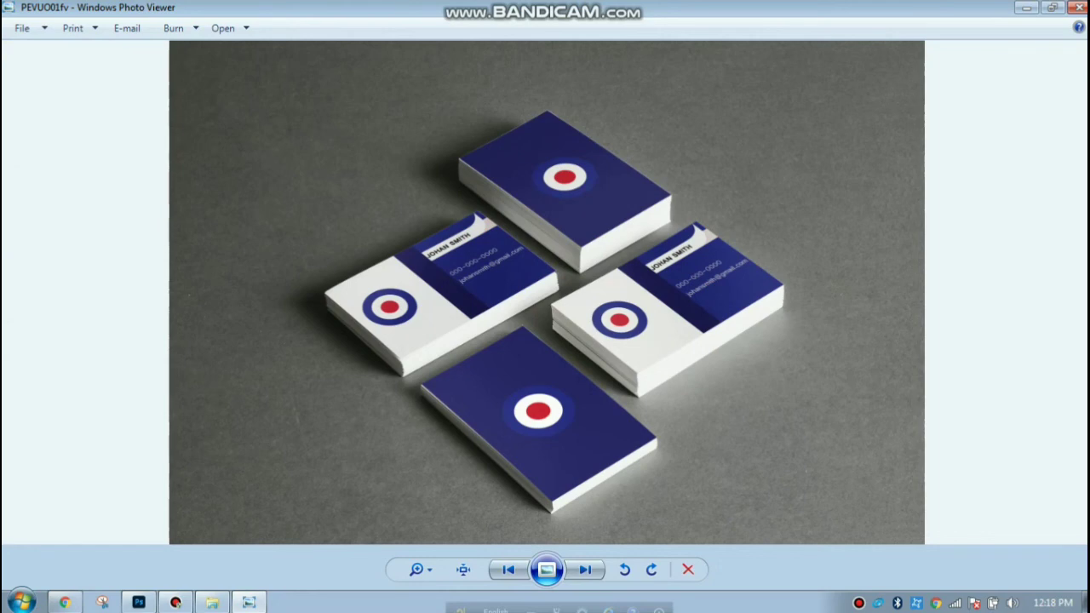
pyautogui.scroll(5, 634, 302)
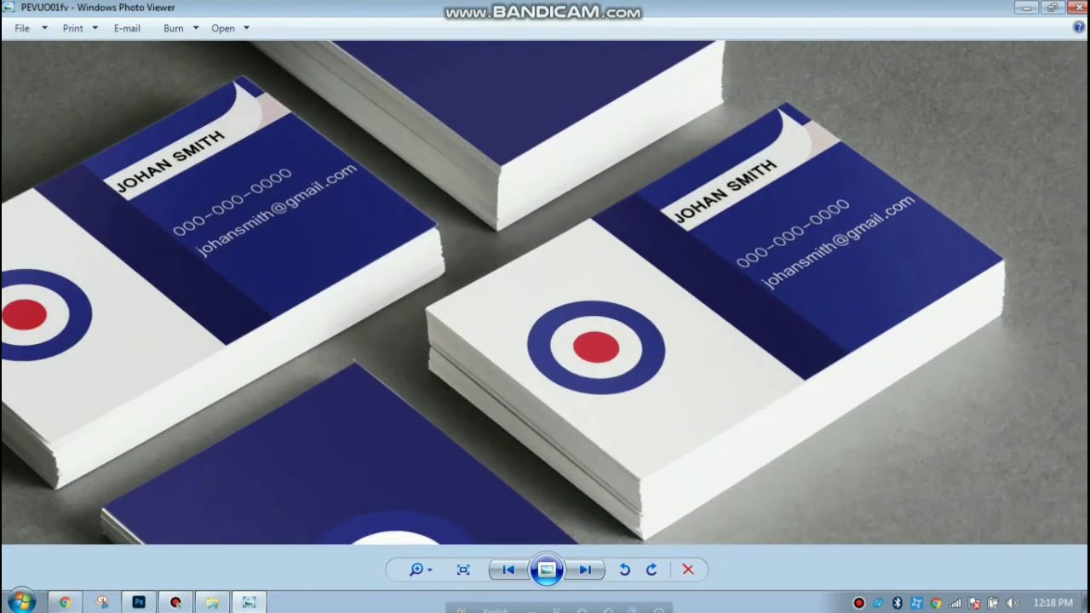
pyautogui.scroll(-5, 634, 306)
pyautogui.scroll(3, 598, 339)
pyautogui.scroll(-3, 597, 339)
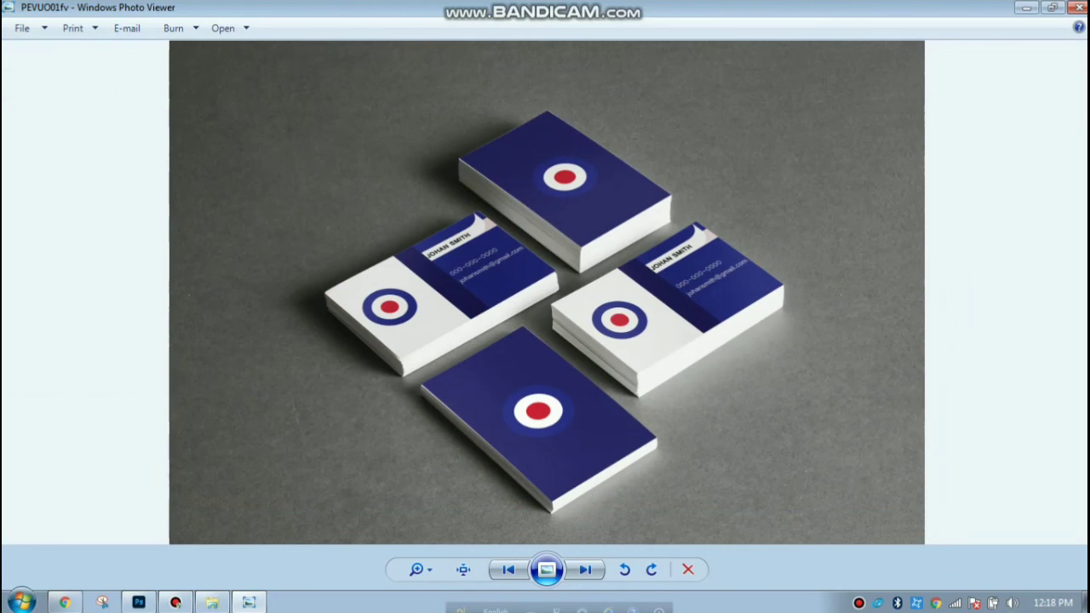
pyautogui.scroll(3, 598, 339)
pyautogui.scroll(-3, 598, 339)
# Close Photo Viewer and refresh the desktop twice.
pyautogui.click(1078, 7)
pyautogui.rightClick(570, 99)
pyautogui.click(613, 143)
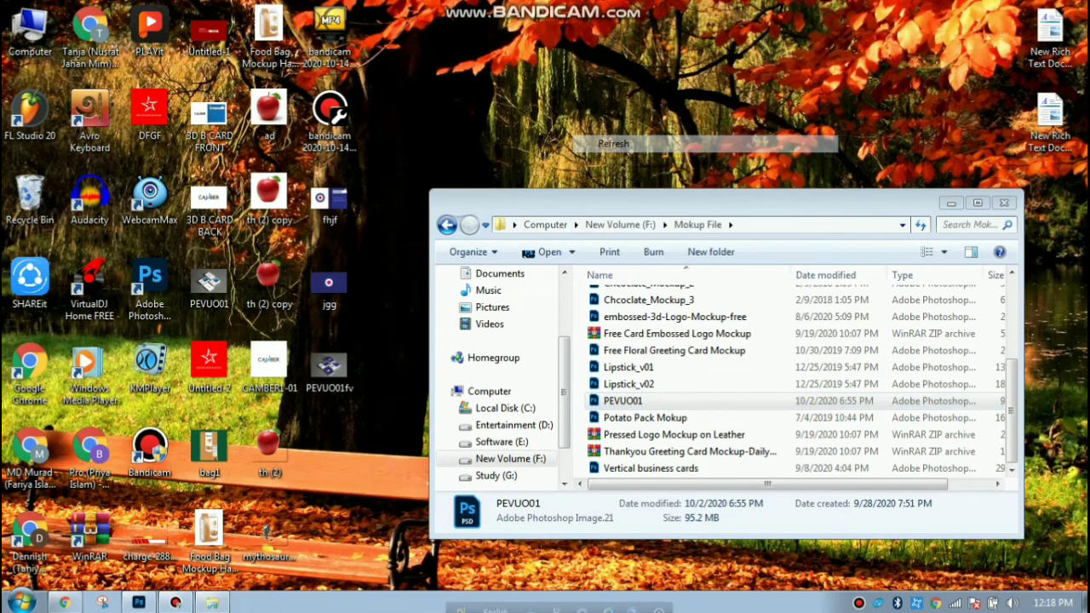
pyautogui.rightClick(571, 99)
pyautogui.click(613, 143)
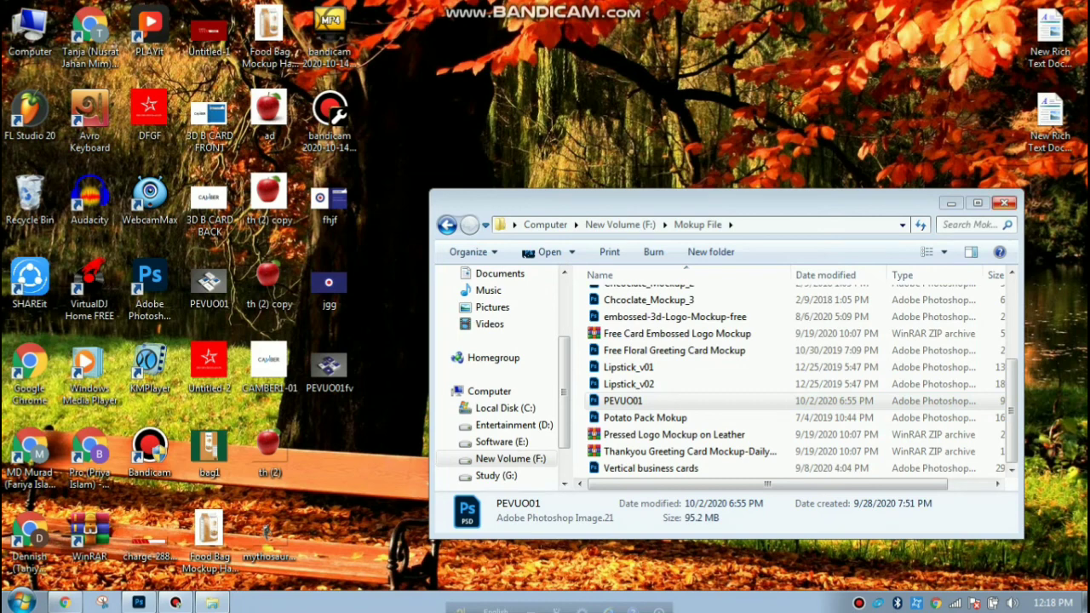
# Close the Mokup File folder window and refresh the desktop icons.
pyautogui.click(1003, 203)
pyautogui.rightClick(479, 143)
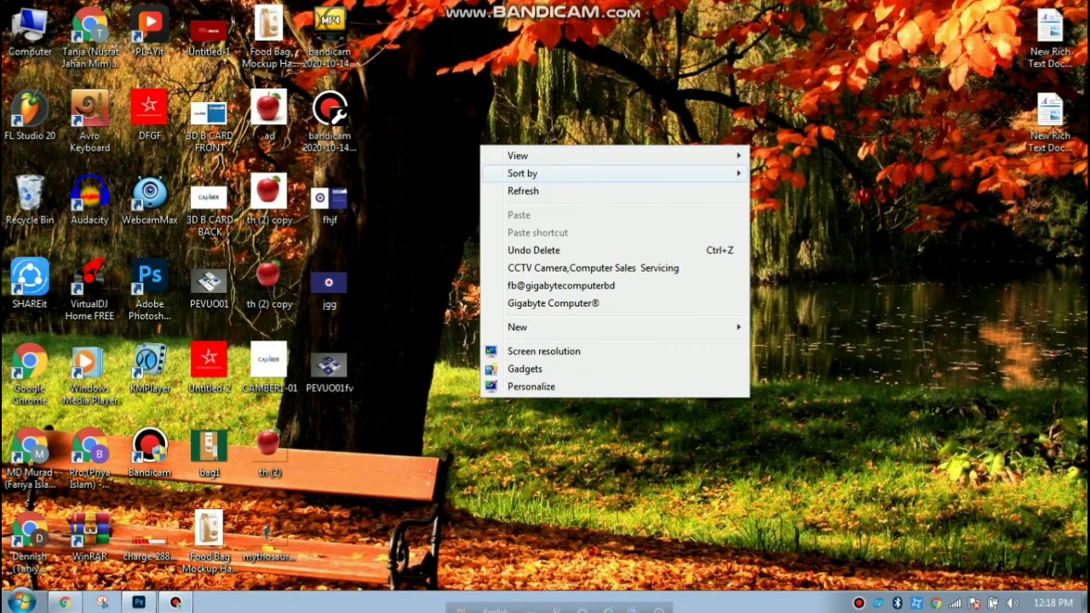
pyautogui.click(523, 187)
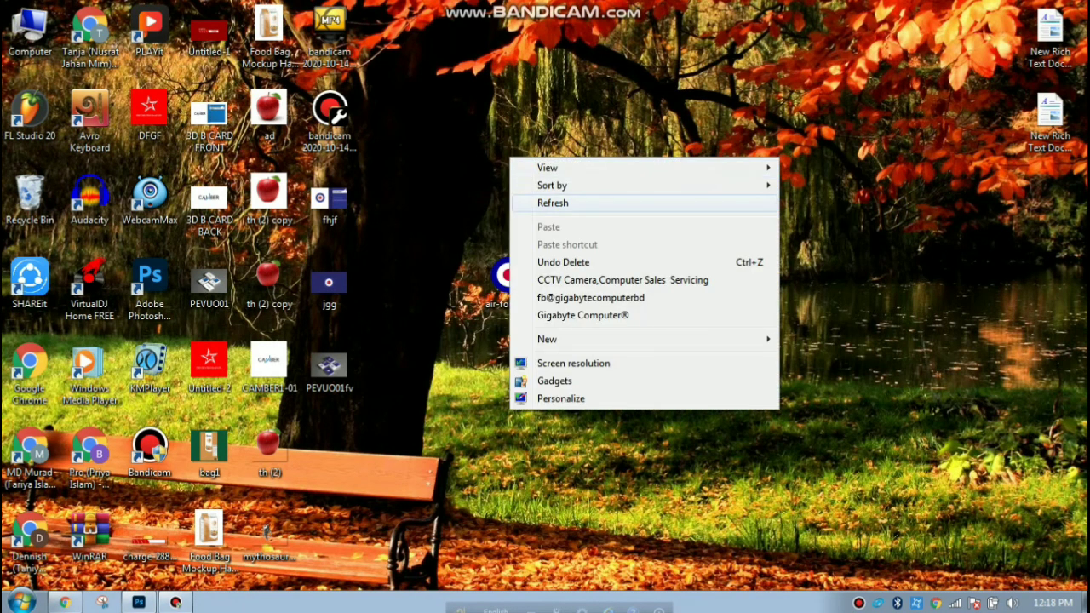
pyautogui.click(554, 202)
pyautogui.rightClick(542, 123)
pyautogui.click(584, 171)
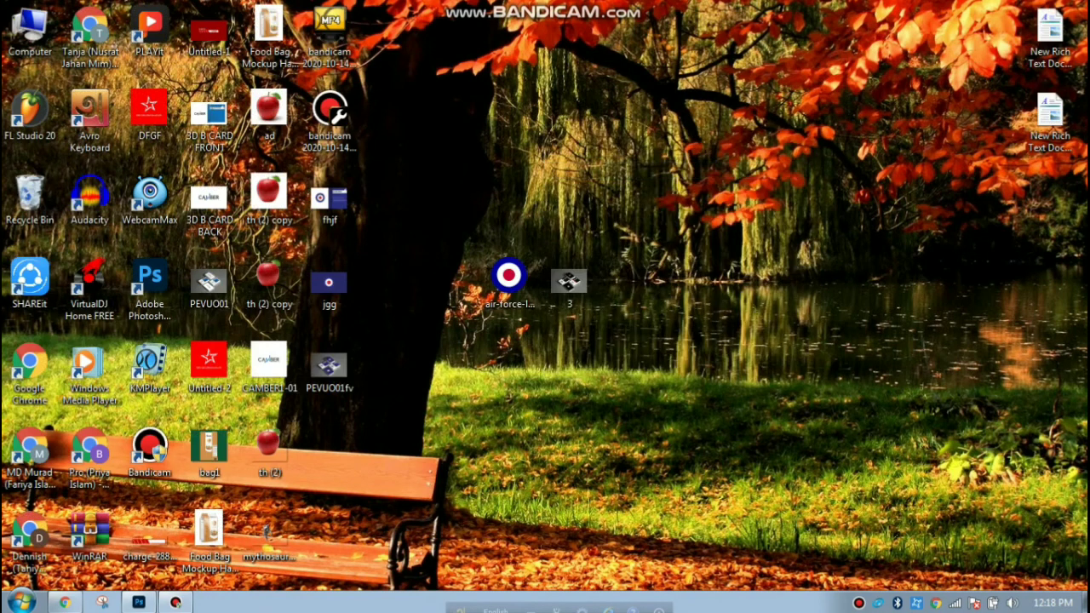
pyautogui.rightClick(598, 138)
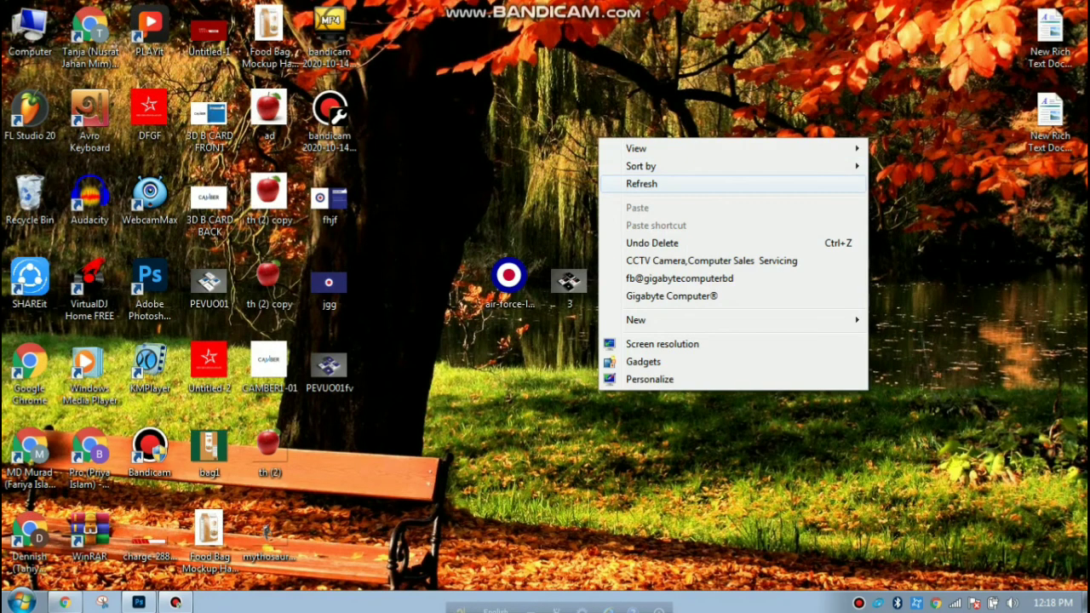
pyautogui.click(638, 183)
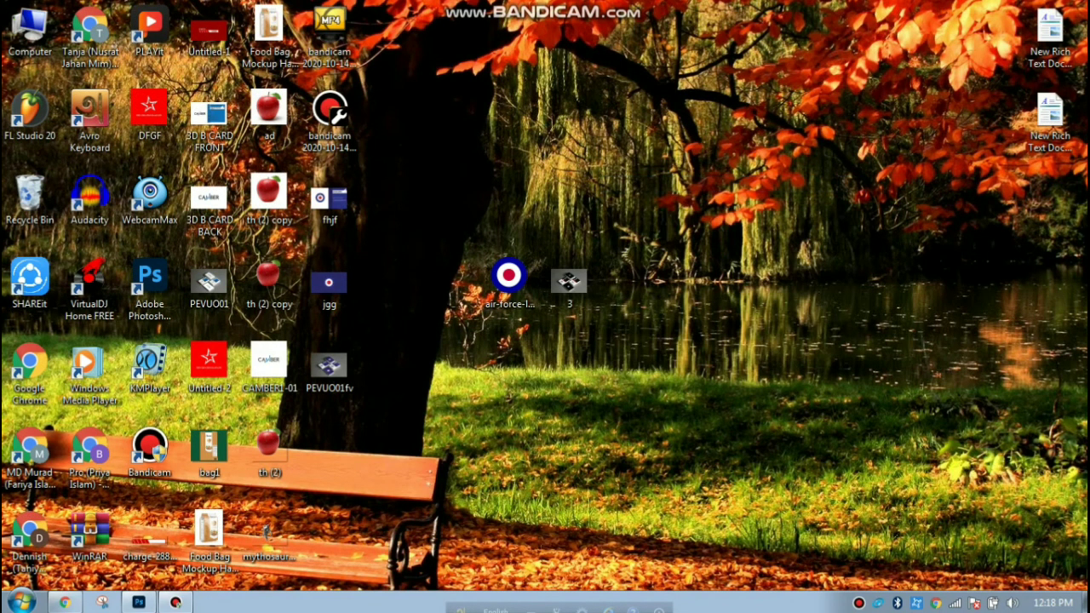
# Refresh the desktop several more times so the saved PEVUO01fv, jgg and fhjf icons show.
pyautogui.rightClick(416, 74)
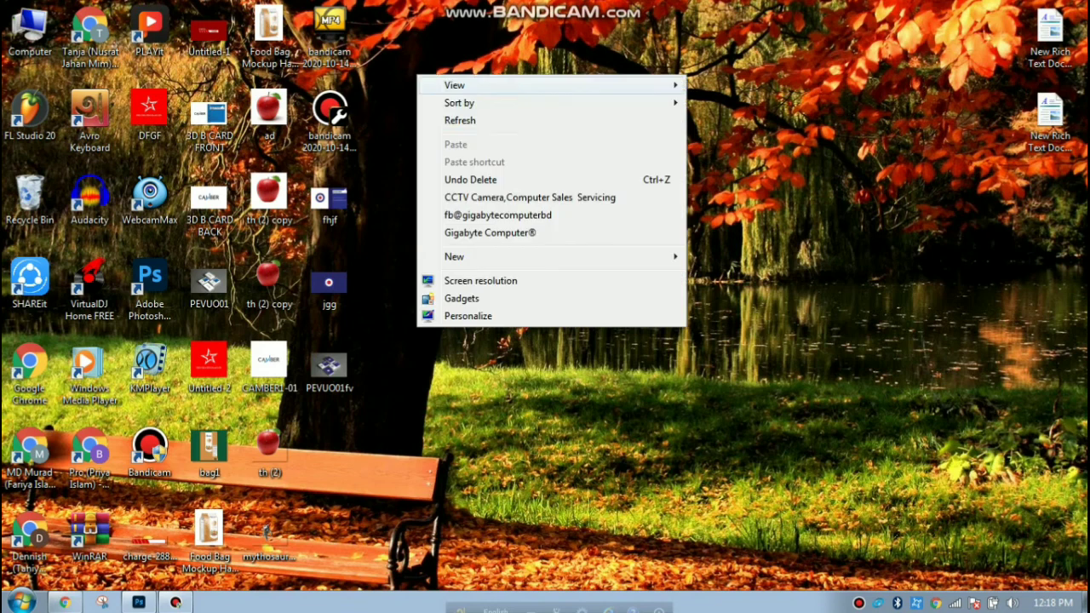
pyautogui.click(477, 121)
pyautogui.rightClick(444, 111)
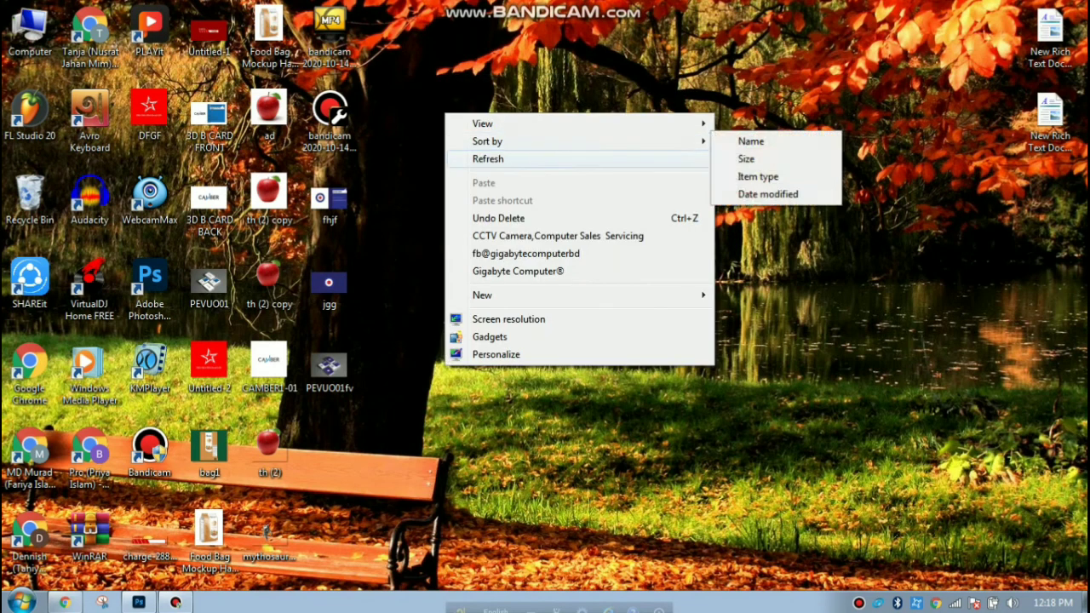
pyautogui.click(481, 159)
pyautogui.rightClick(440, 144)
pyautogui.click(484, 190)
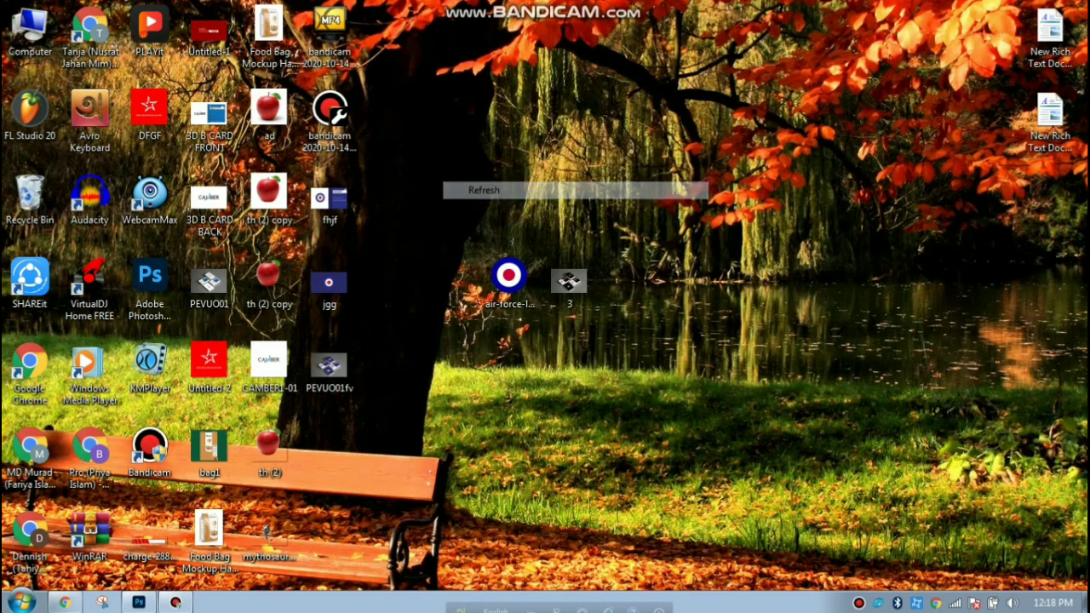
pyautogui.rightClick(433, 146)
pyautogui.click(477, 192)
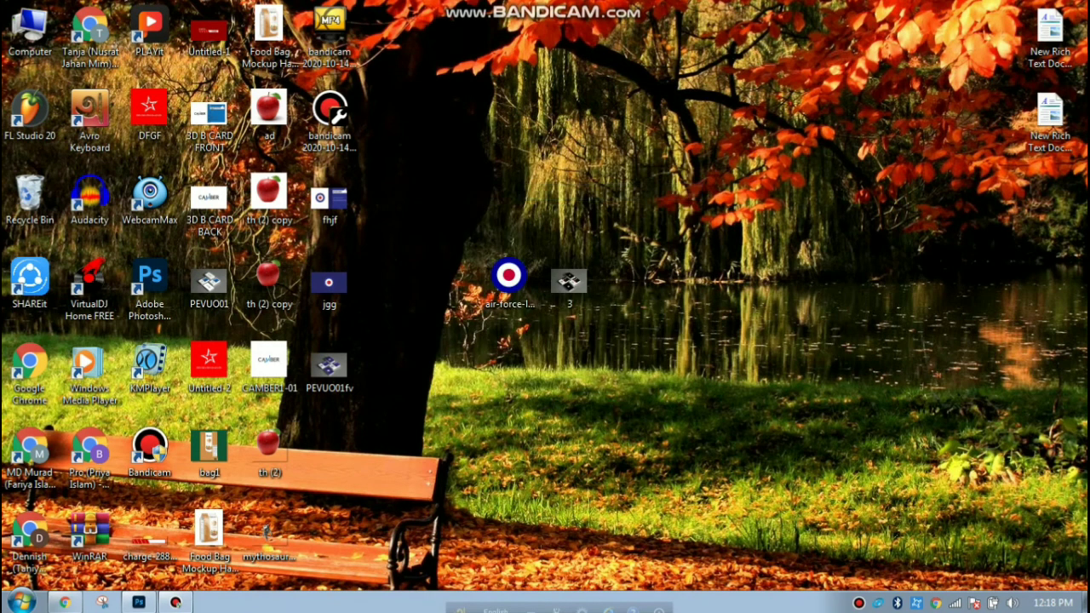
pyautogui.rightClick(390, 223)
pyautogui.click(434, 267)
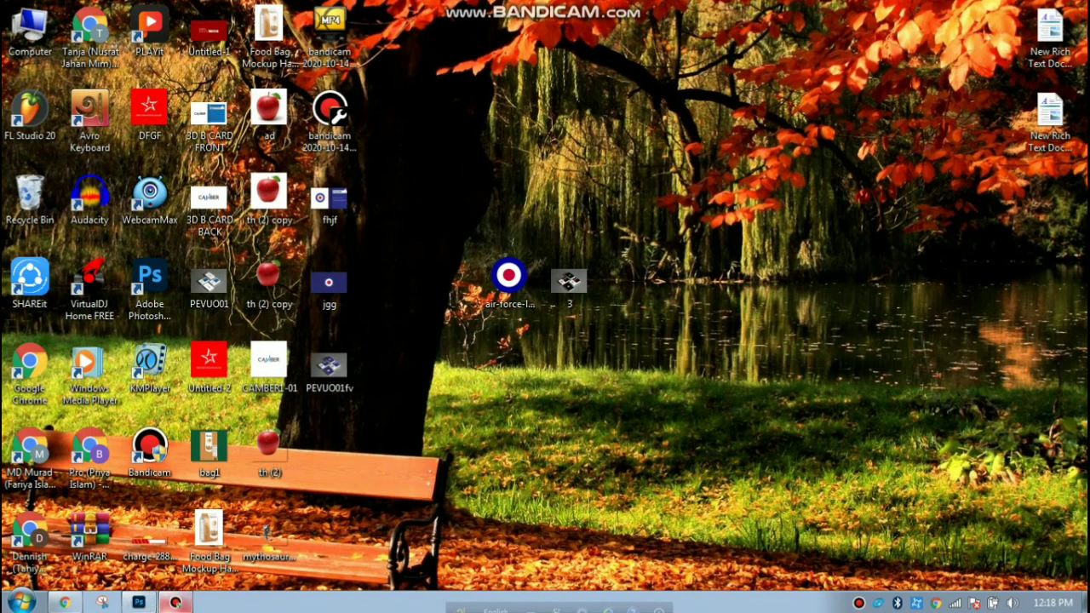